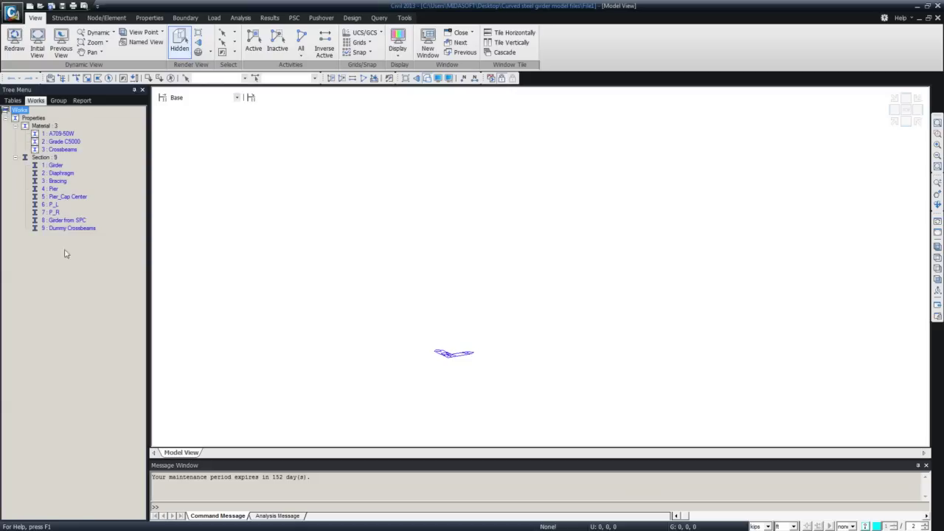
# - Review the Girder composite section's properties and its options for selecting concrete and steel materials from the database
pyautogui.rightClick(51, 167)
pyautogui.click(78, 297)
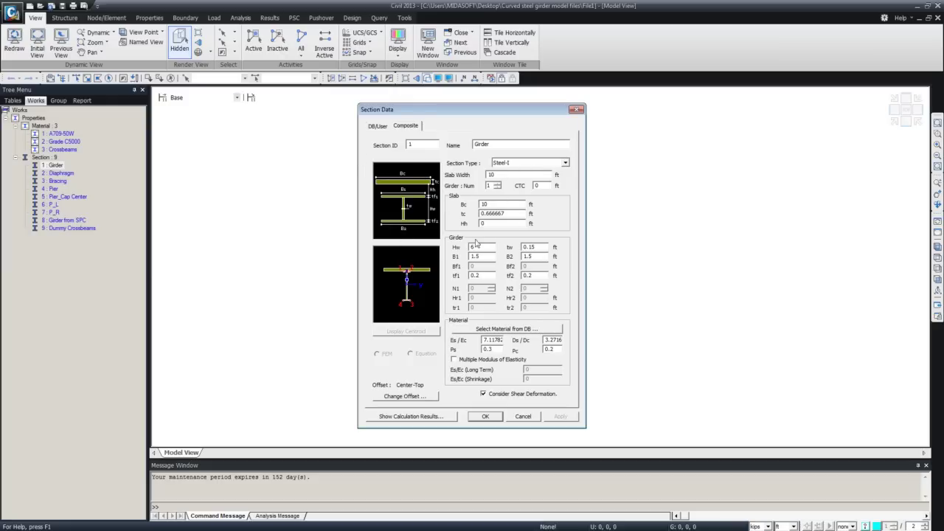
pyautogui.click(512, 330)
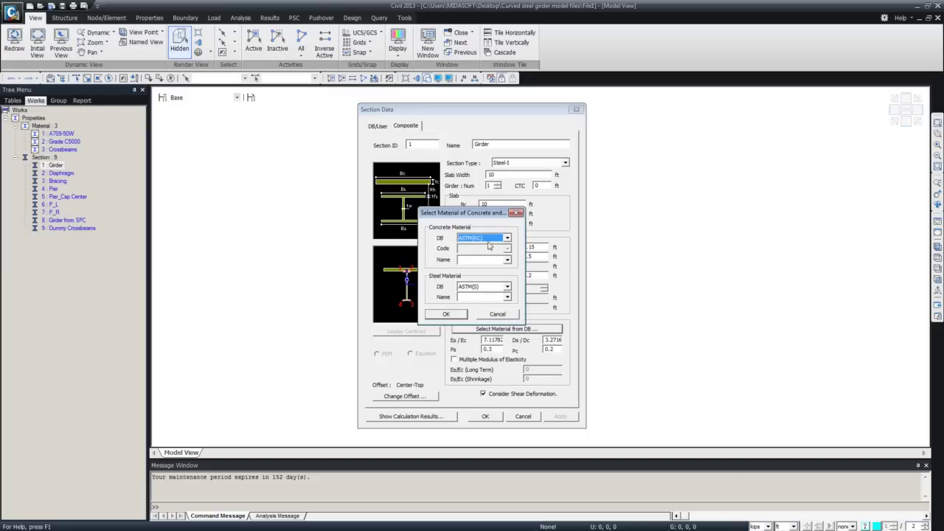
pyautogui.click(515, 214)
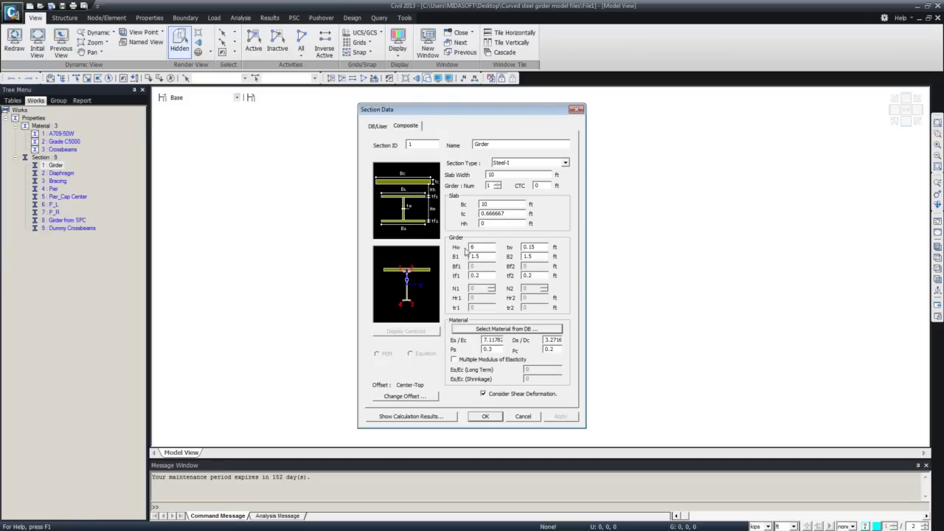
pyautogui.click(523, 417)
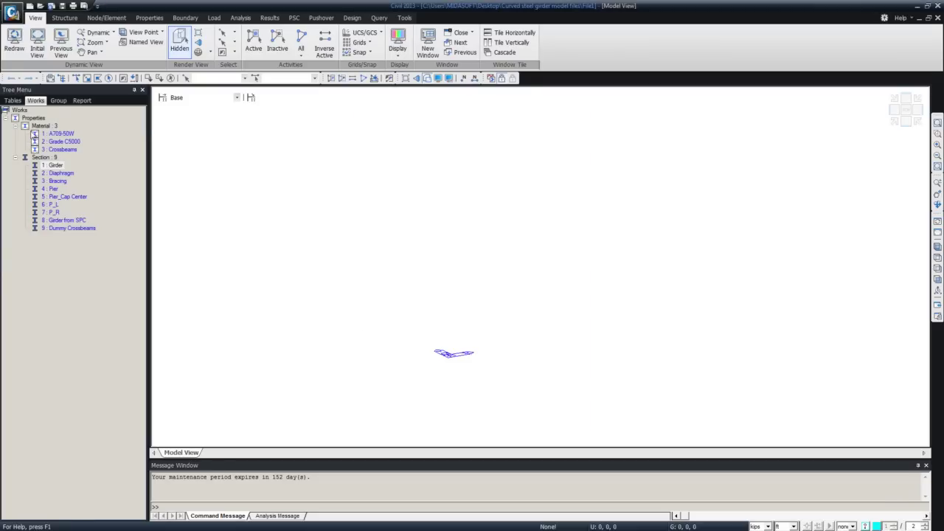
# - Review the Crossbeams material's elasticity and weight density properties
pyautogui.rightClick(56, 150)
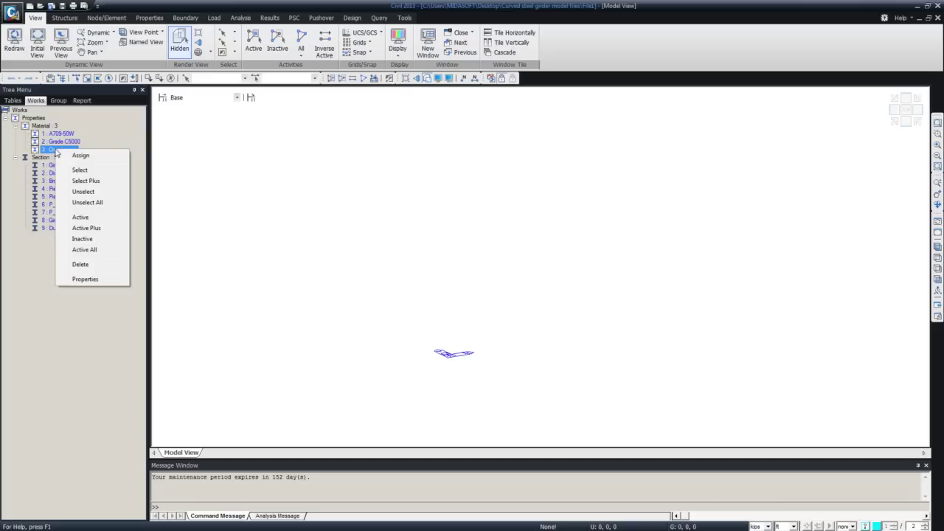
pyautogui.click(92, 279)
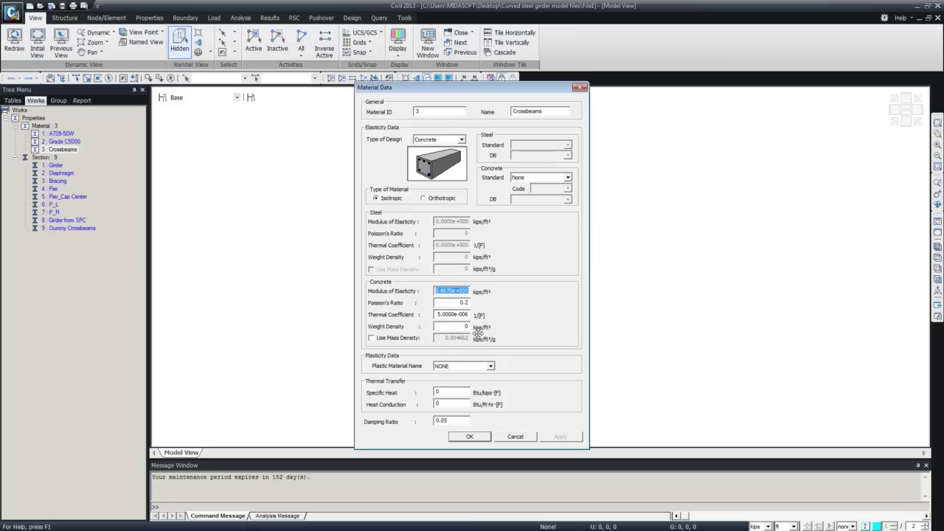
pyautogui.click(513, 436)
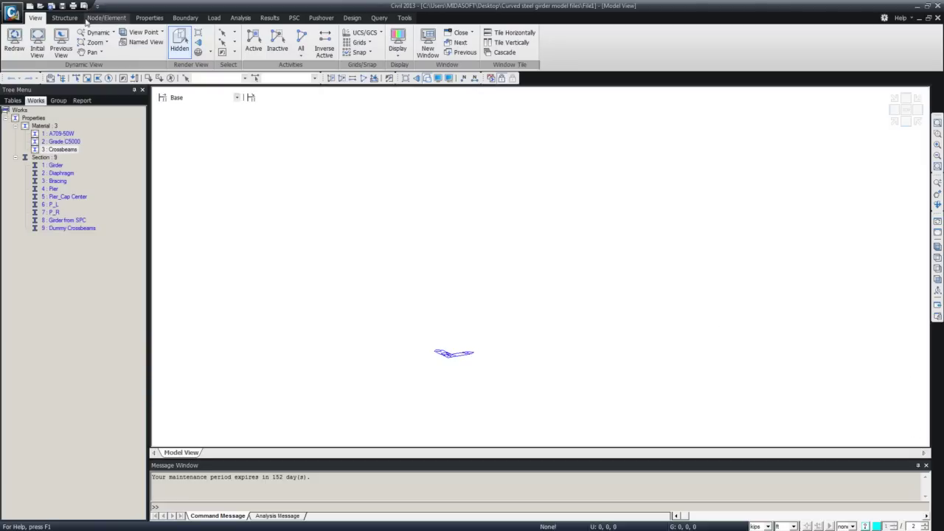
# - Start the Create Nodes command
pyautogui.click(97, 20)
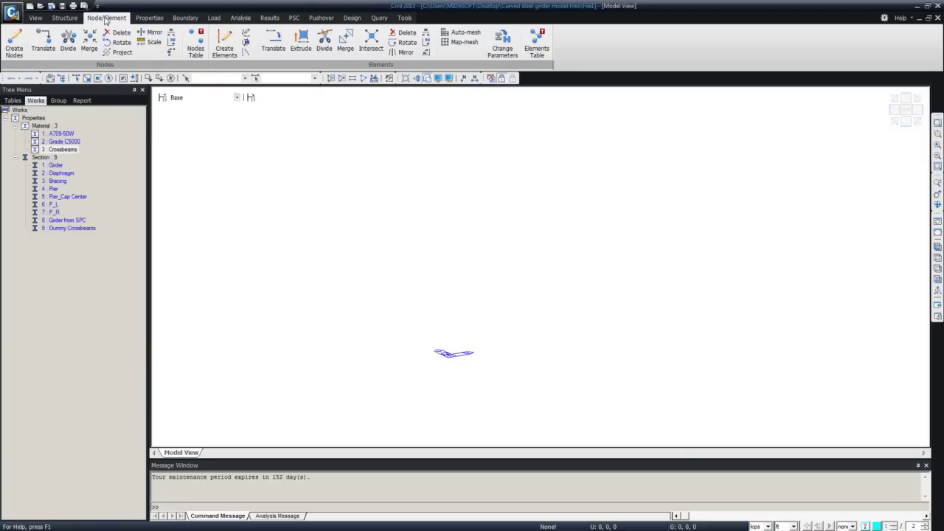
pyautogui.click(15, 46)
pyautogui.rightClick(220, 161)
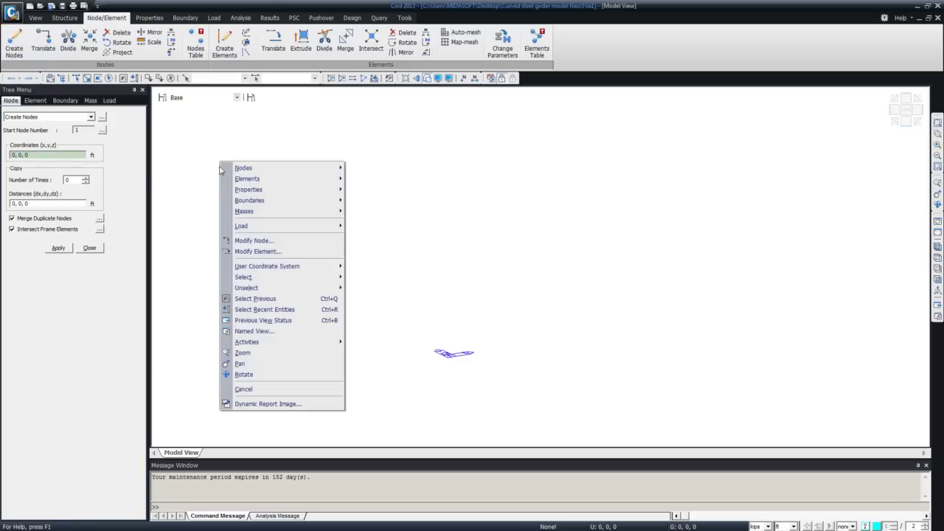
pyautogui.moveTo(269, 176)
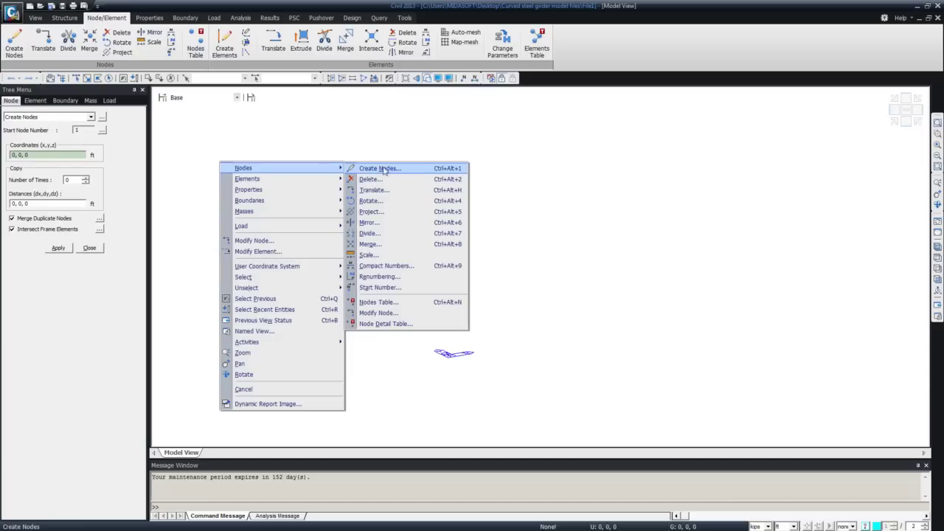
pyautogui.moveTo(260, 200)
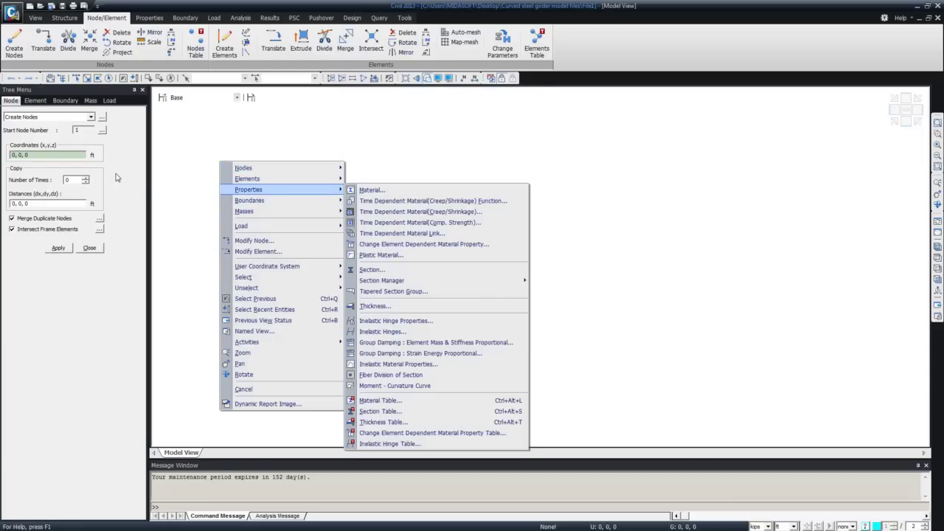
pyautogui.click(122, 176)
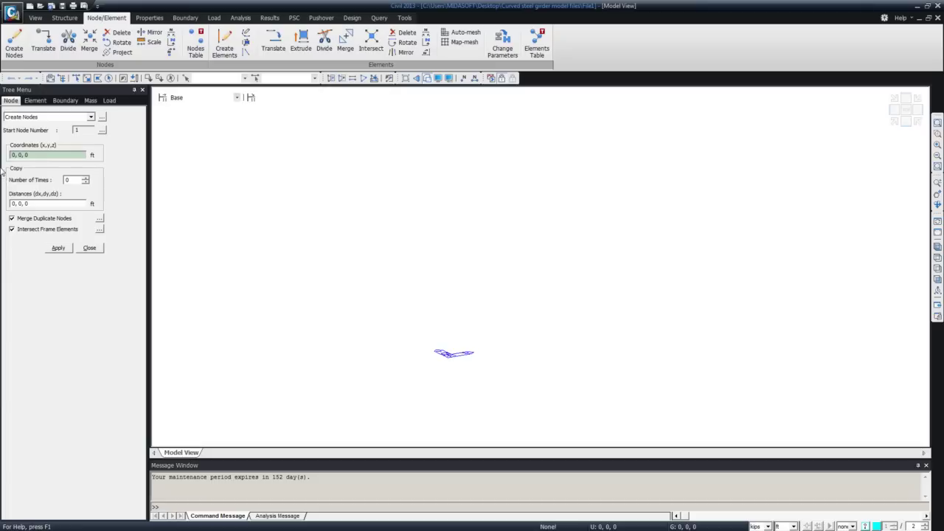
# - Create a node at 0, 0, 0 ft with one copy at a distance of 200, 0, 0 ft
pyautogui.doubleClick(75, 179)
pyautogui.write('1')
pyautogui.click(13, 205)
pyautogui.write('20')
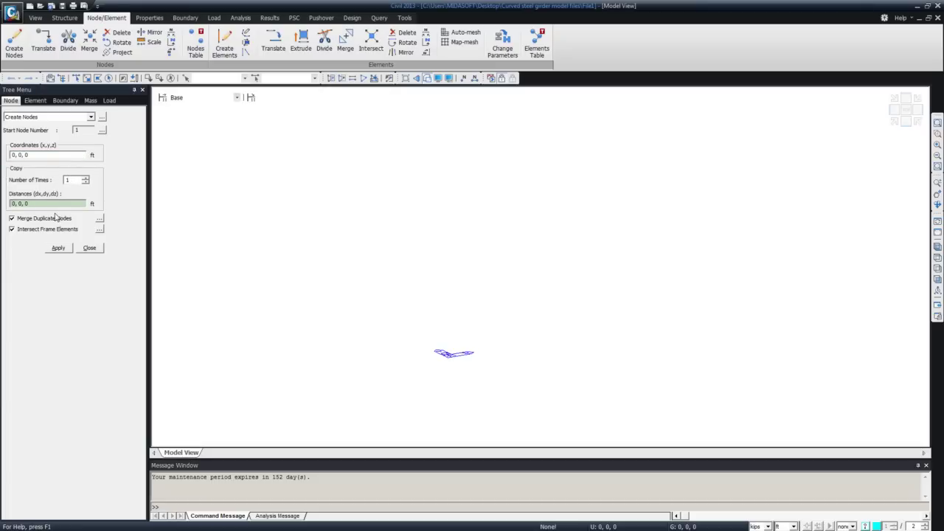
pyautogui.press('Tab')
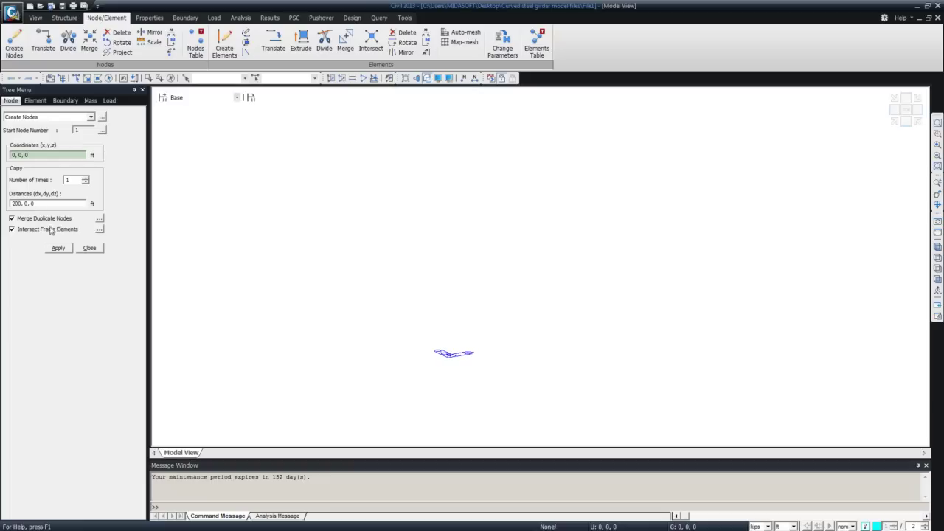
pyautogui.click(55, 249)
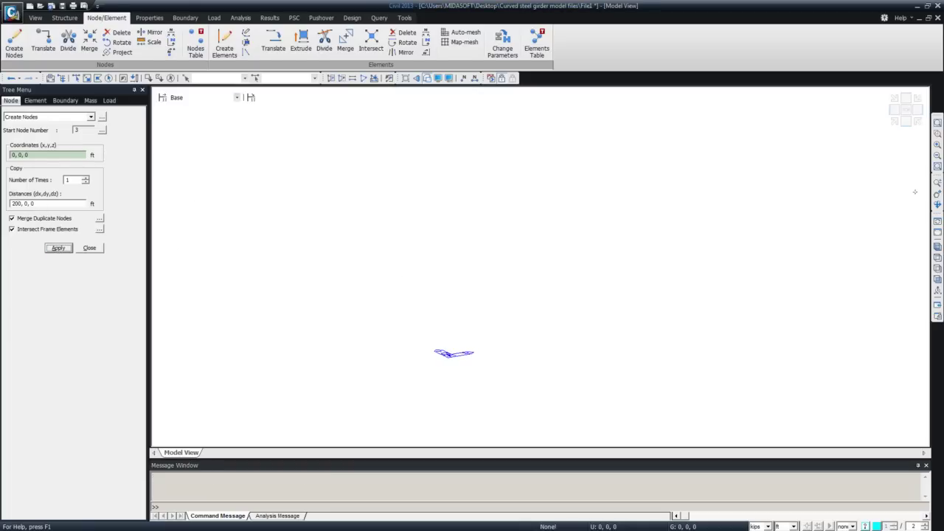
# - Show the model in isometric view and check the coordinates of the two end nodes
pyautogui.click(937, 247)
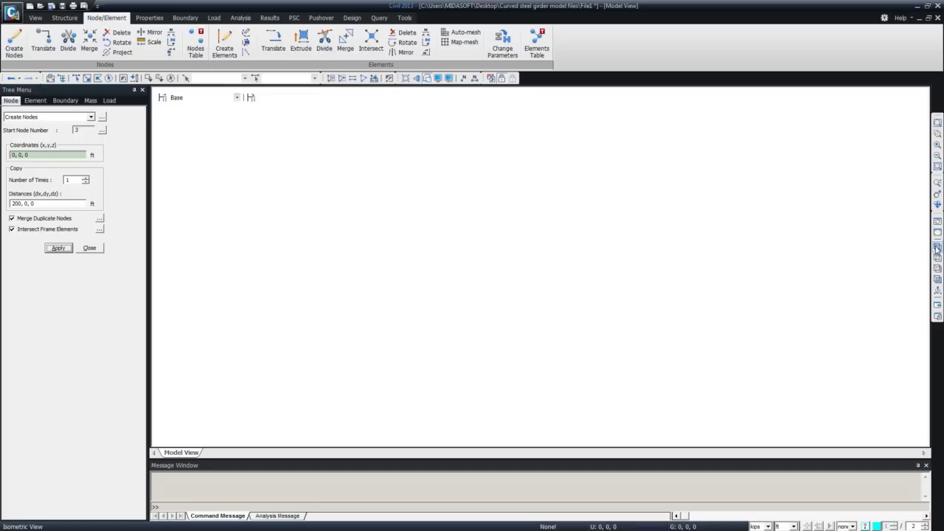
pyautogui.click(882, 216)
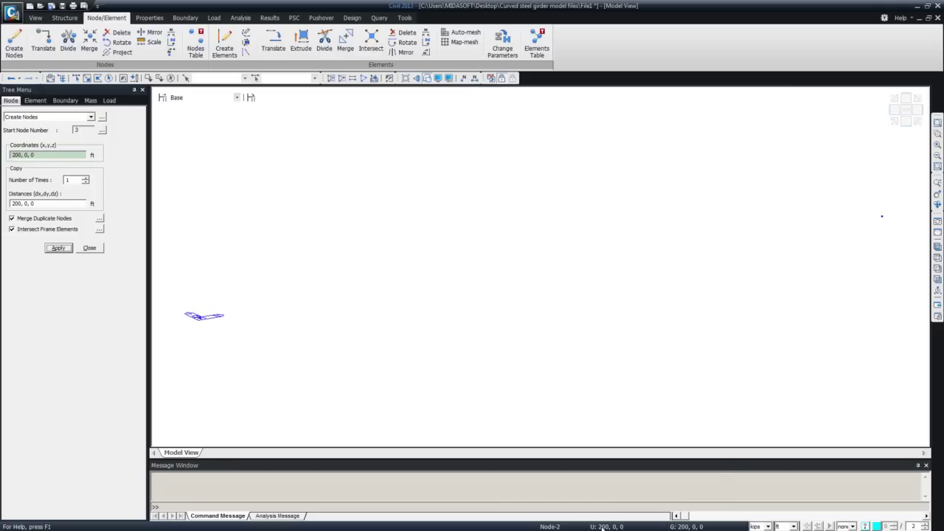
pyautogui.click(201, 317)
# - Create a single node at 100, 30, 0 ft, with zero copies and copy distances of 0, 0, 0
pyautogui.click(19, 156)
pyautogui.write('100, 0, 0')
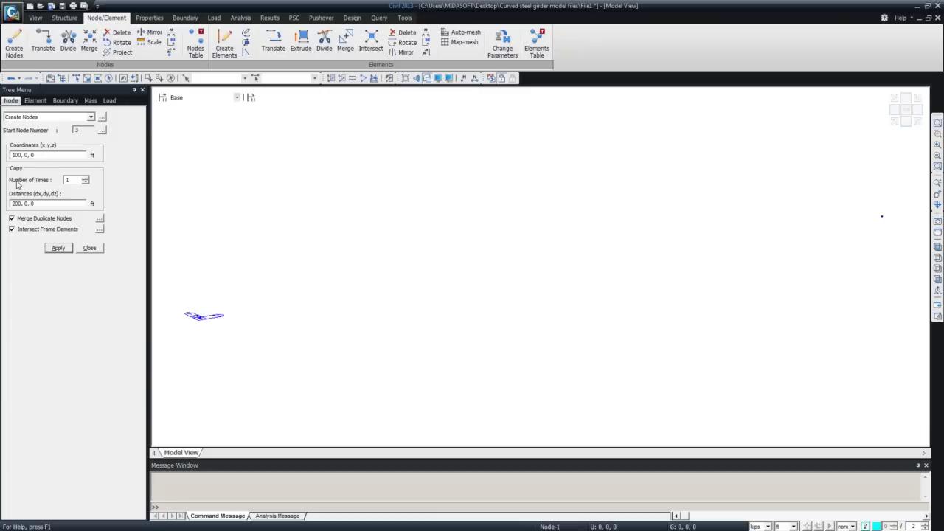
pyautogui.write('3')
pyautogui.press('Tab')
pyautogui.write('0')
pyautogui.click(45, 204)
pyautogui.press('BackSpace')
pyautogui.press('BackSpace')
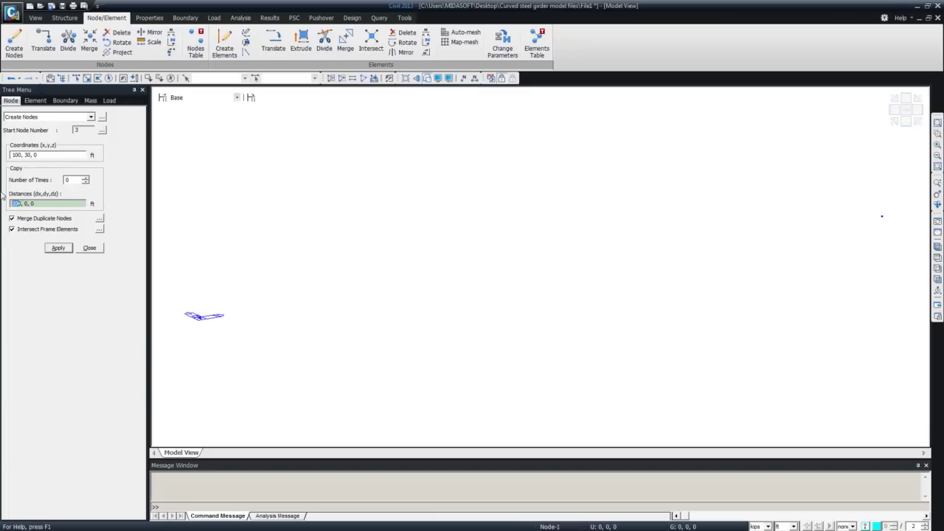
pyautogui.press('Return')
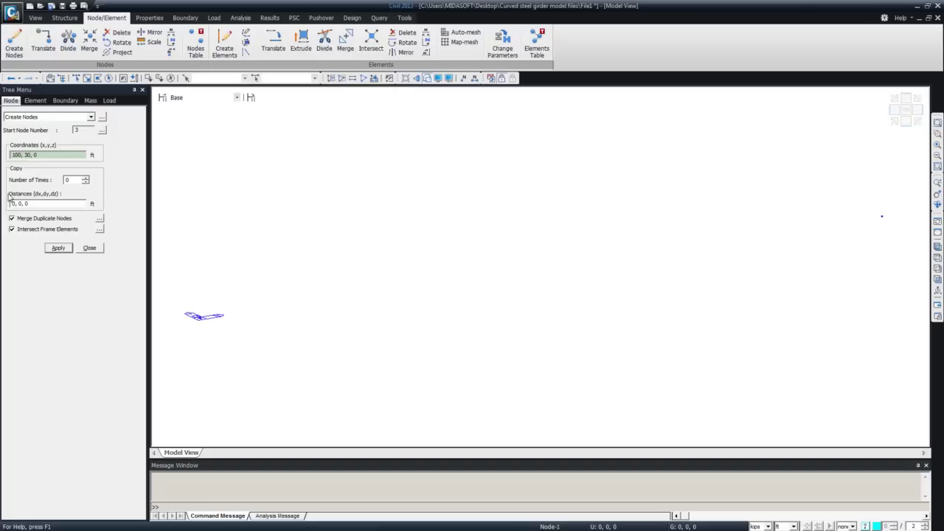
pyautogui.click(59, 249)
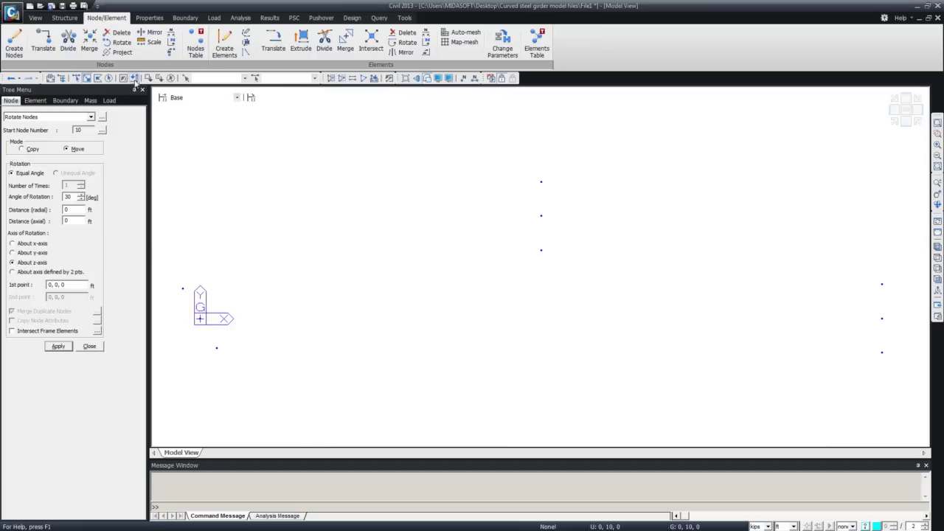
# - Rotate the three nodes at the far X end by -30 degrees about the z-axis through 200, 0, 0 ft, moving them
pyautogui.moveTo(849, 246); pyautogui.dragTo(898, 382)
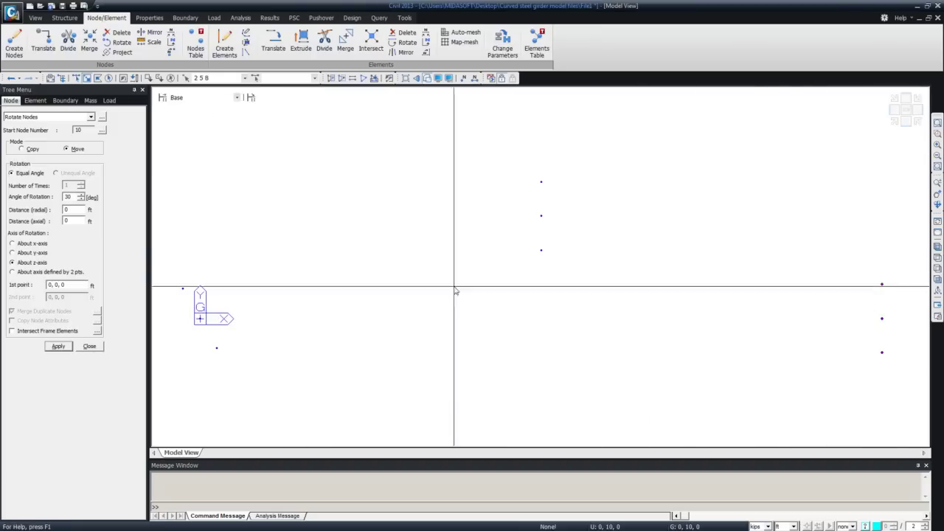
pyautogui.doubleClick(71, 197)
pyautogui.write('29')
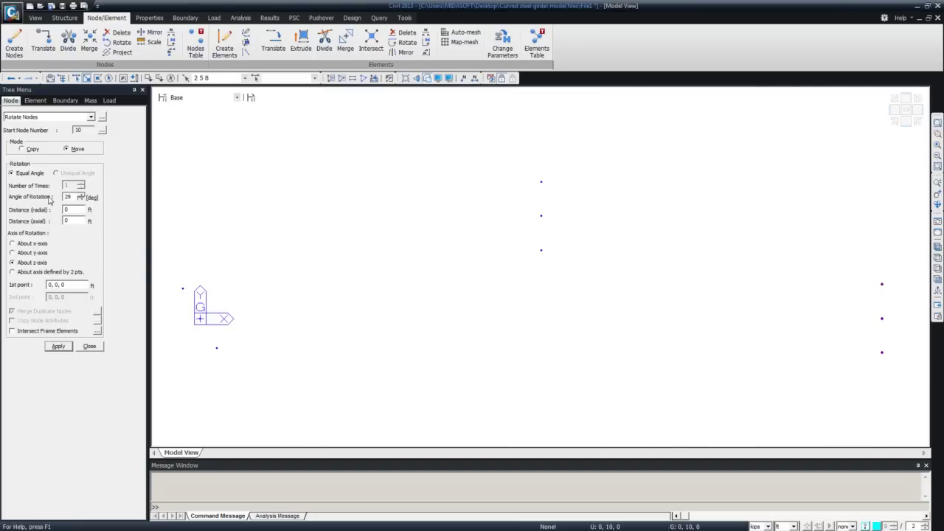
pyautogui.write('-30')
pyautogui.click(58, 285)
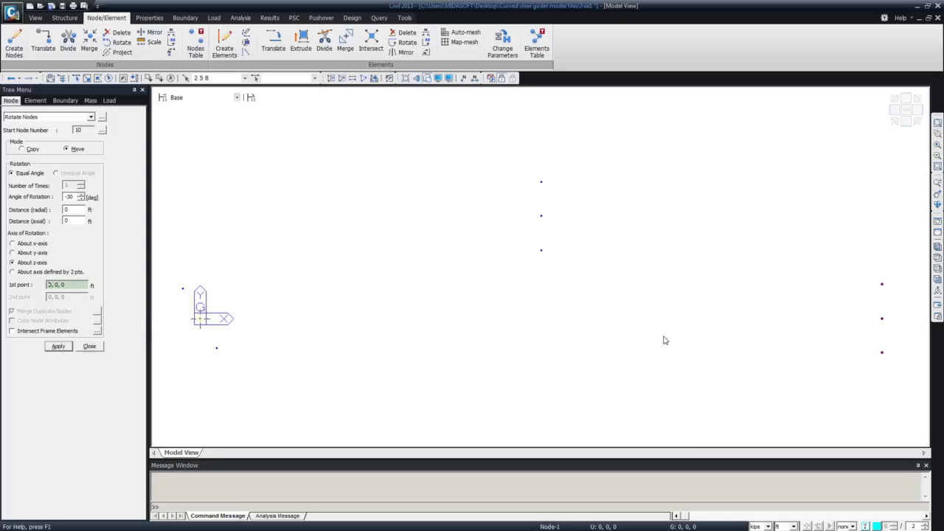
pyautogui.click(882, 320)
pyautogui.click(58, 346)
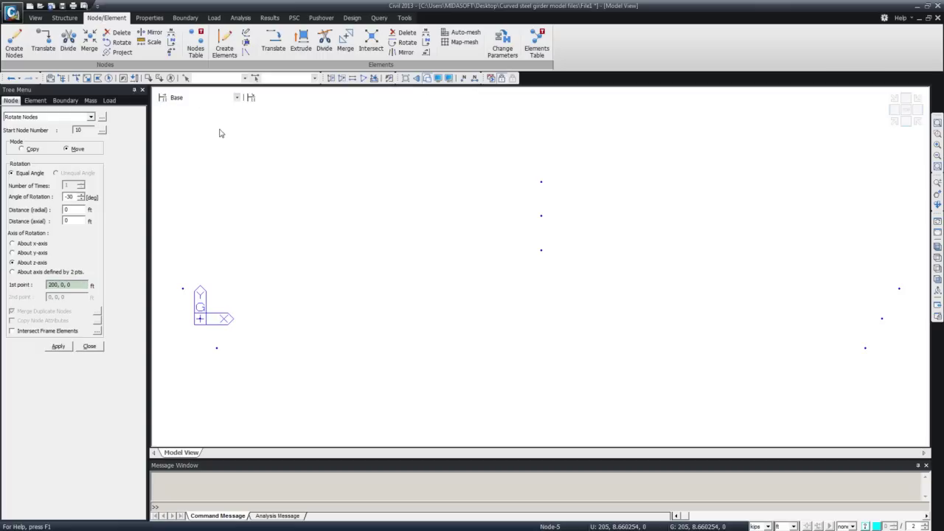
# - Set up Create Line Elements on Curve with the Arc by 3 Points curve type
pyautogui.click(34, 101)
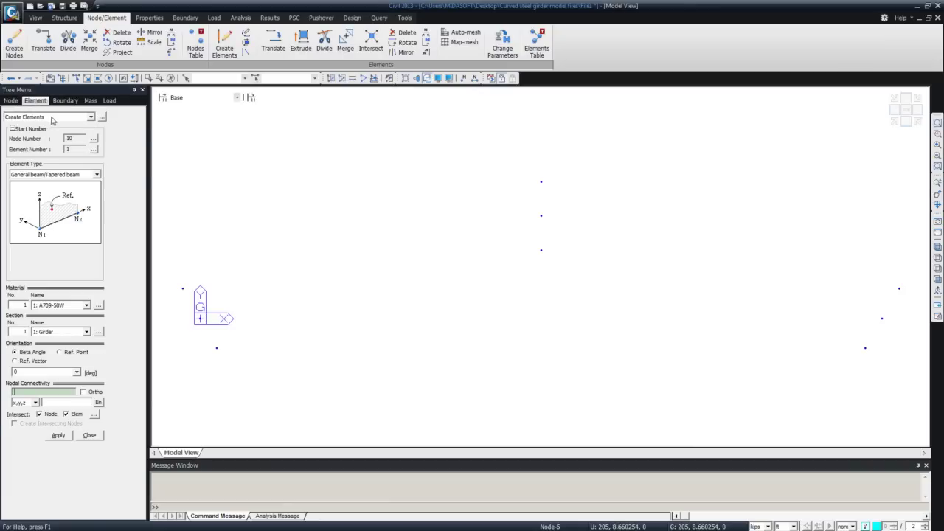
pyautogui.click(52, 118)
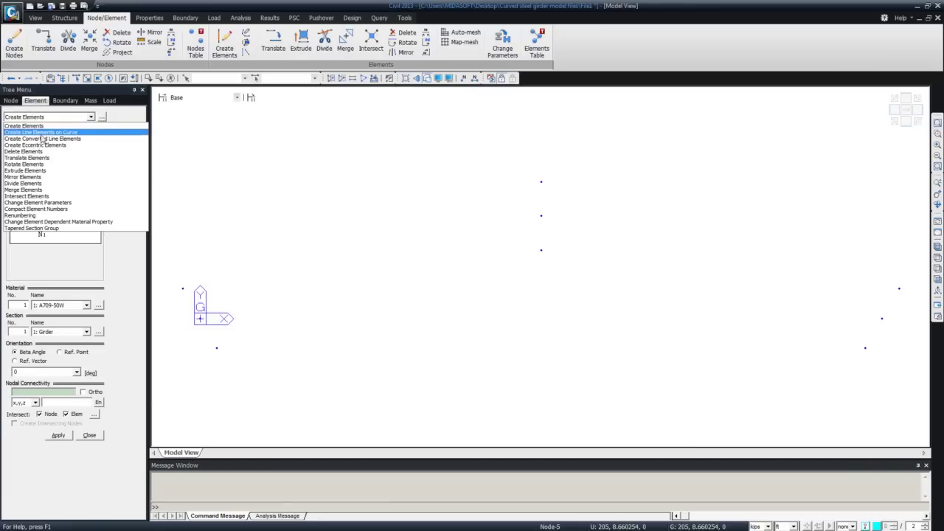
pyautogui.click(52, 133)
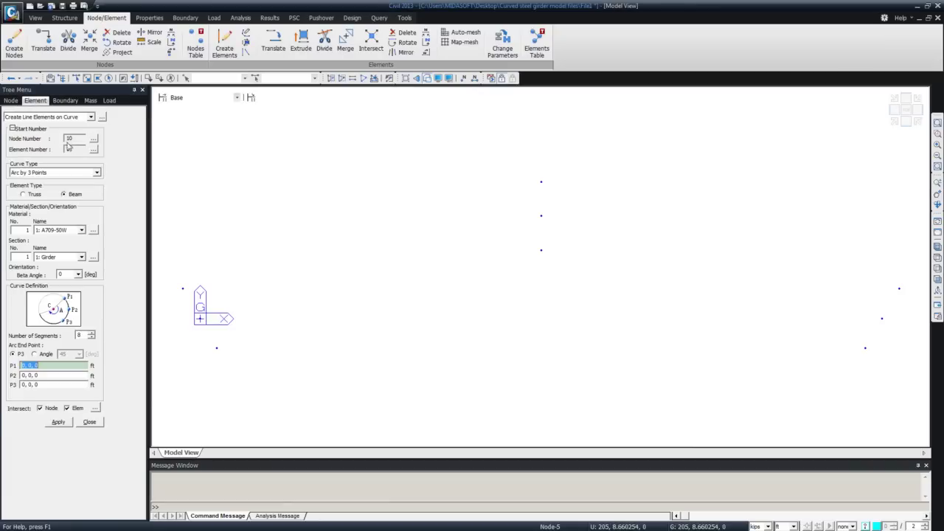
pyautogui.click(96, 172)
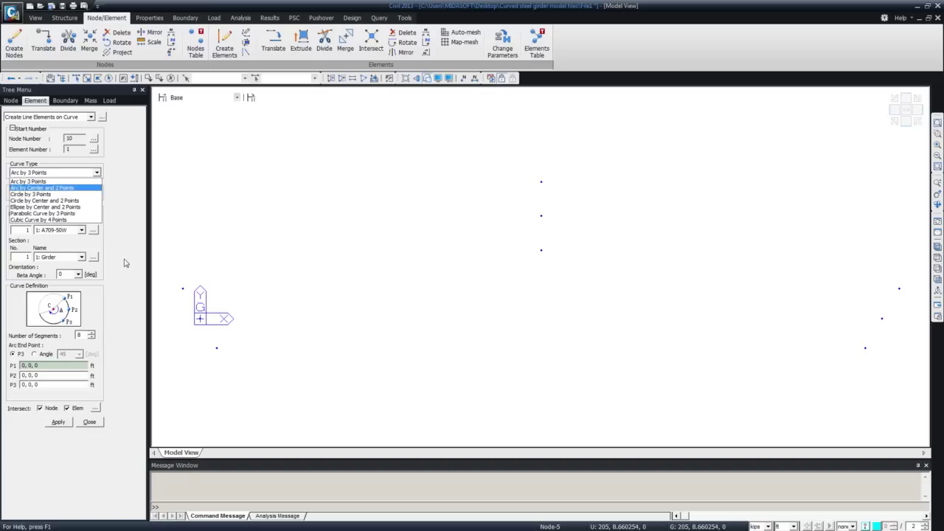
pyautogui.click(97, 173)
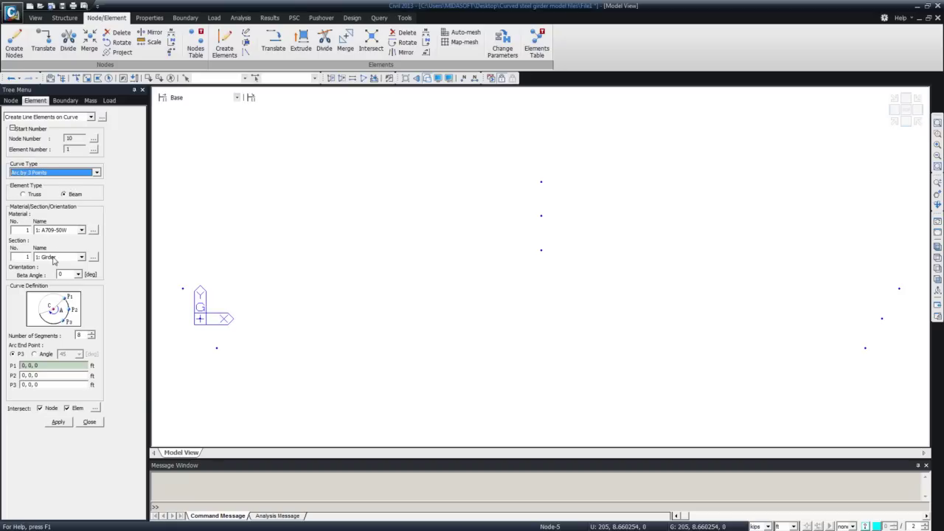
# - Try an 8-segment girder arc through 5, -8.660254, 0; 100, 20, 0; and 195, -8.660254, 0 ft, and undo it
pyautogui.click(465, 78)
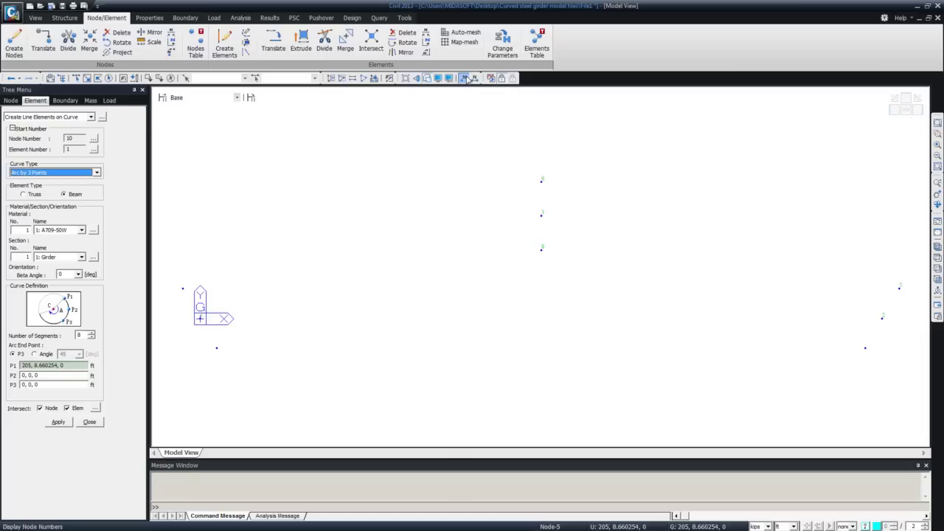
pyautogui.click(465, 78)
pyautogui.click(32, 365)
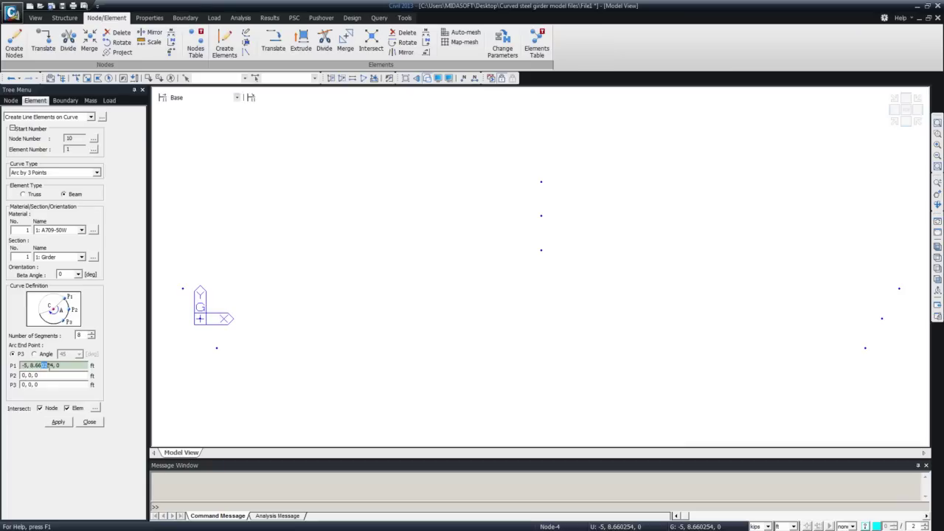
pyautogui.click(57, 367)
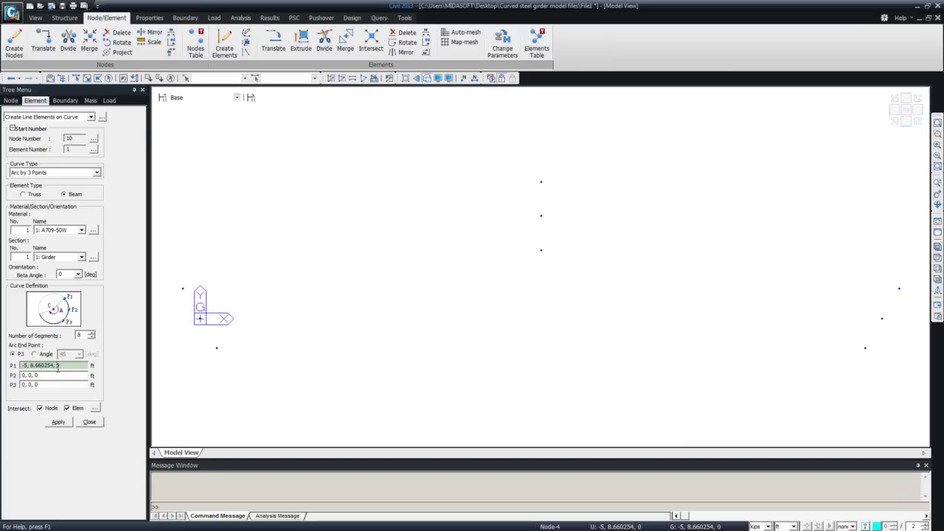
pyautogui.click(216, 348)
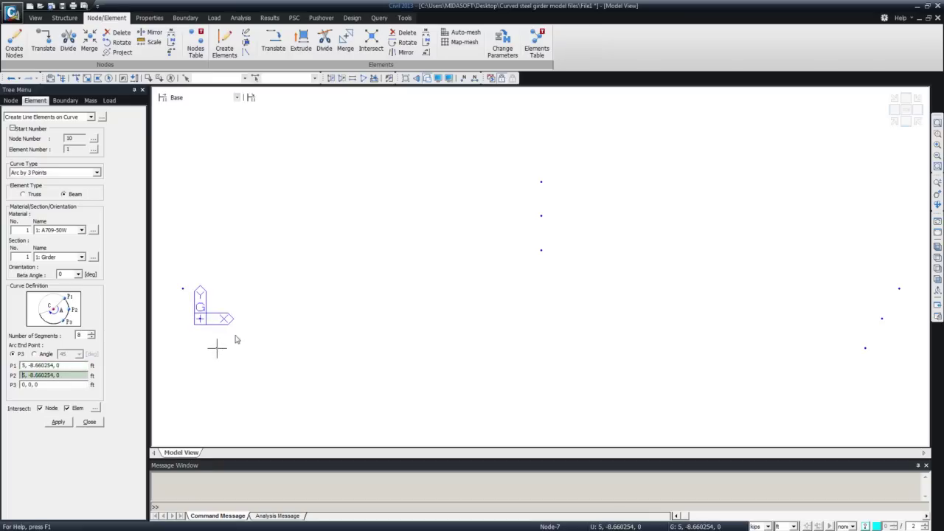
pyautogui.click(540, 250)
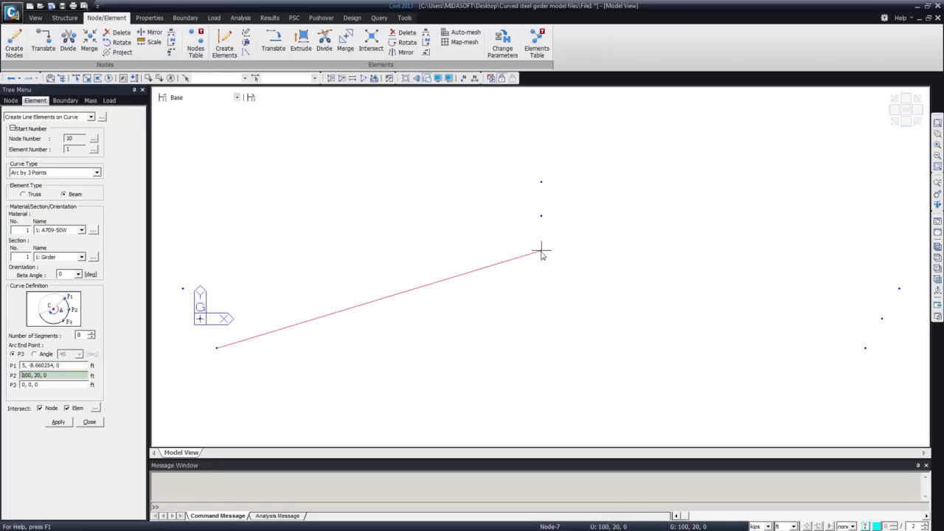
pyautogui.click(865, 348)
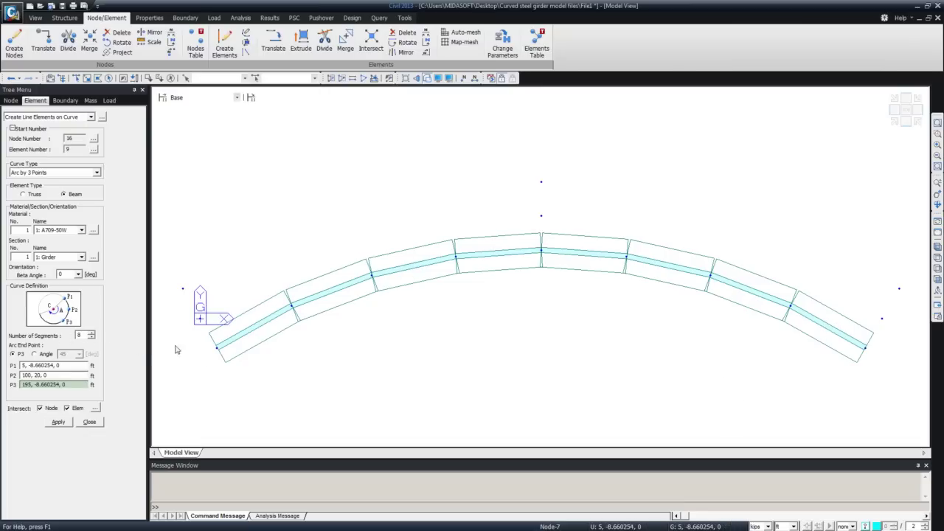
pyautogui.hotkey('ctrl', 'z')
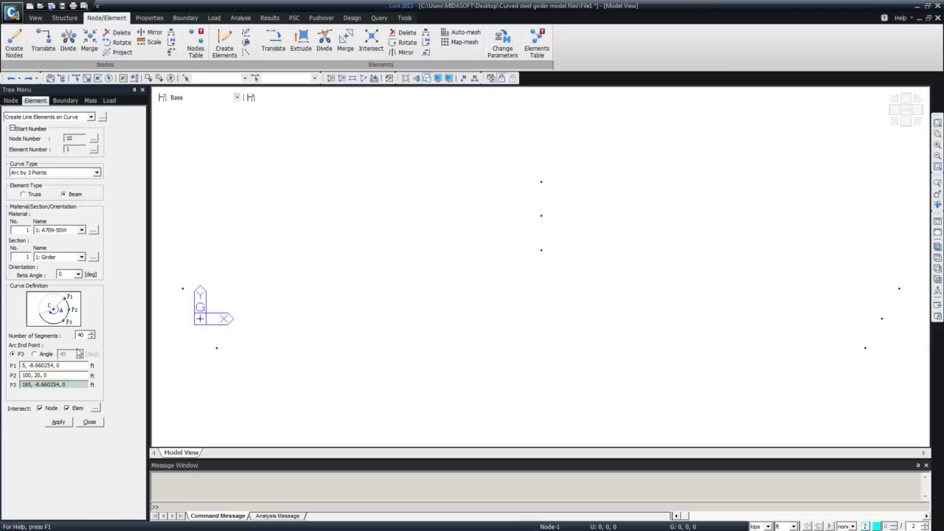
pyautogui.click(29, 78)
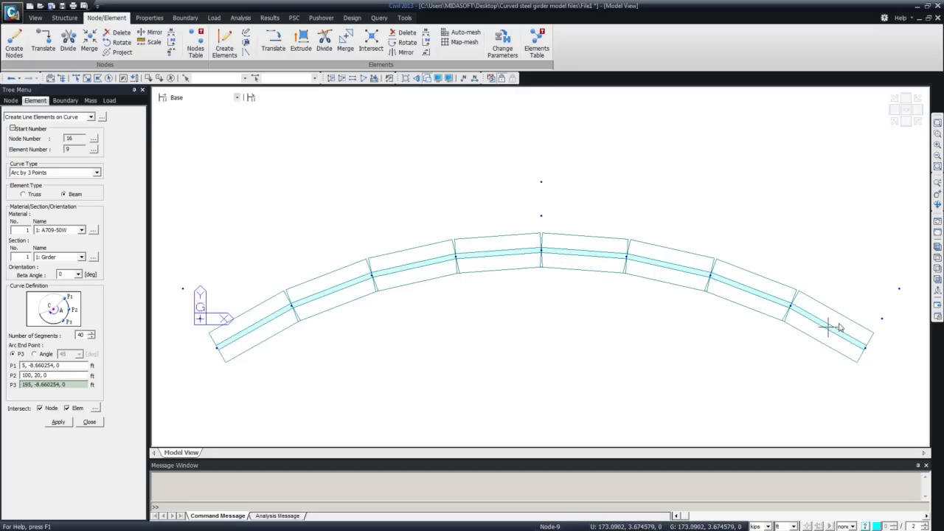
pyautogui.click(11, 77)
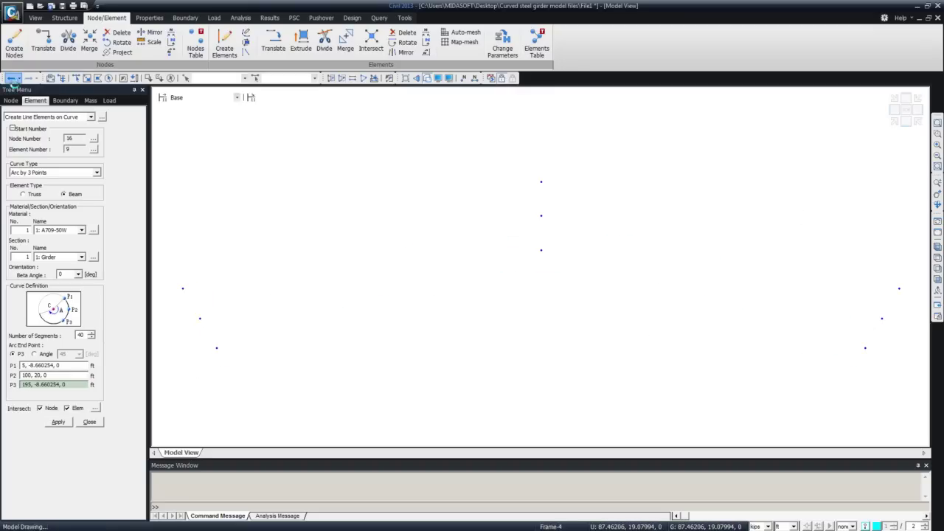
# - Create the inner girder as a 40-segment arc through 5, -8.660254, 0; 100, 20, 0; and 195, -8.660254, 0 ft
pyautogui.click(67, 366)
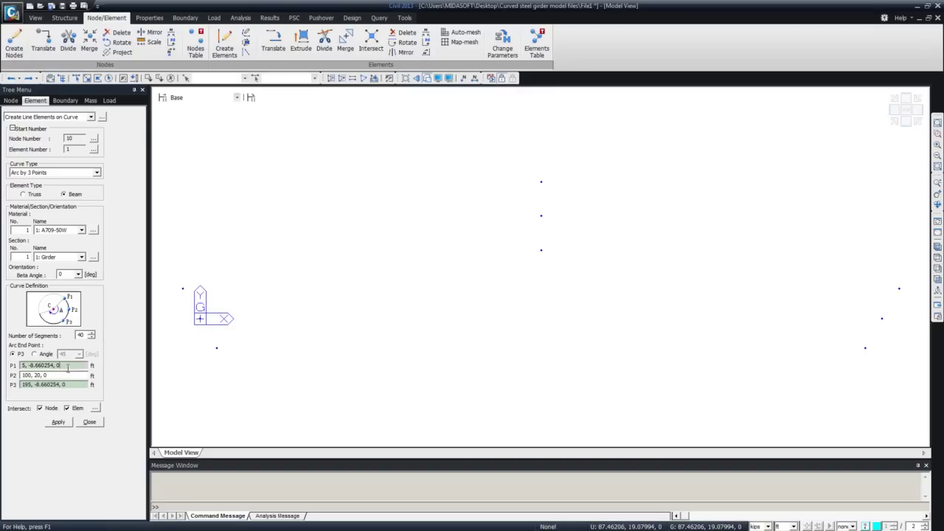
pyautogui.click(216, 347)
pyautogui.click(541, 252)
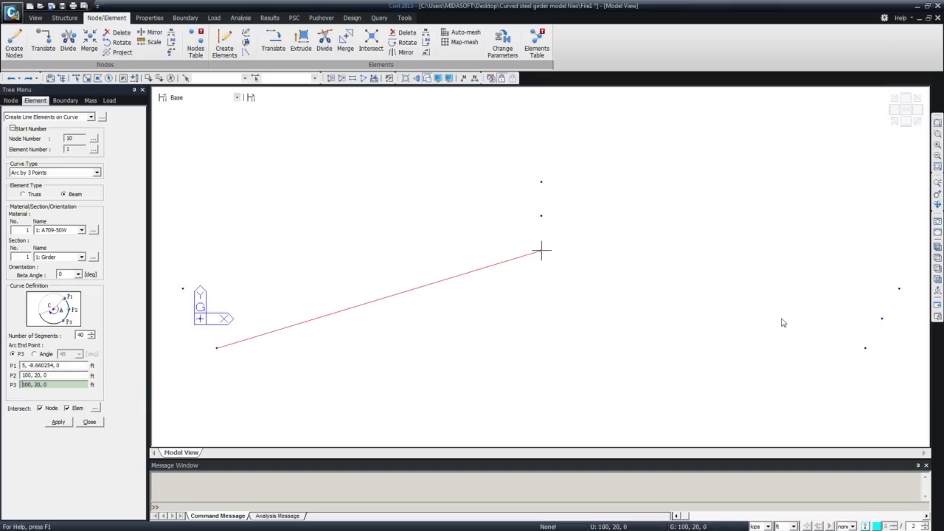
pyautogui.click(865, 347)
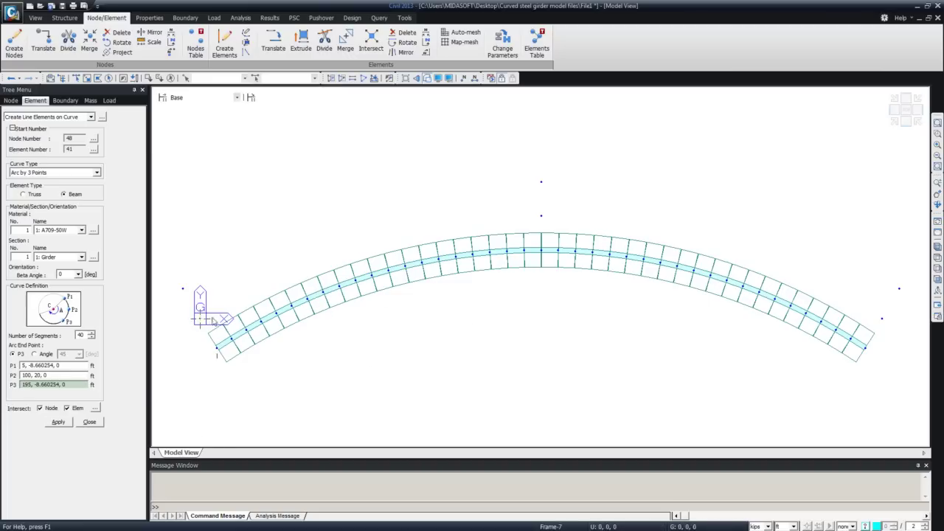
# - Create the middle girder as a 40-segment arc through 0, 0, 0; 100, 30, 0; and 200, 0, 0 ft
pyautogui.click(62, 366)
pyautogui.click(200, 319)
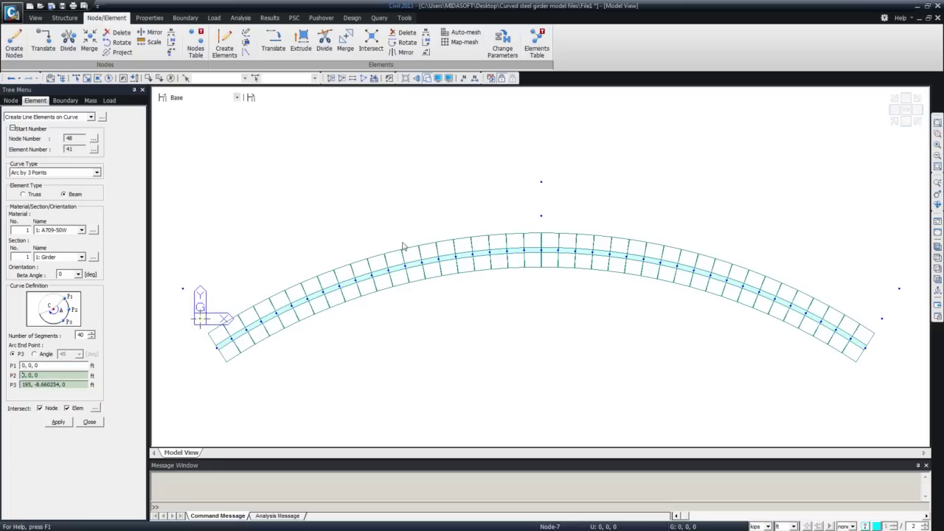
pyautogui.click(540, 216)
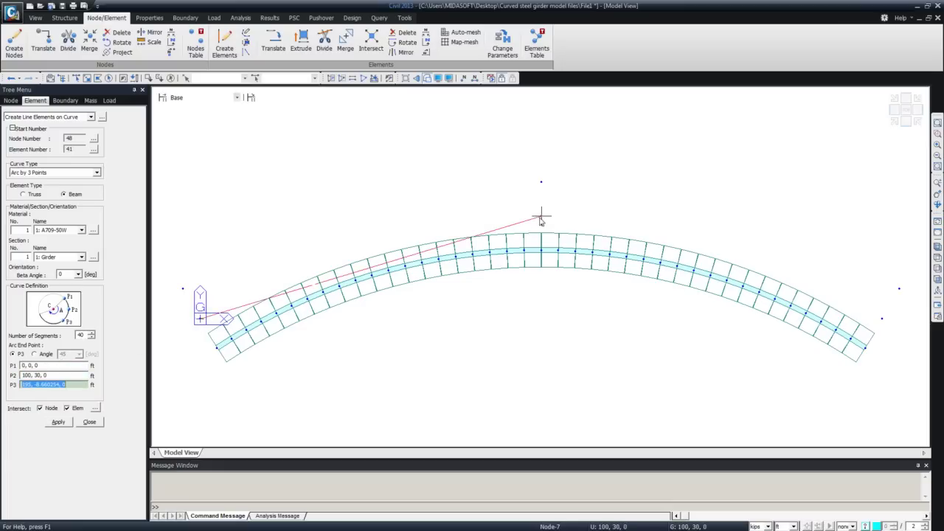
pyautogui.click(881, 319)
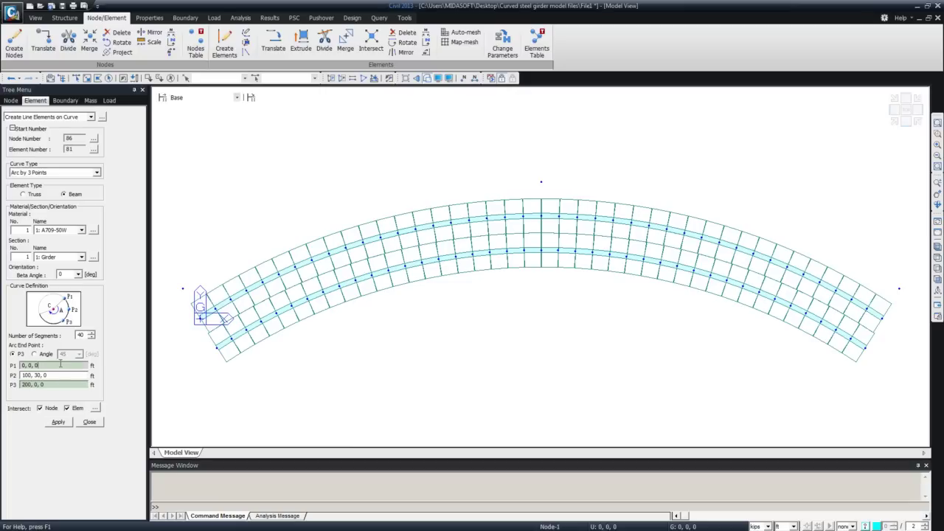
# - Create the outer girder as a 40-segment arc through -5, 8.660254, 0; 100, 40, 0; and 205, 8.660254, 0 ft
pyautogui.click(183, 287)
pyautogui.click(541, 182)
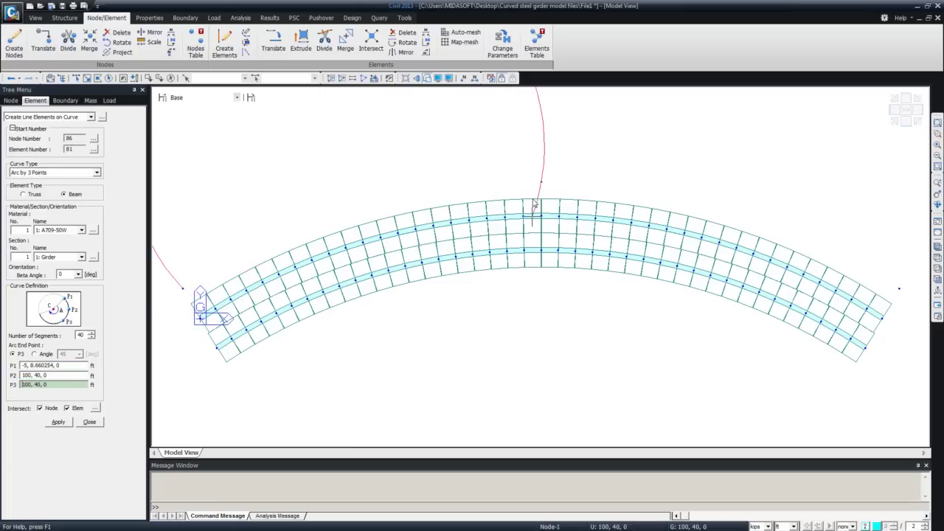
pyautogui.click(898, 287)
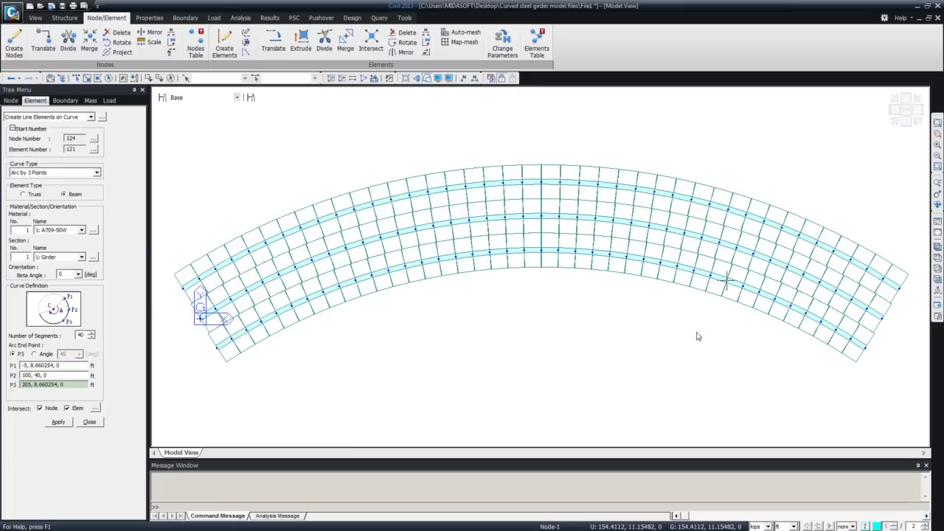
# - Examine the three girders in 3D, and return to the top view with Hidden rendering off
pyautogui.keyDown('ctrl'); pyautogui.moveTo(643, 339); pyautogui.dragTo(620, 261, button='middle'); pyautogui.keyUp('ctrl')
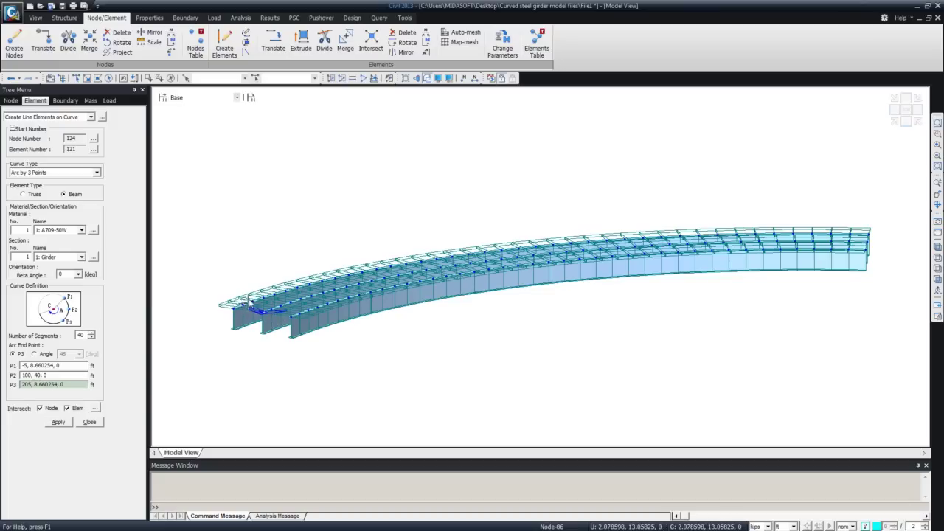
pyautogui.keyDown('ctrl'); pyautogui.moveTo(300, 331); pyautogui.dragTo(410, 364, button='middle'); pyautogui.keyUp('ctrl')
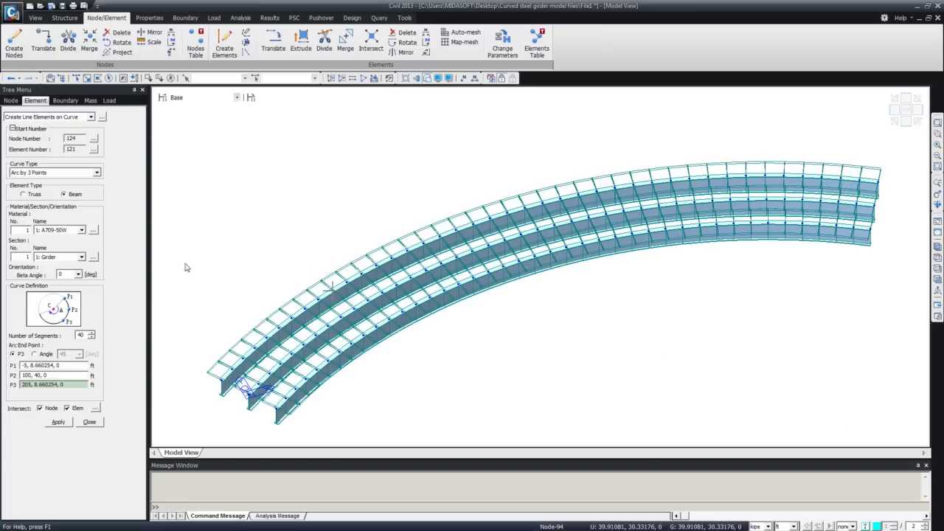
pyautogui.click(937, 257)
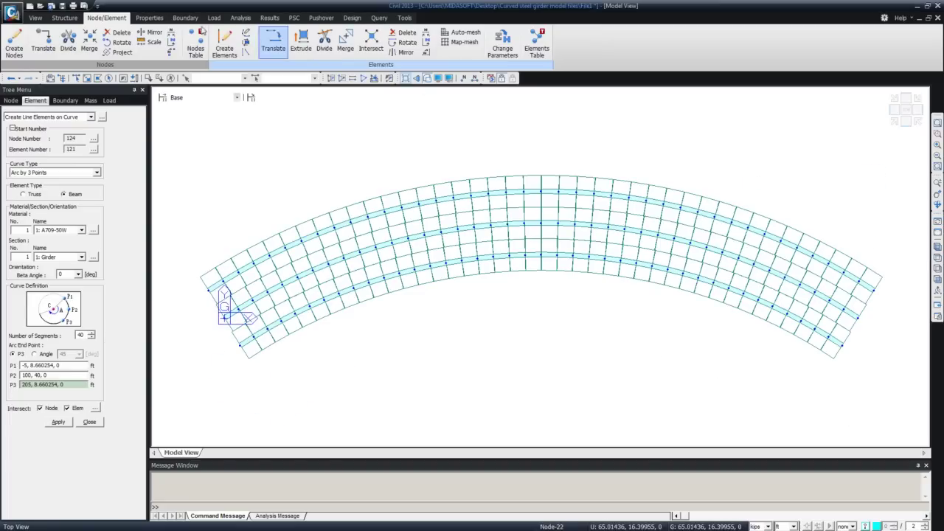
pyautogui.click(35, 17)
pyautogui.click(179, 41)
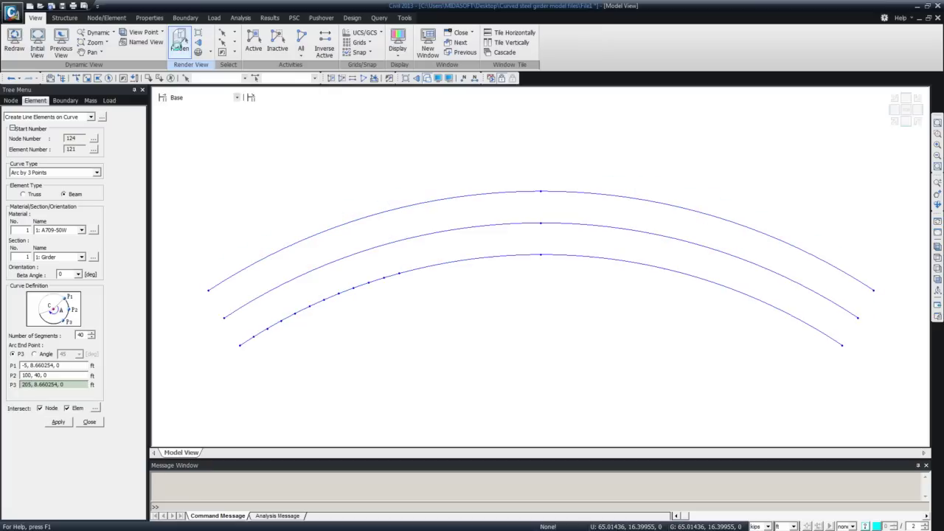
# - Set up Create Elements for general beam elements with section 2: Diaphragm
pyautogui.click(88, 118)
pyautogui.click(85, 126)
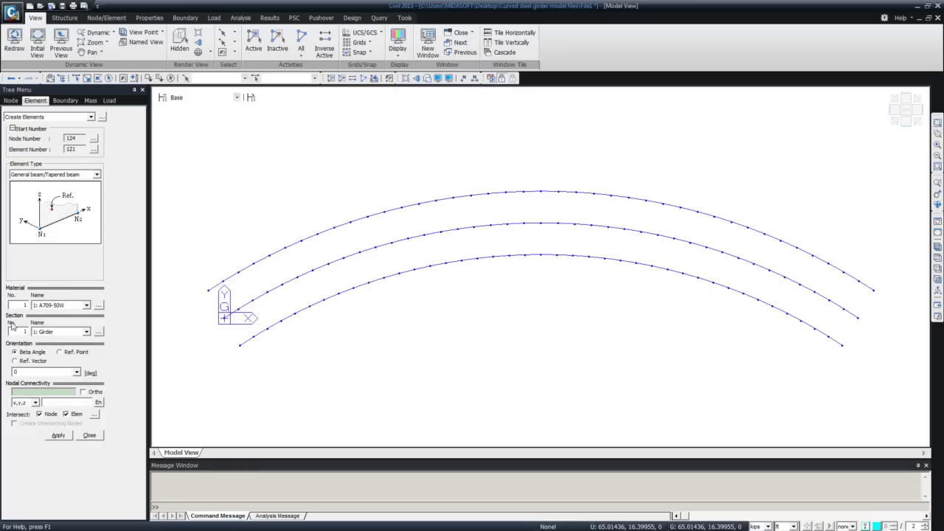
pyautogui.click(59, 331)
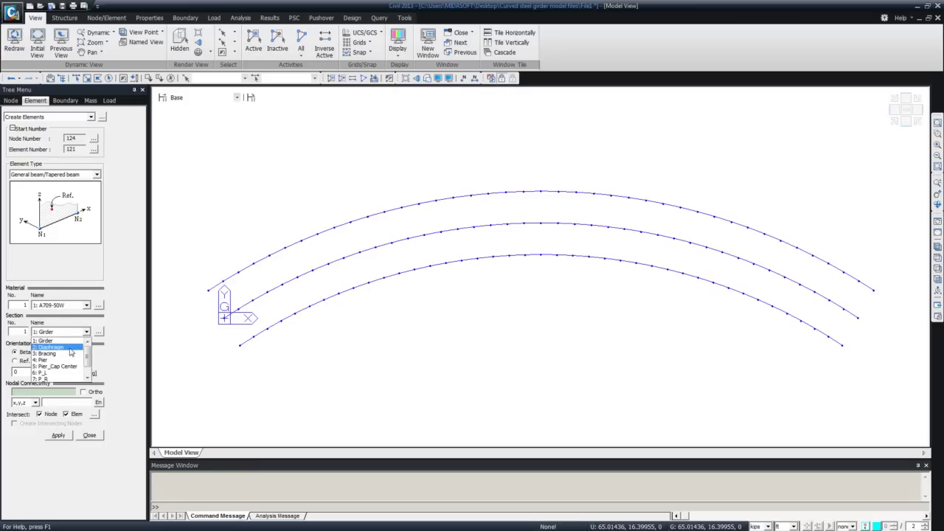
pyautogui.click(70, 350)
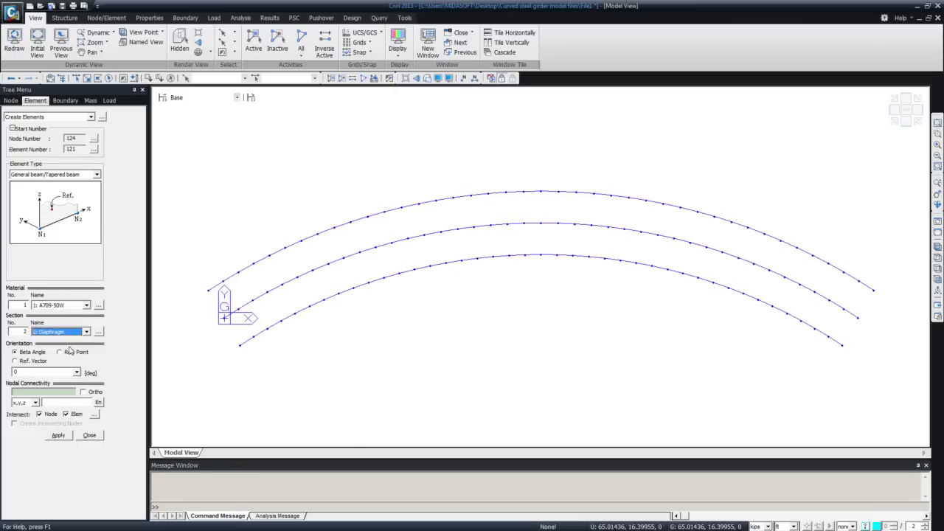
pyautogui.click(58, 392)
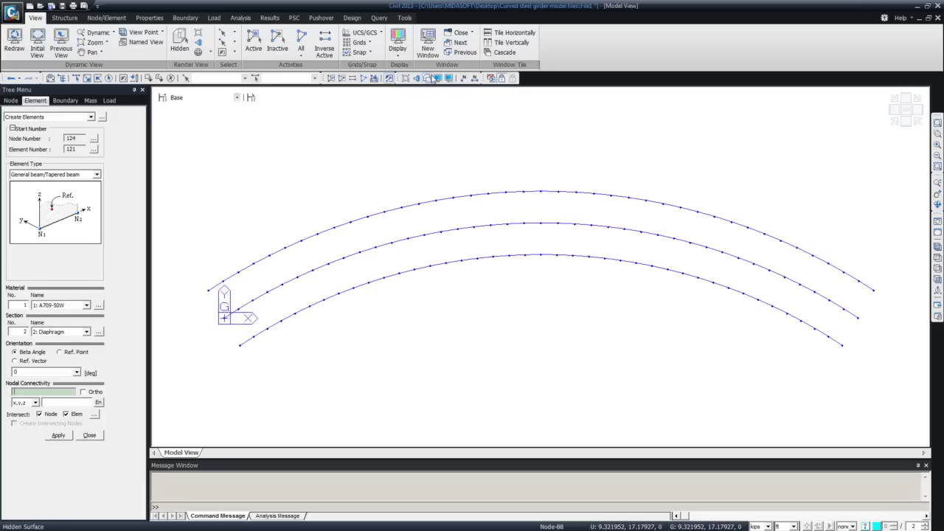
pyautogui.click(463, 78)
pyautogui.click(464, 78)
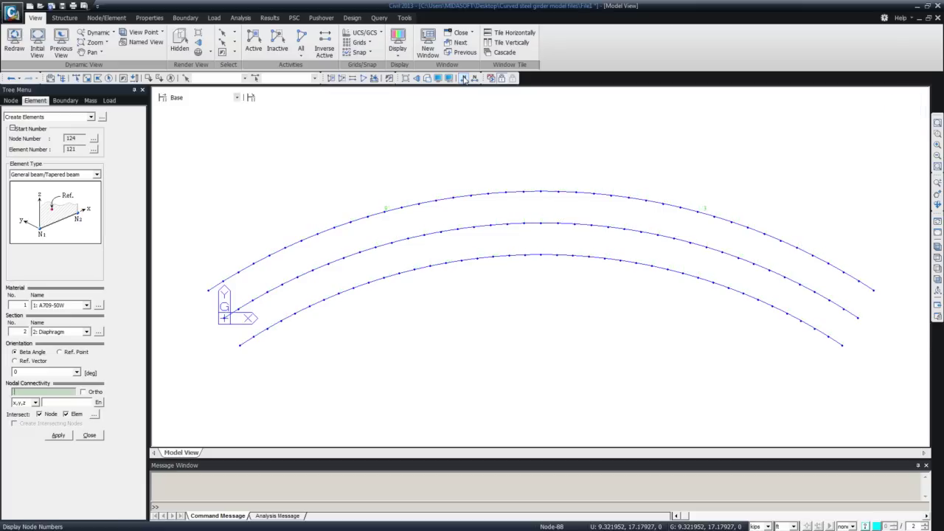
# - Create diaphragm elements from the inner to the outer girder at both end supports and at the middle support line
pyautogui.click(240, 344)
pyautogui.click(208, 290)
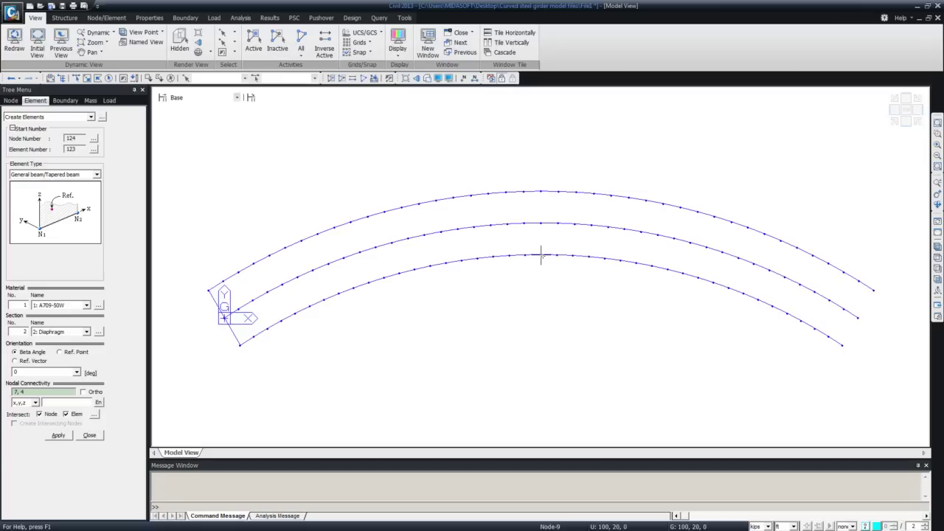
pyautogui.click(541, 255)
pyautogui.click(540, 191)
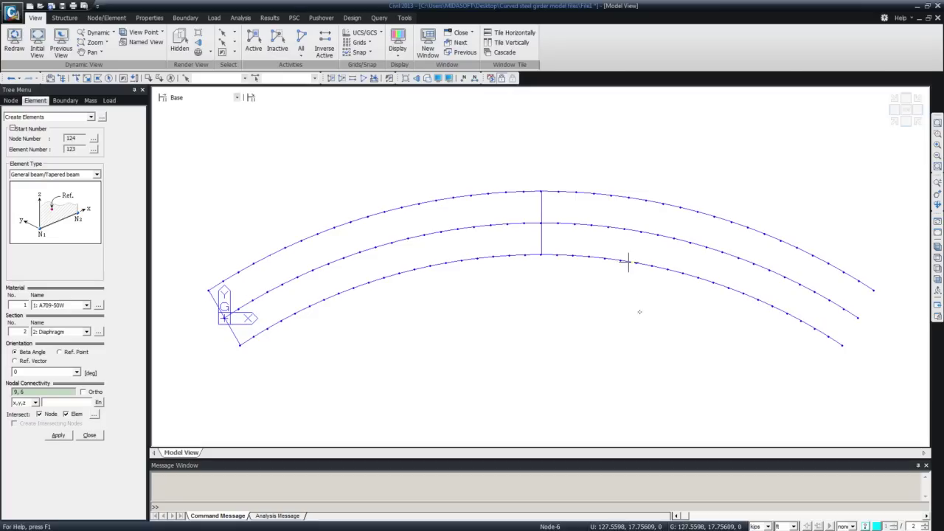
pyautogui.click(842, 345)
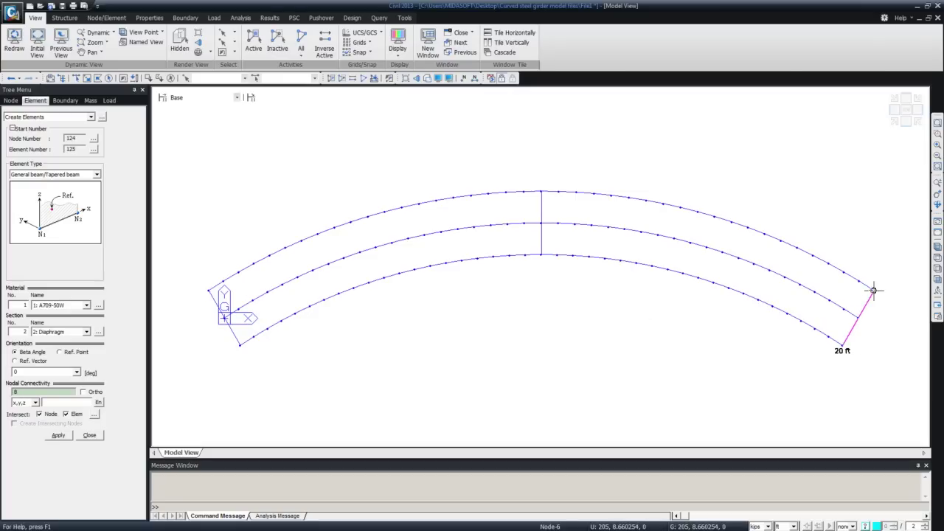
pyautogui.click(874, 291)
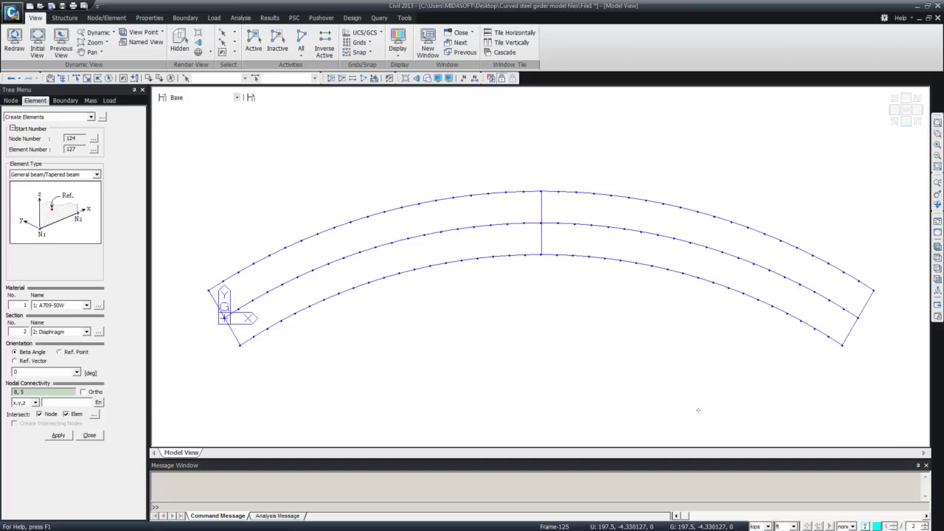
# - Choose section 3: Bracing and create a brace from the inner to the outer girder, four segments from the origin-end support
pyautogui.click(77, 332)
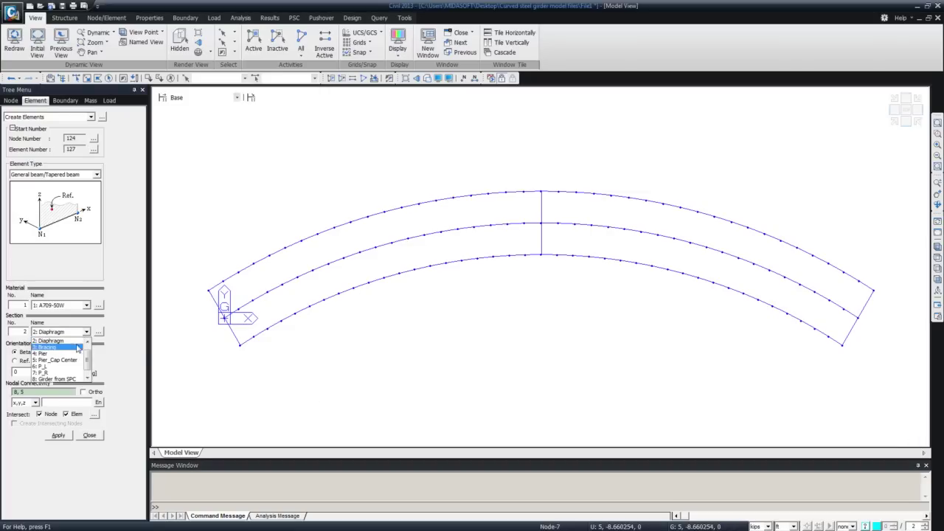
pyautogui.click(77, 347)
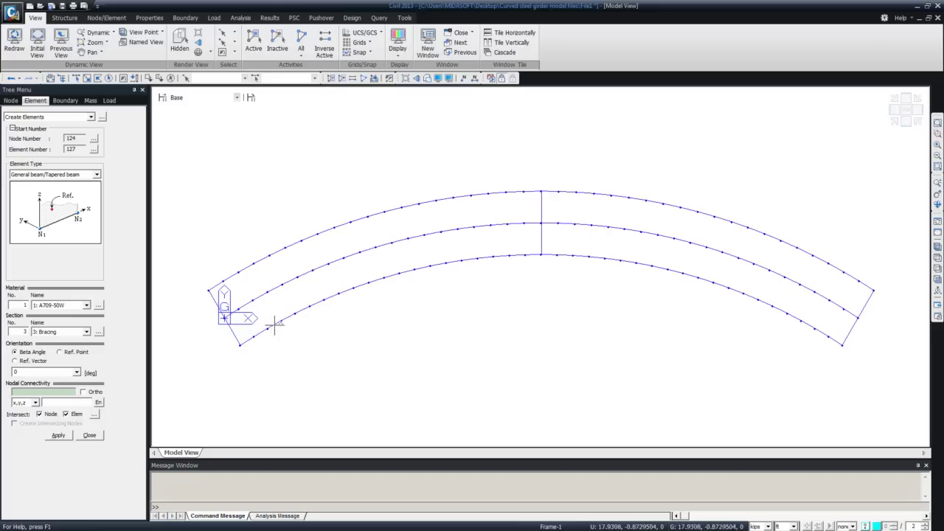
pyautogui.moveTo(295, 314)
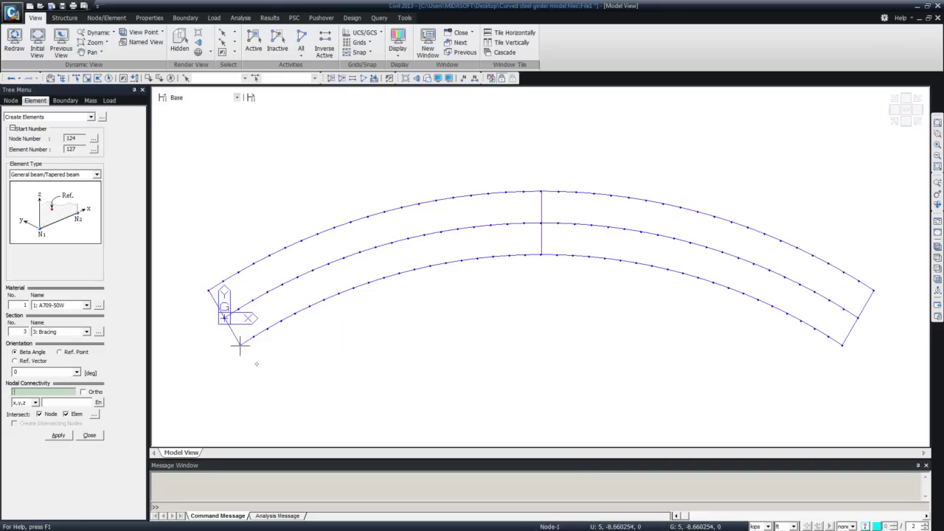
pyautogui.click(294, 311)
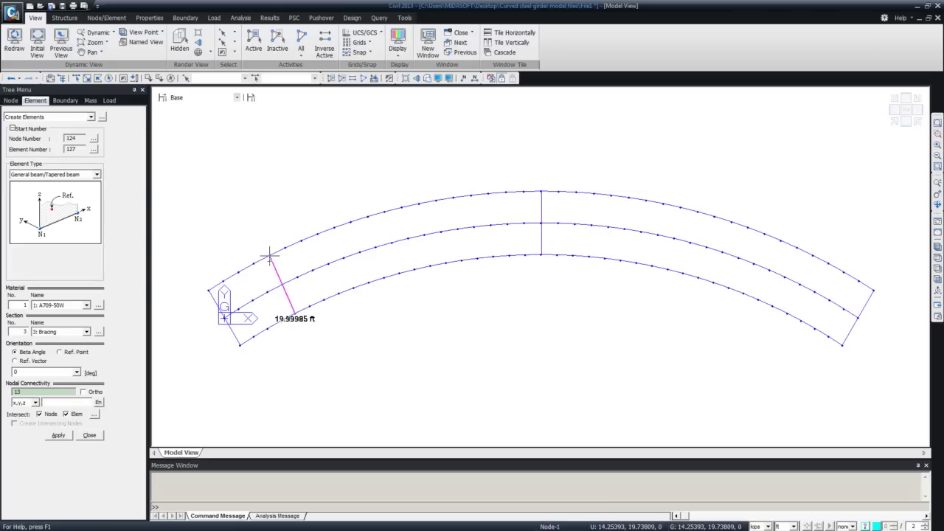
pyautogui.click(269, 255)
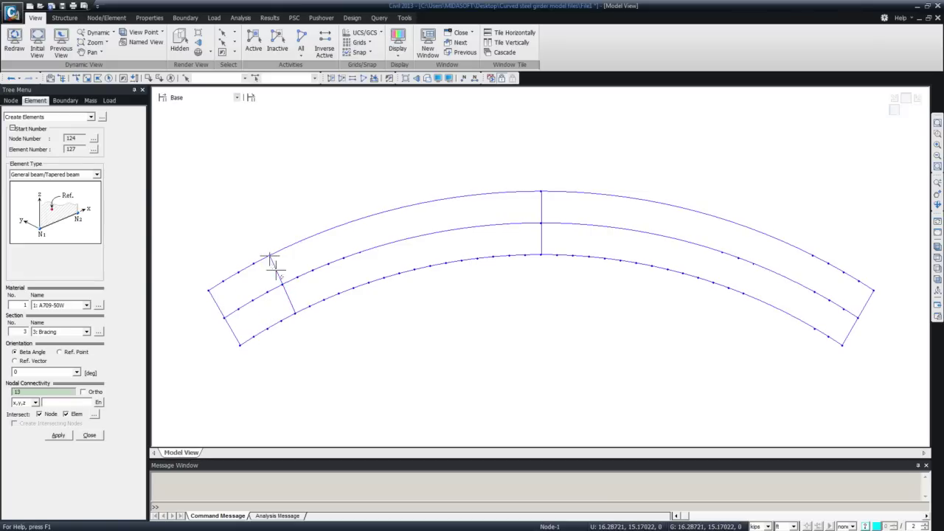
# - Create three braces from the inner to the outer girder, spaced four segments apart, between the existing brace and the middle support line
pyautogui.click(352, 288)
pyautogui.click(334, 228)
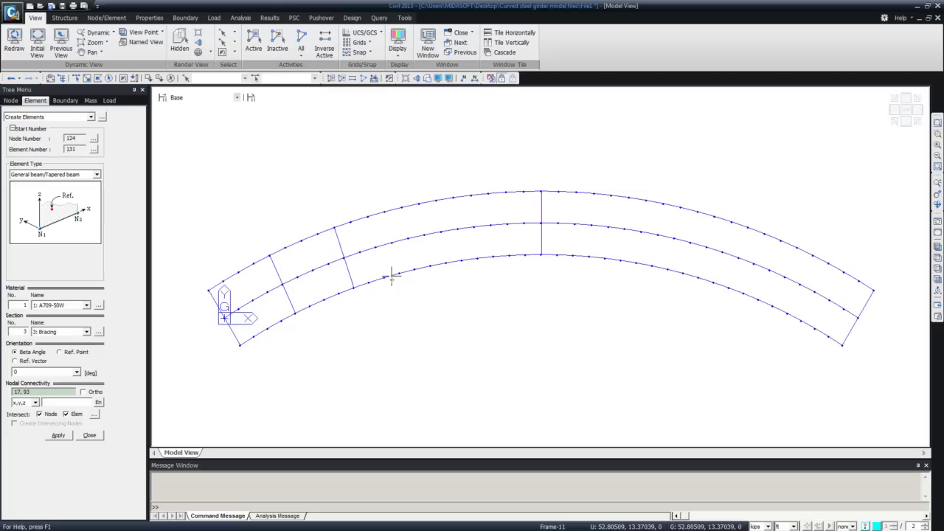
pyautogui.click(414, 270)
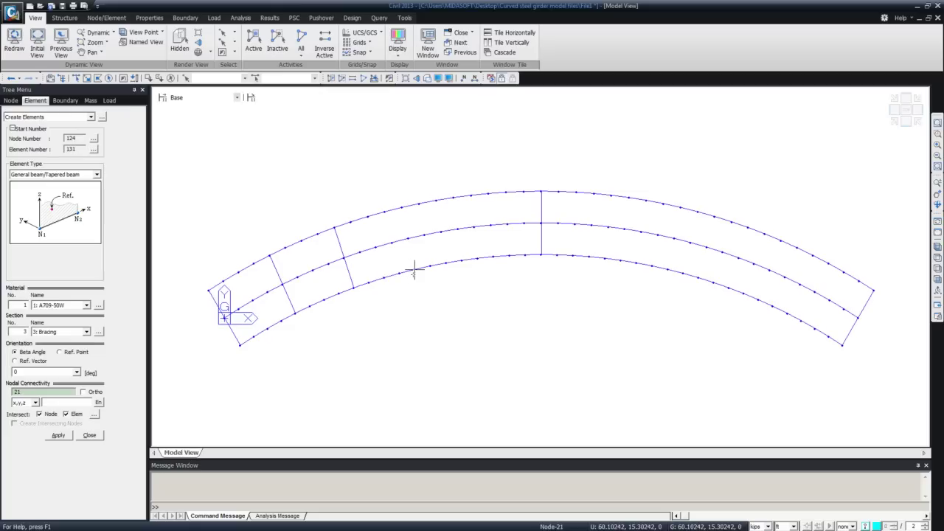
pyautogui.click(401, 209)
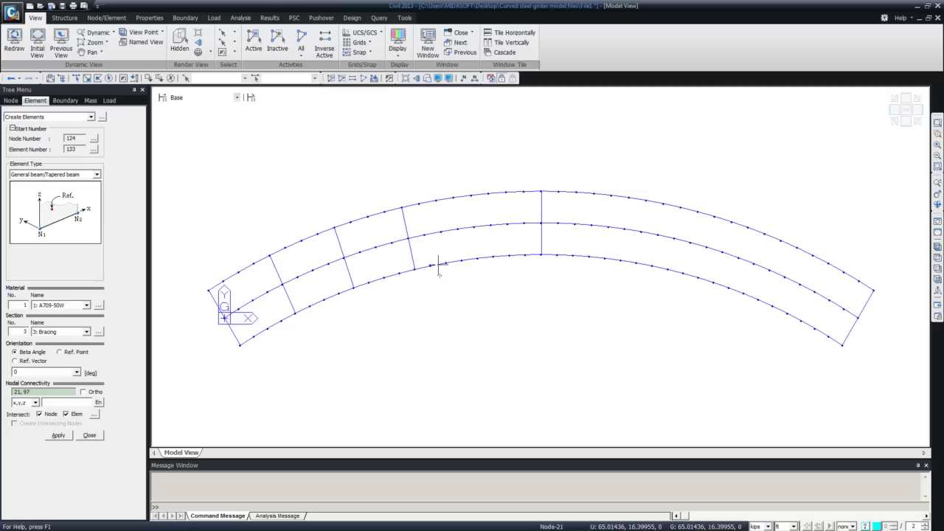
pyautogui.click(477, 258)
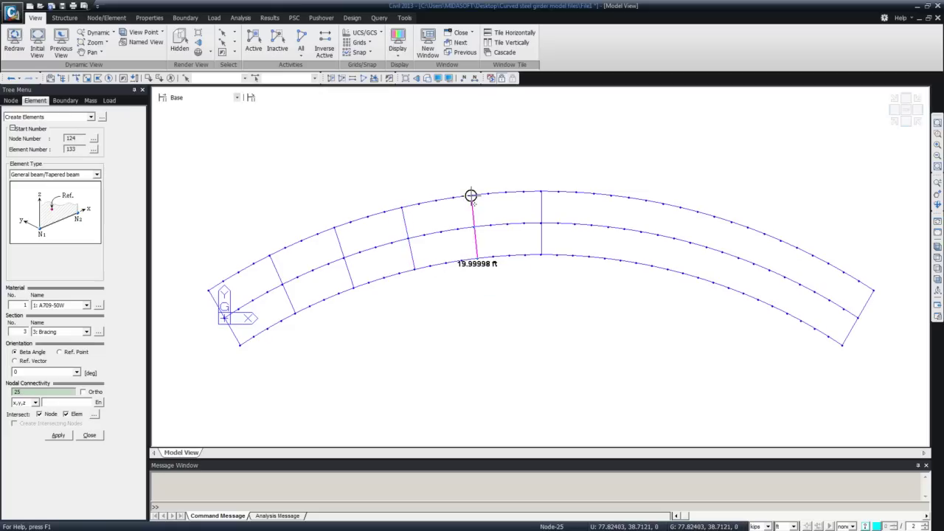
pyautogui.click(472, 195)
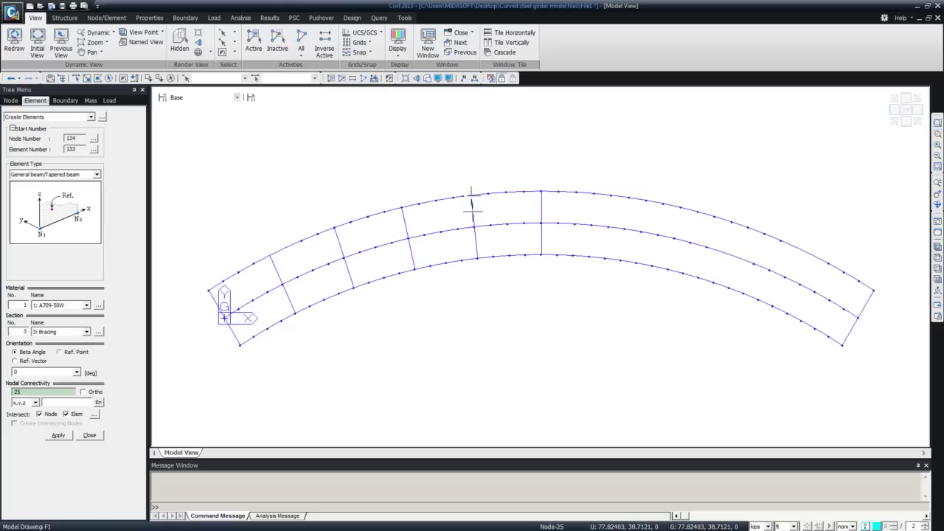
# - Create four braces from the inner to the outer girder at every fourth node between the middle and far-end supports, and close Create Elements
pyautogui.click(604, 258)
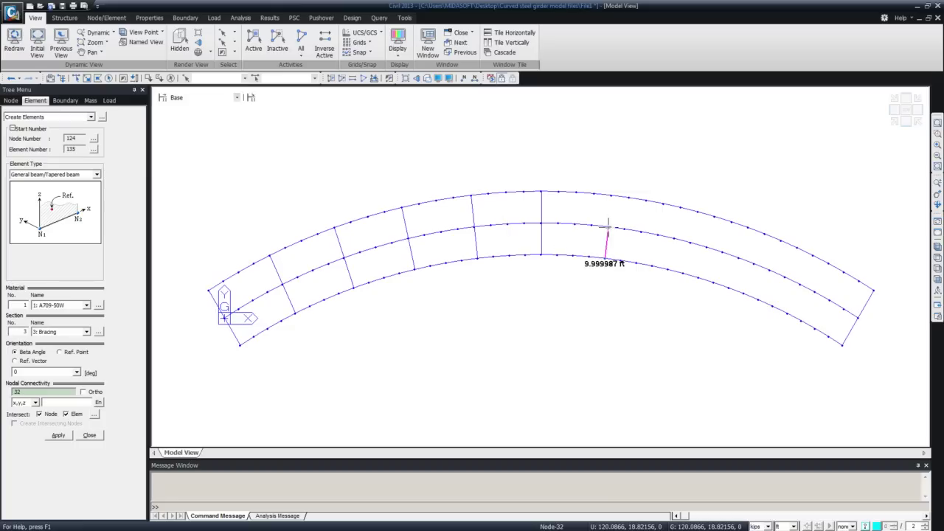
pyautogui.click(610, 195)
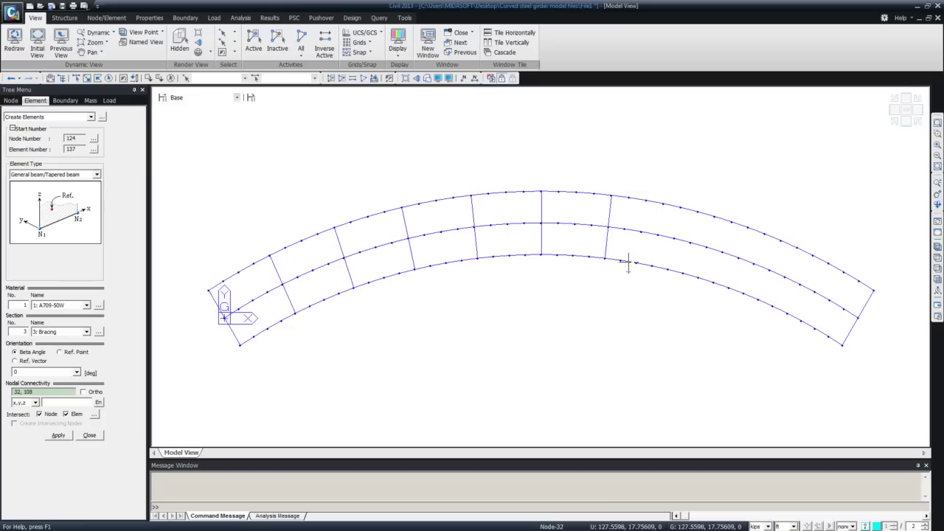
pyautogui.click(668, 269)
pyautogui.click(680, 208)
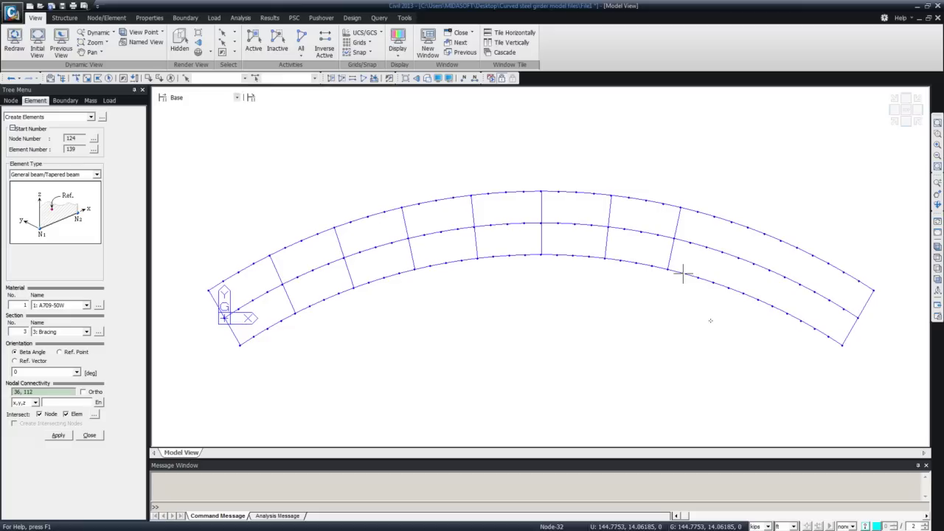
pyautogui.click(729, 287)
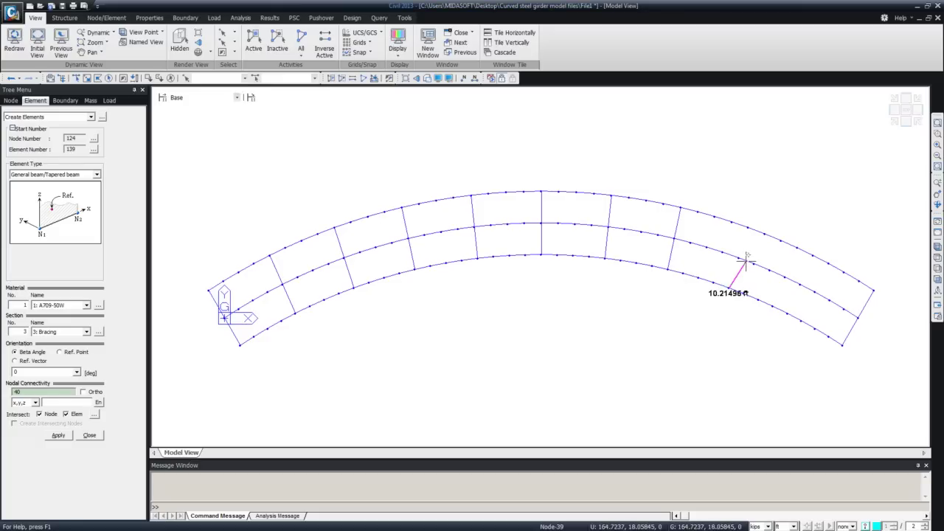
pyautogui.click(747, 228)
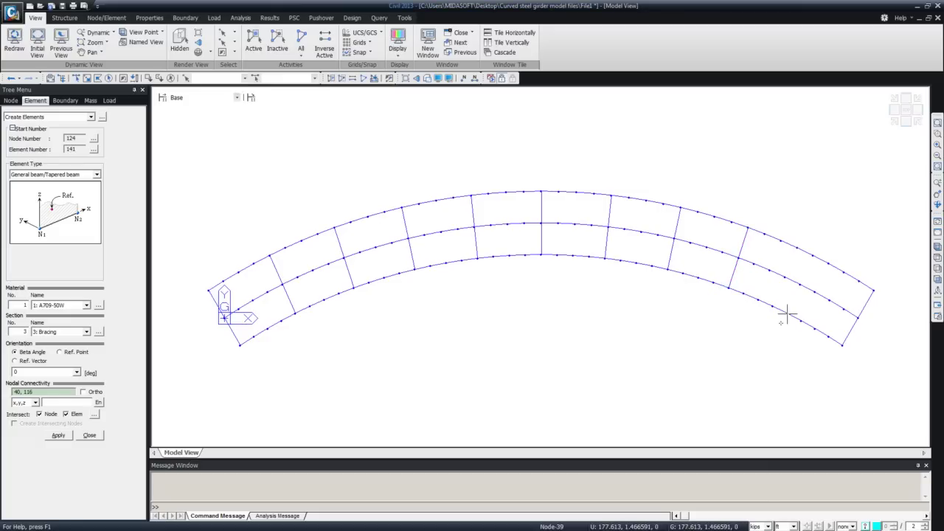
pyautogui.click(786, 314)
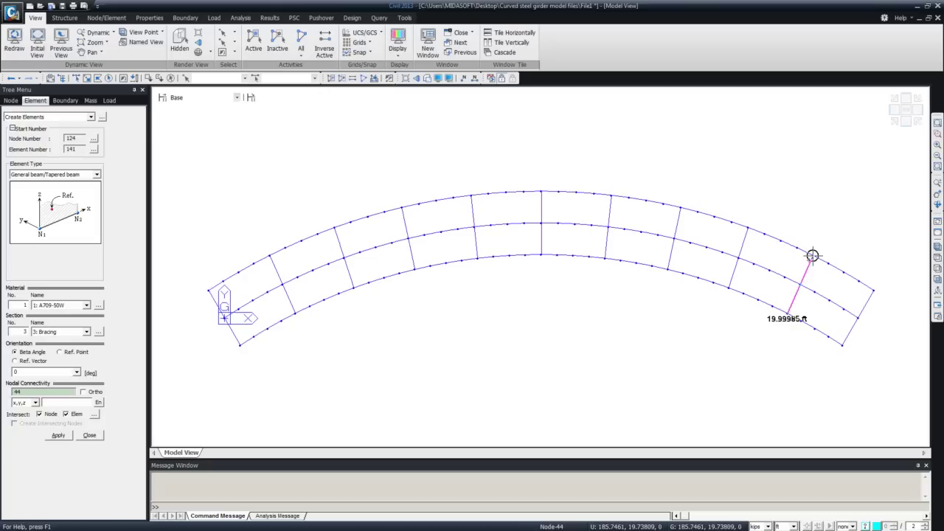
pyautogui.click(809, 259)
pyautogui.click(809, 259)
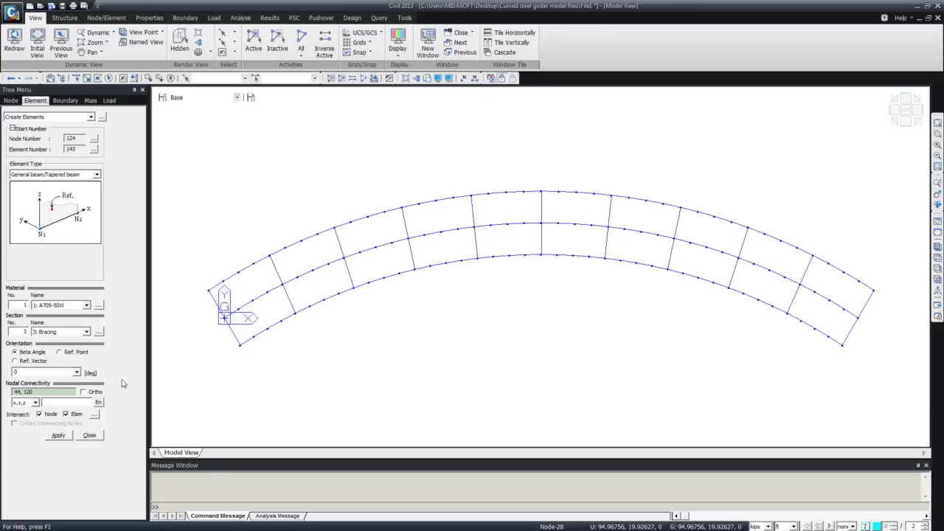
pyautogui.click(90, 435)
# - Activate only the elements with section 2: Diaphragm, select them all with their nodes, and start Translate Nodes
pyautogui.rightClick(59, 204)
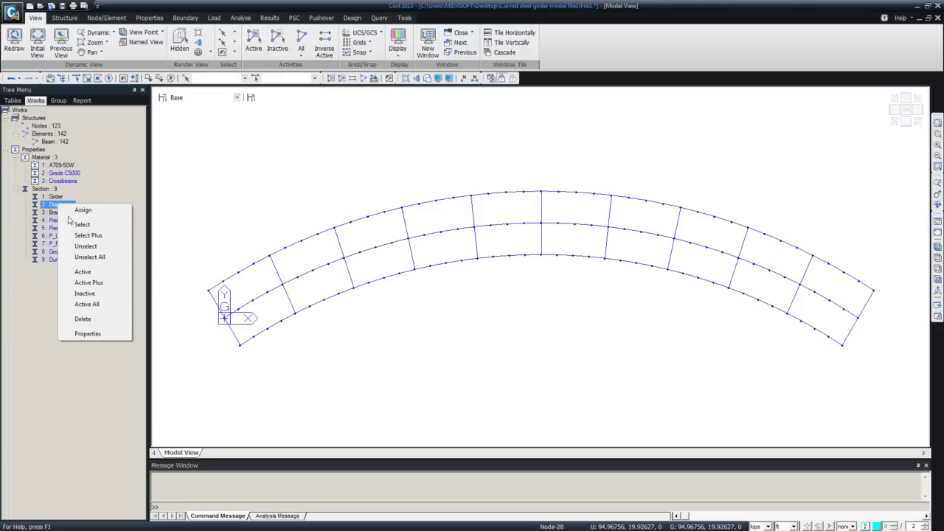
pyautogui.click(96, 272)
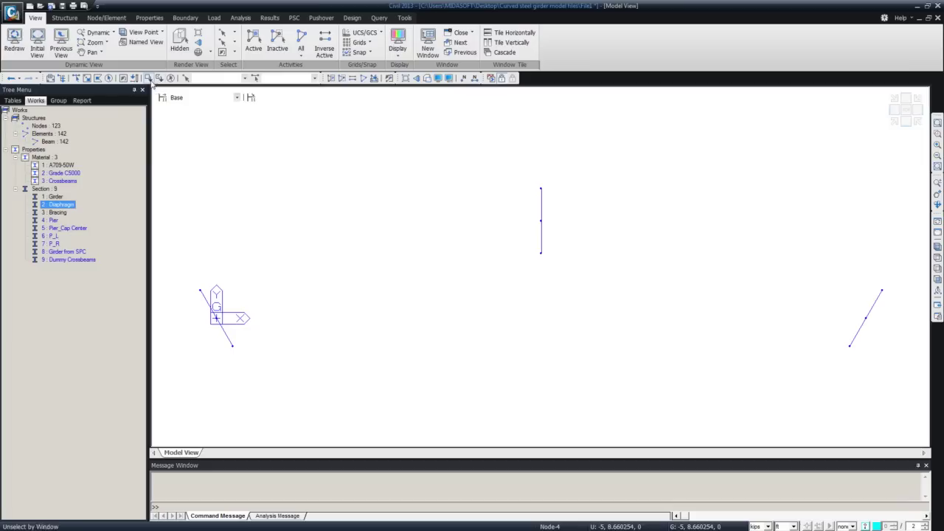
pyautogui.click(109, 79)
pyautogui.rightClick(232, 152)
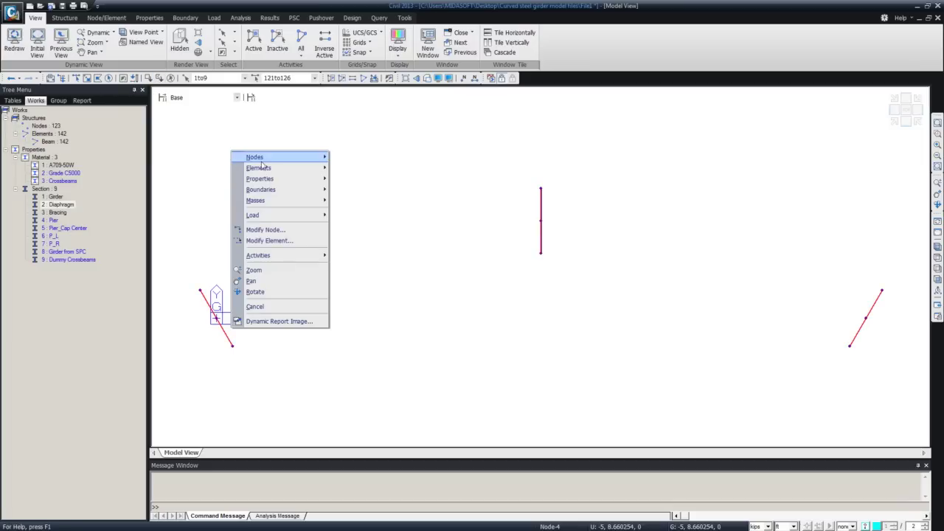
pyautogui.moveTo(275, 163)
pyautogui.click(383, 180)
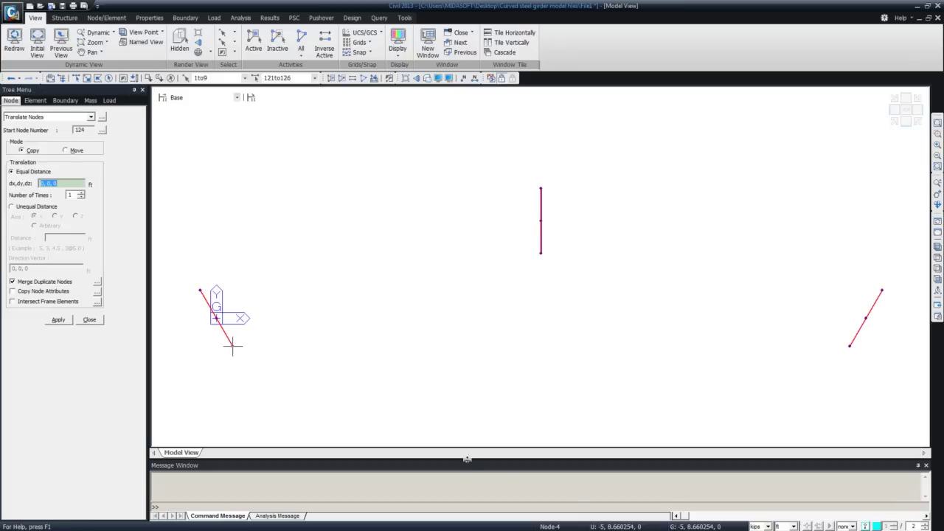
# - Set the length unit to inches and copy the selected support nodes once by 0, 0, -76.8 in
pyautogui.click(784, 526)
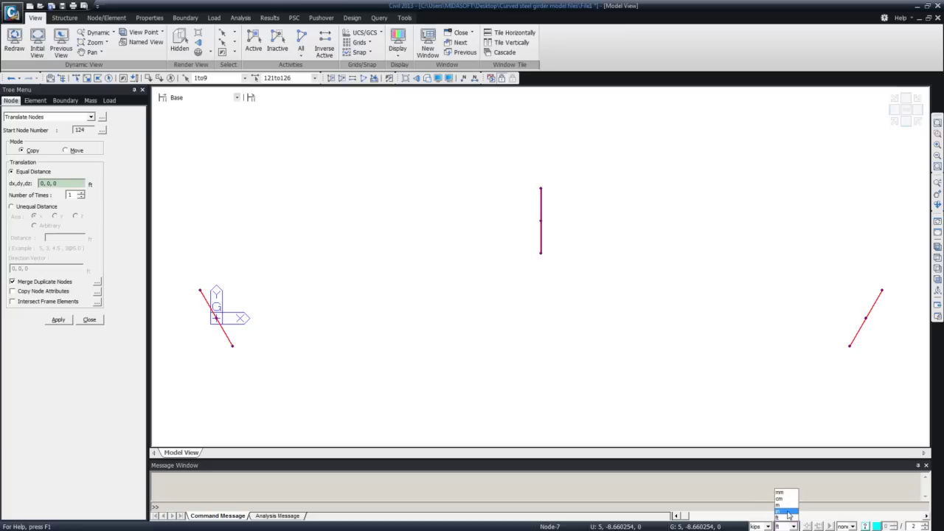
pyautogui.click(787, 512)
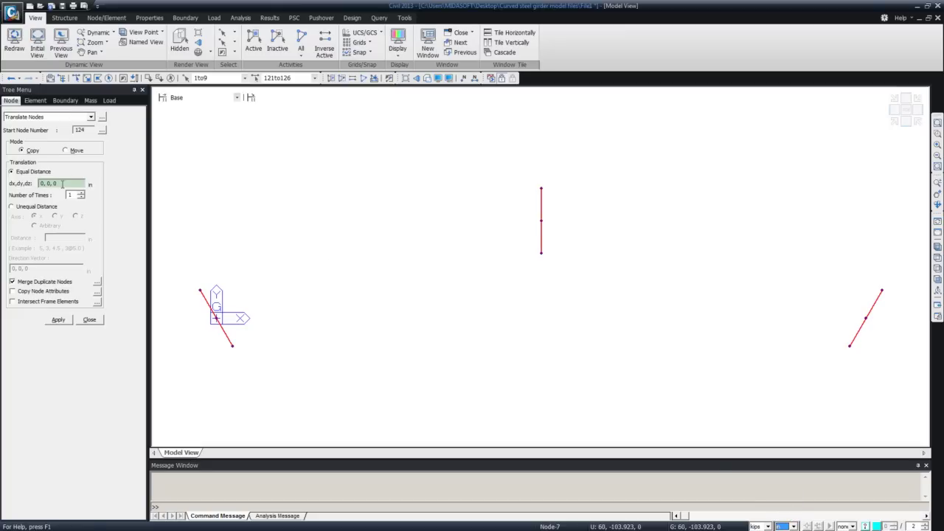
pyautogui.click(63, 184)
pyautogui.press('End')
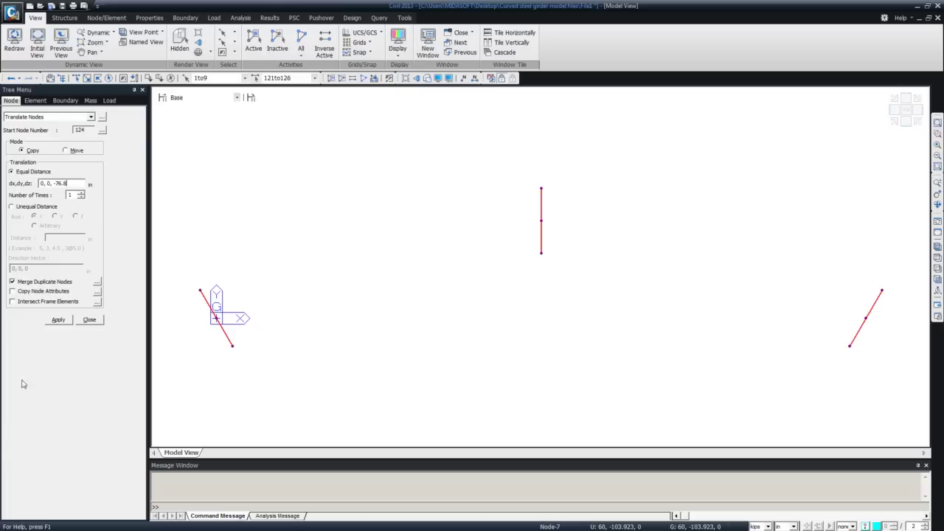
pyautogui.click(58, 319)
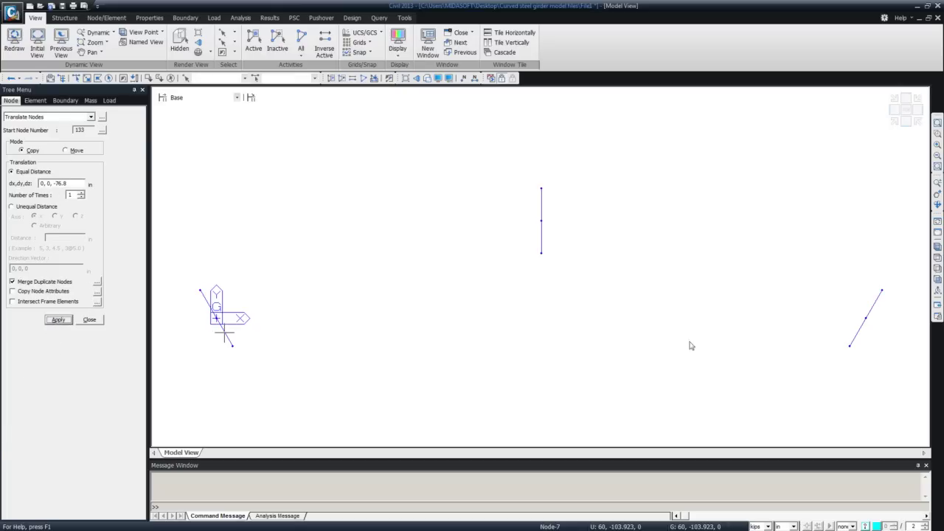
pyautogui.click(937, 247)
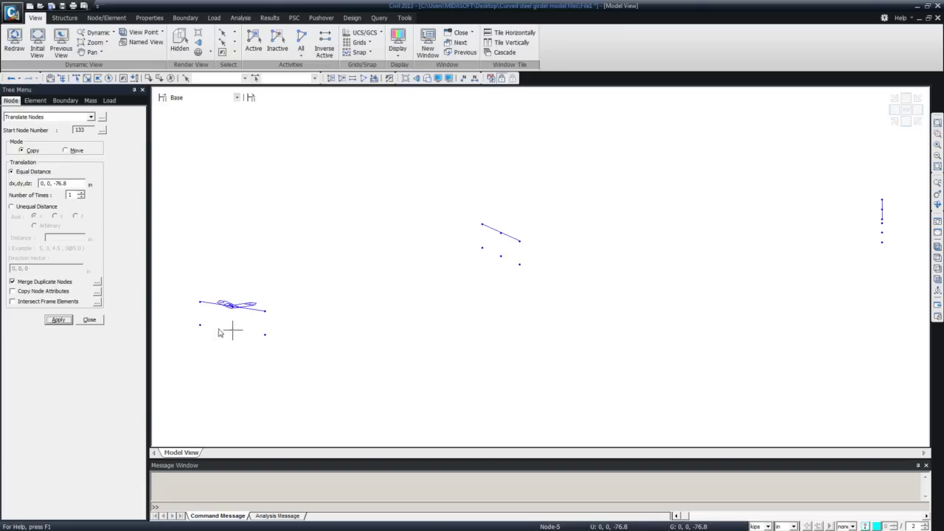
pyautogui.moveTo(246, 338)
pyautogui.click(89, 319)
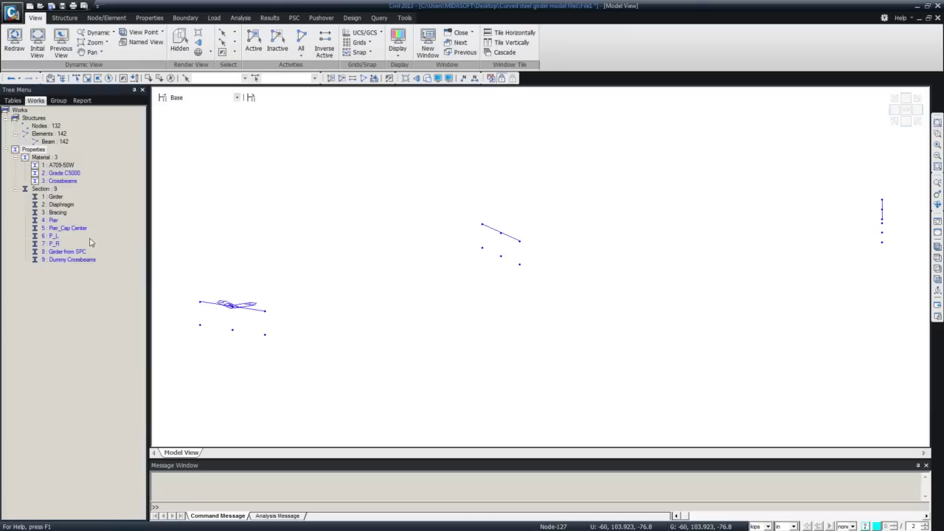
# - Create a lower brace with section 3: Bracing and material 1: A709-50W between the inner and outer copied nodes at the origin-end support
pyautogui.rightClick(240, 180)
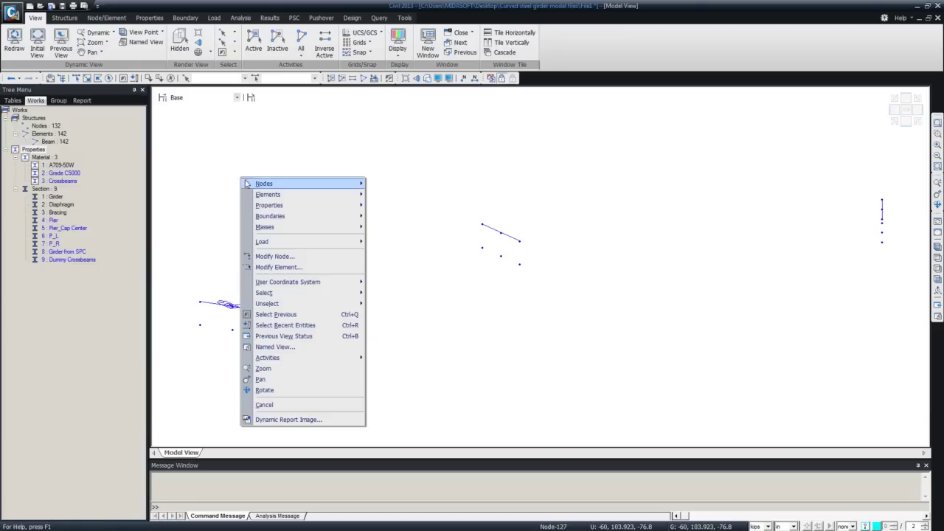
pyautogui.moveTo(260, 197)
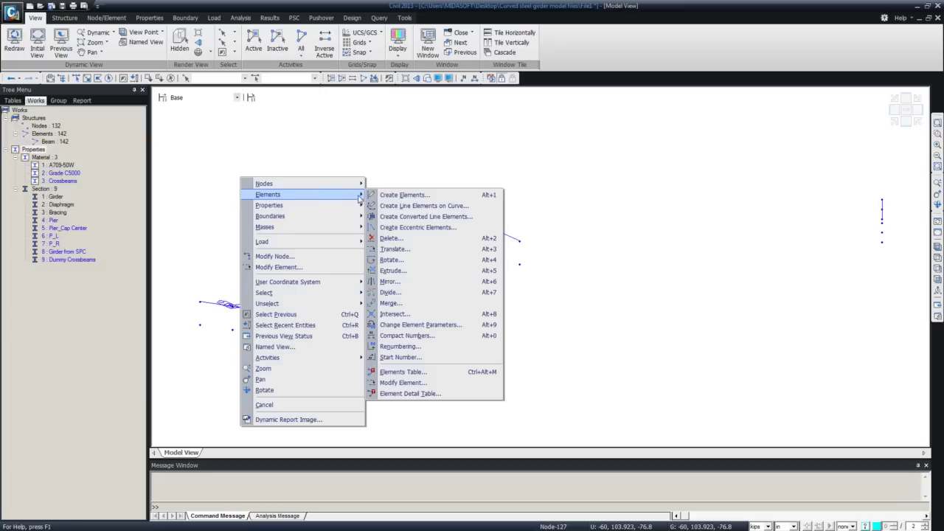
pyautogui.click(402, 196)
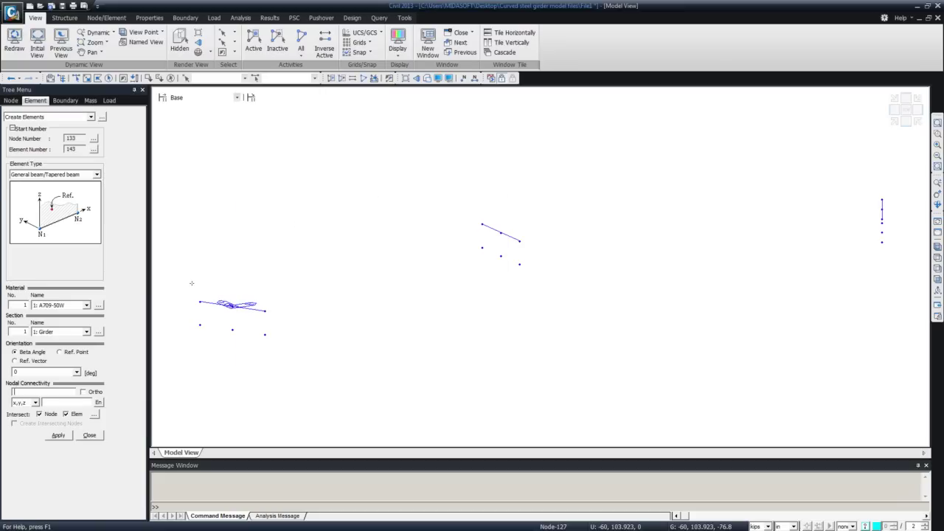
pyautogui.click(86, 331)
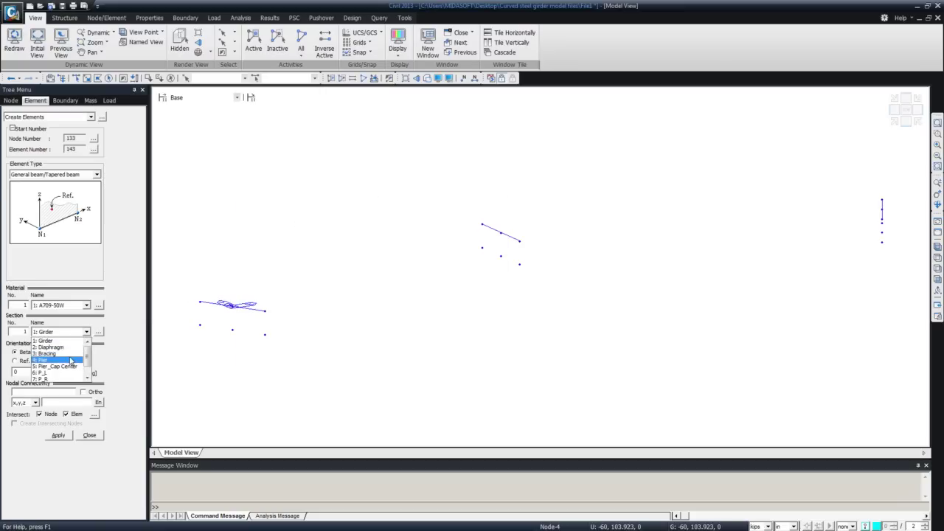
pyautogui.click(55, 354)
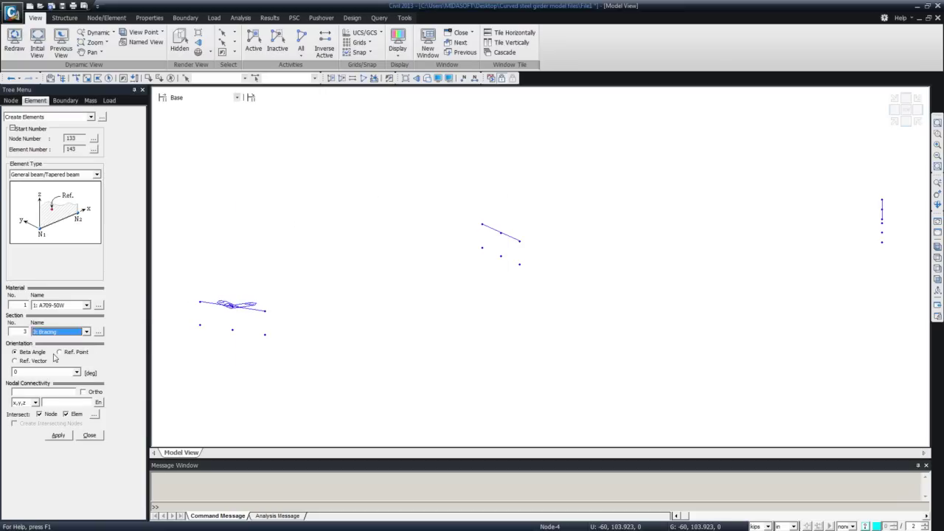
pyautogui.click(86, 305)
pyautogui.click(86, 307)
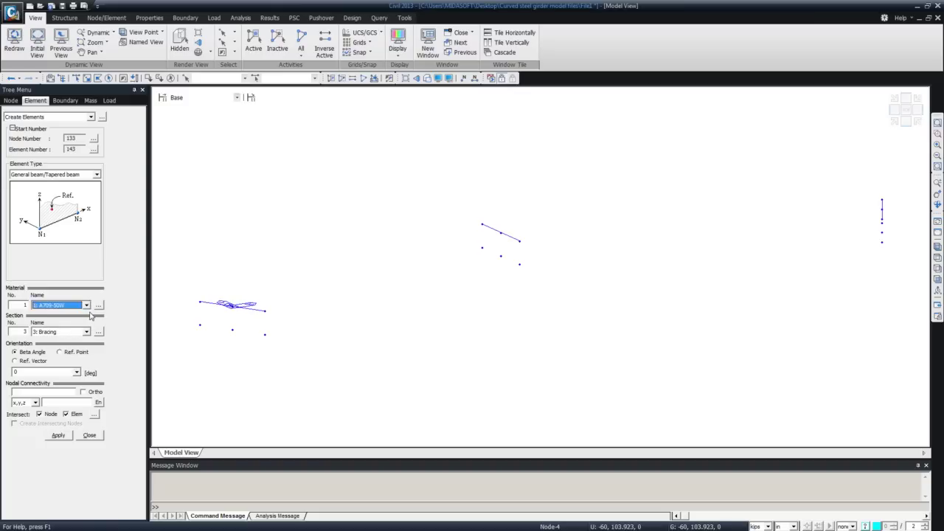
pyautogui.click(49, 392)
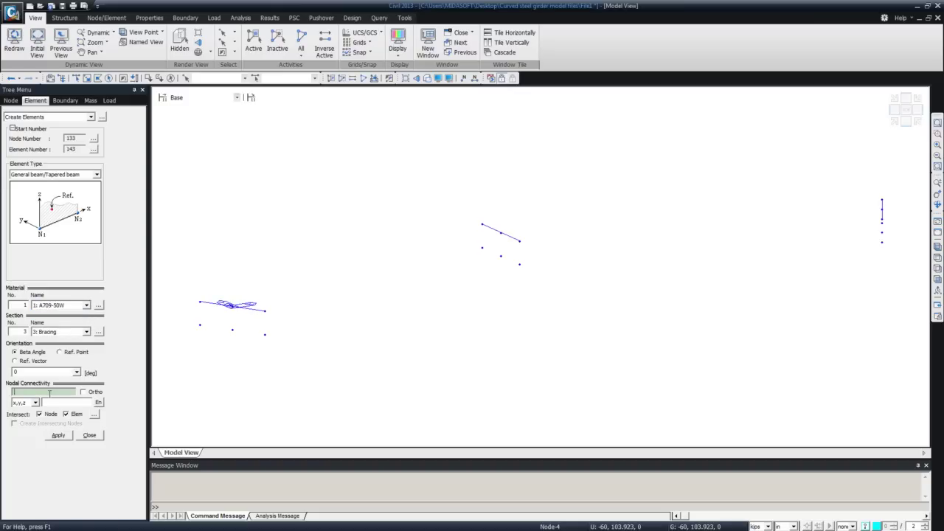
pyautogui.click(265, 335)
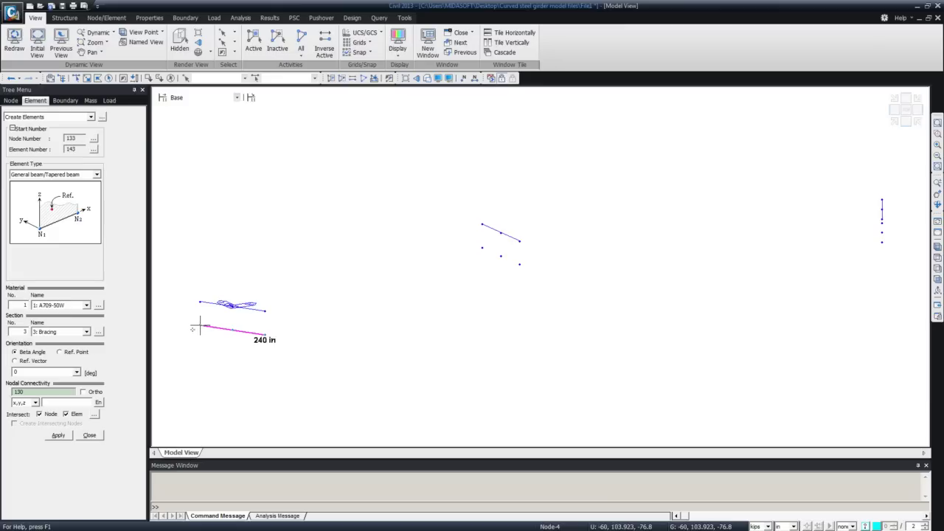
pyautogui.click(199, 324)
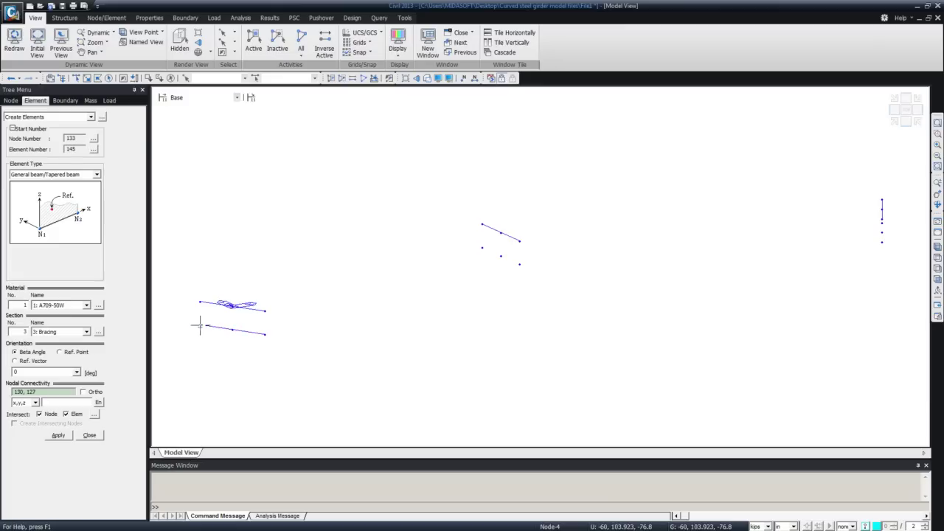
# - Turn on hidden-surface rendering and examine the support diaphragm and the lower brace at the origin end up close
pyautogui.click(179, 40)
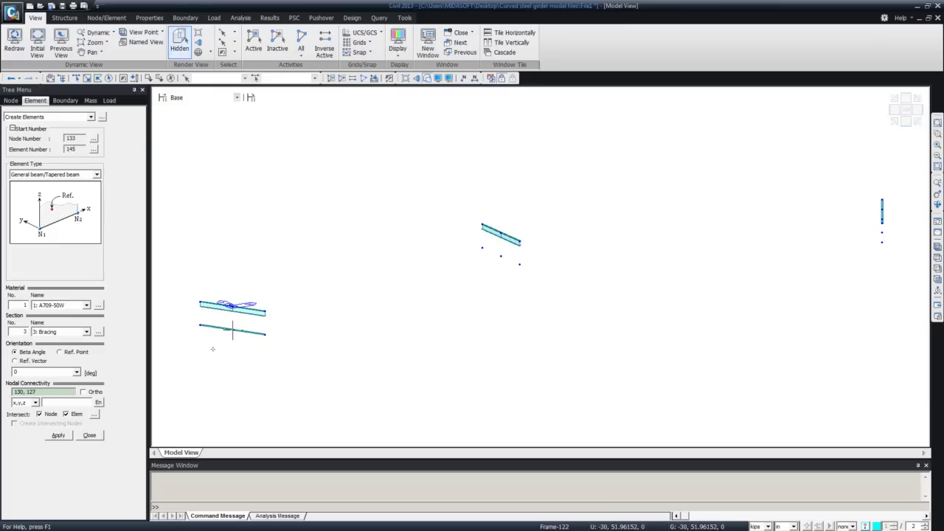
pyautogui.moveTo(233, 331); pyautogui.dragTo(305, 330, button='middle')
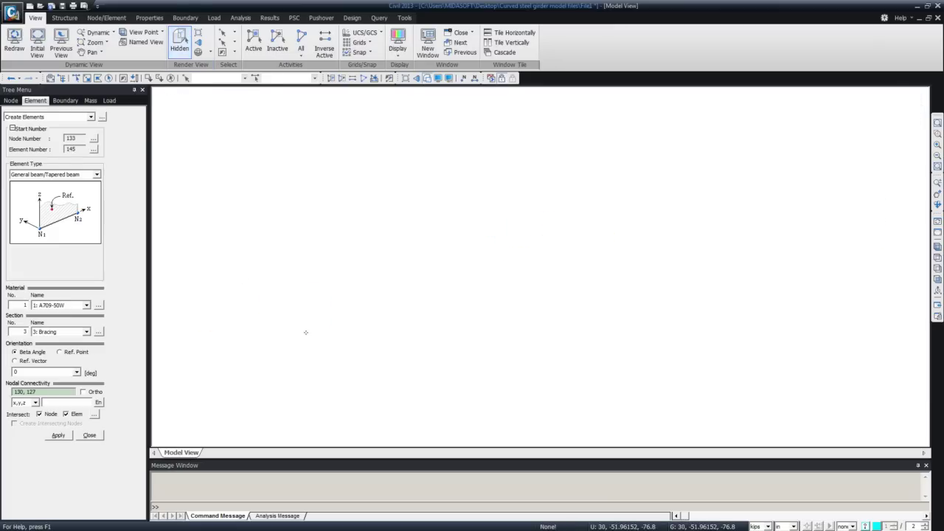
pyautogui.click(937, 249)
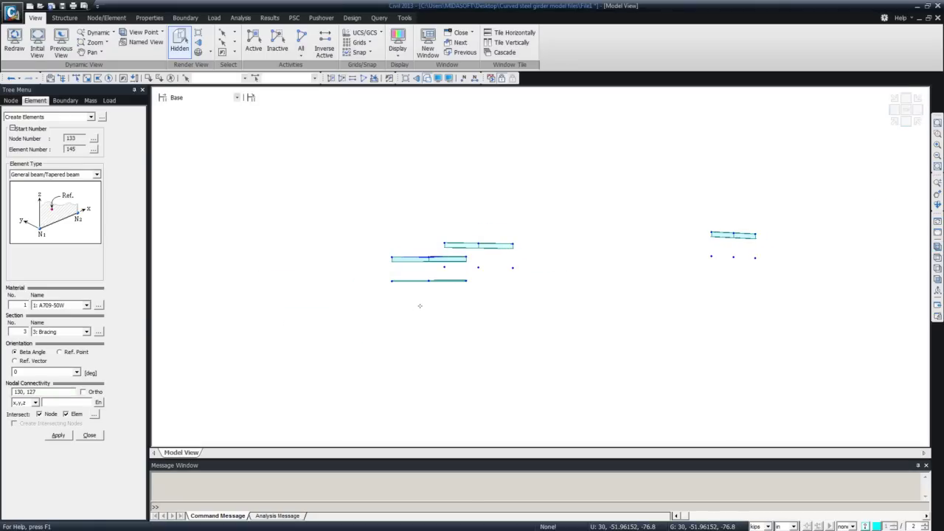
pyautogui.moveTo(420, 305); pyautogui.dragTo(400, 350, button='middle')
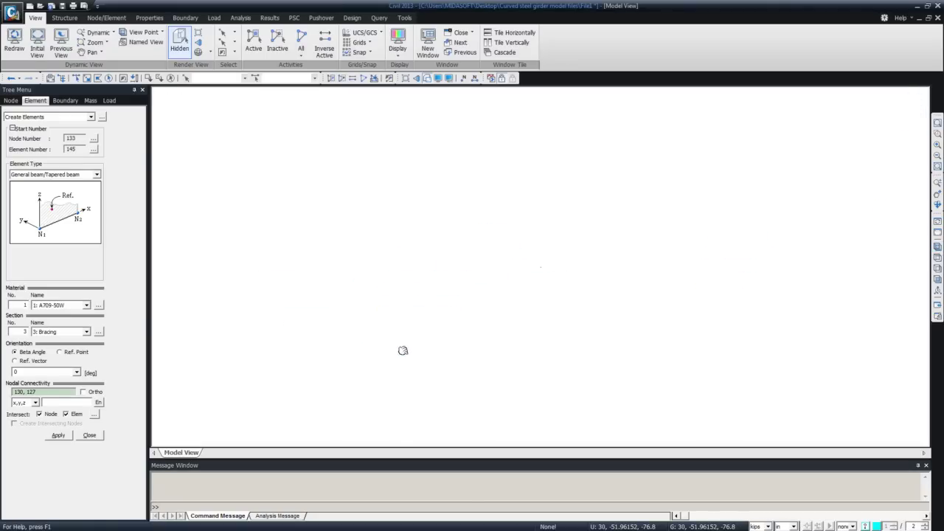
pyautogui.click(936, 244)
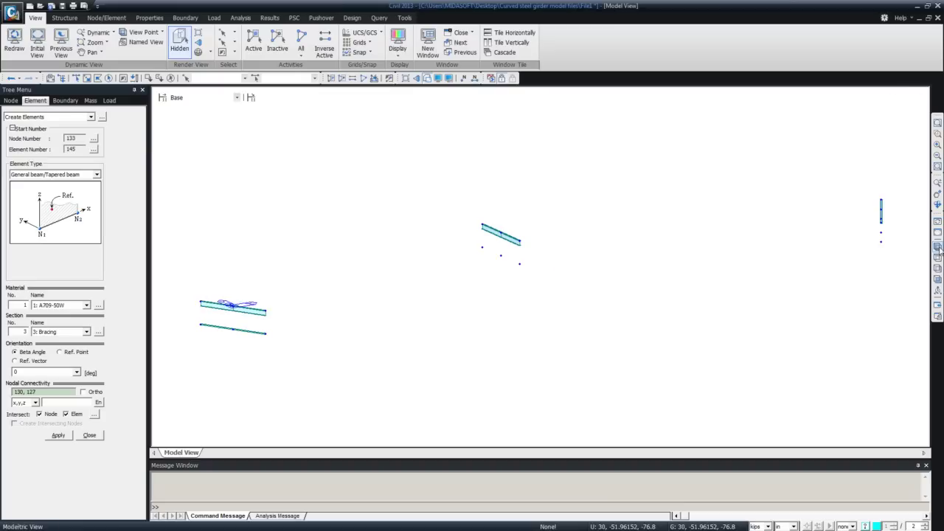
pyautogui.click(937, 145)
pyautogui.moveTo(487, 250); pyautogui.dragTo(451, 309, button='middle')
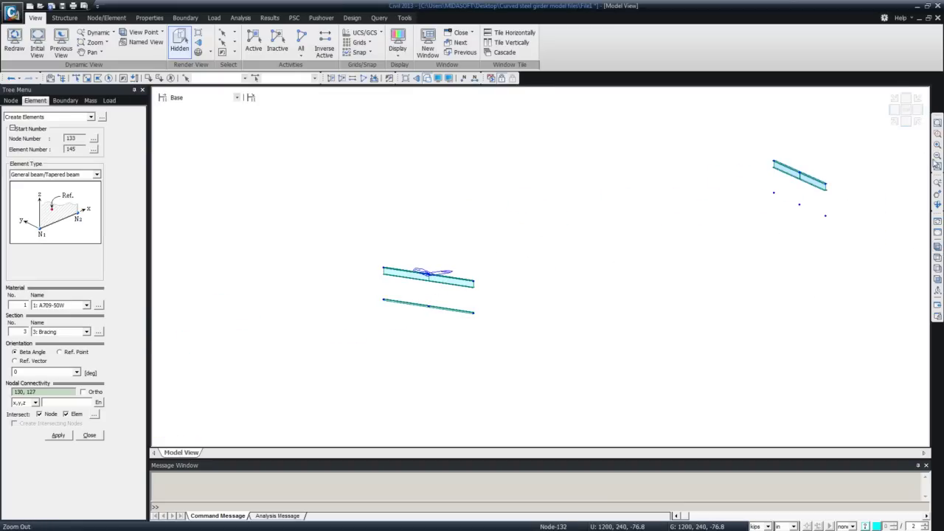
pyautogui.click(937, 146)
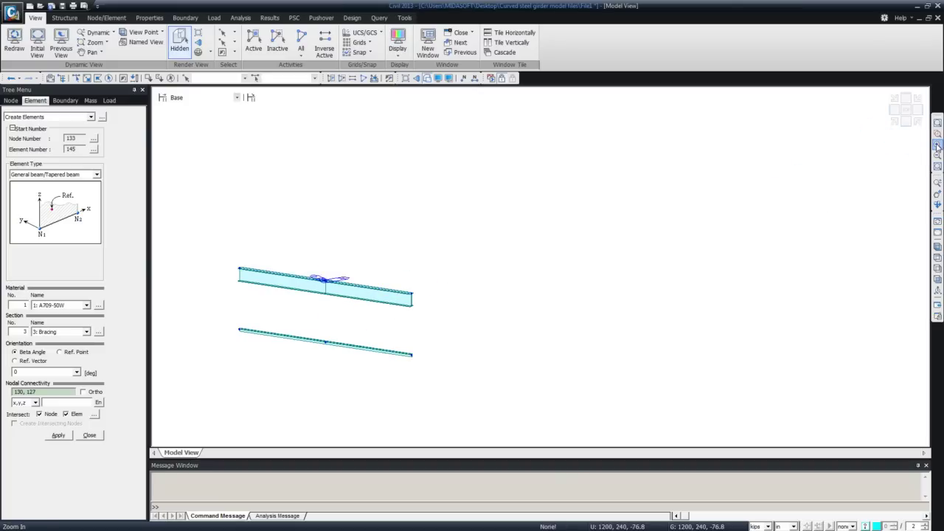
pyautogui.click(937, 146)
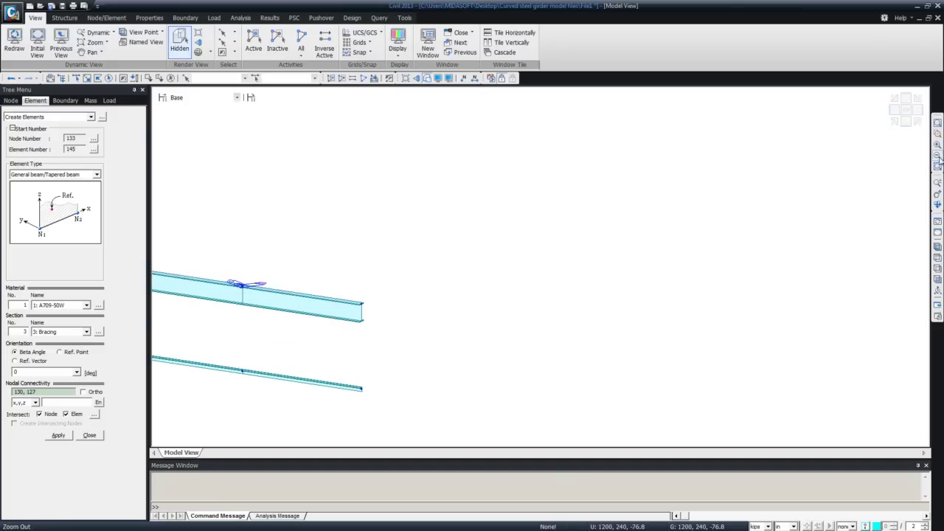
pyautogui.click(937, 146)
pyautogui.moveTo(764, 194); pyautogui.dragTo(846, 154, button='middle')
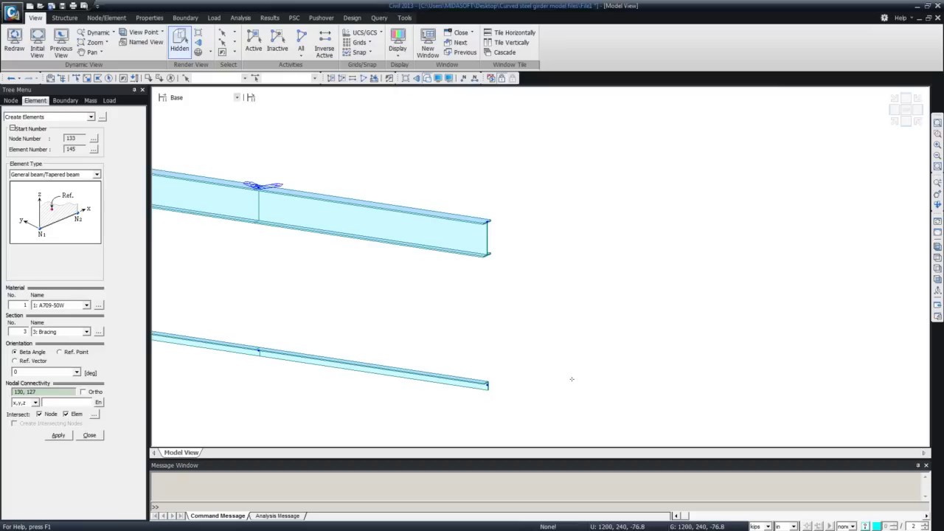
# - Create lower braces between the inner and outer copied nodes at the middle support and at the far-end support
pyautogui.click(937, 246)
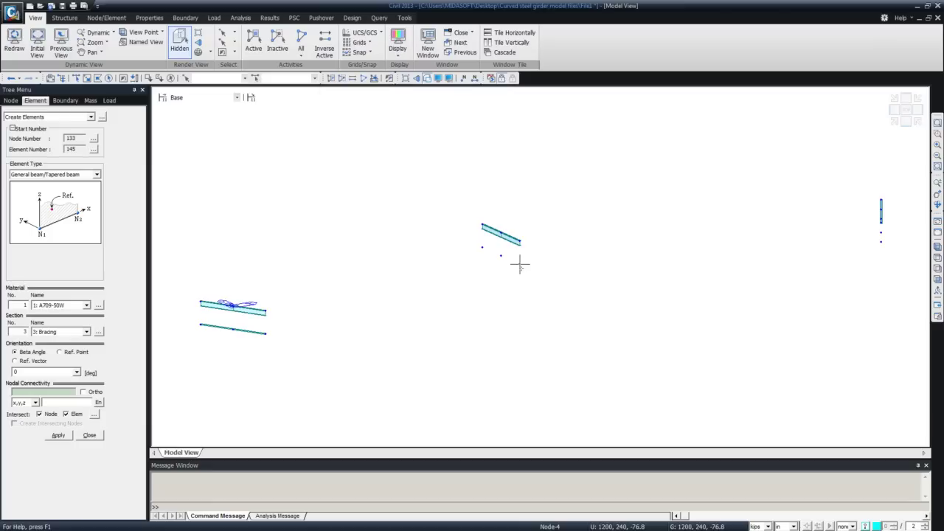
pyautogui.click(520, 264)
pyautogui.click(481, 247)
pyautogui.click(937, 251)
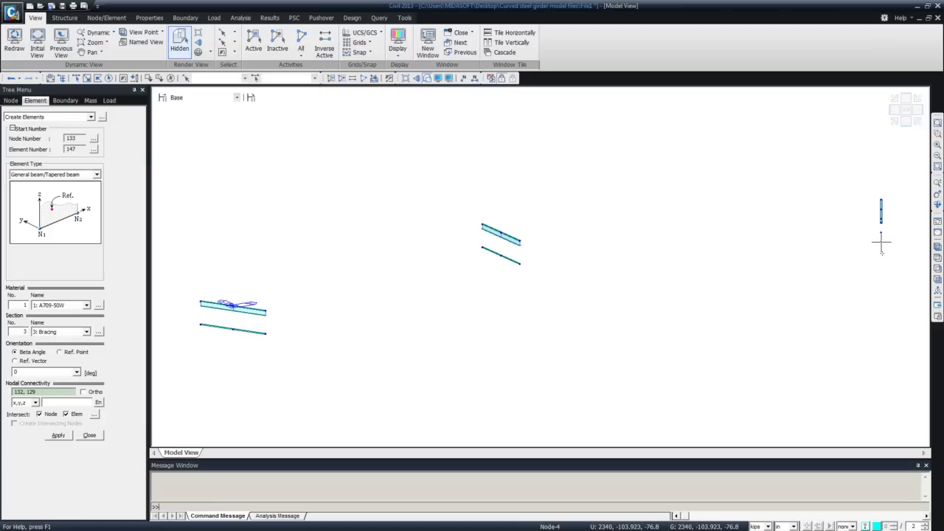
pyautogui.click(812, 228)
pyautogui.click(782, 215)
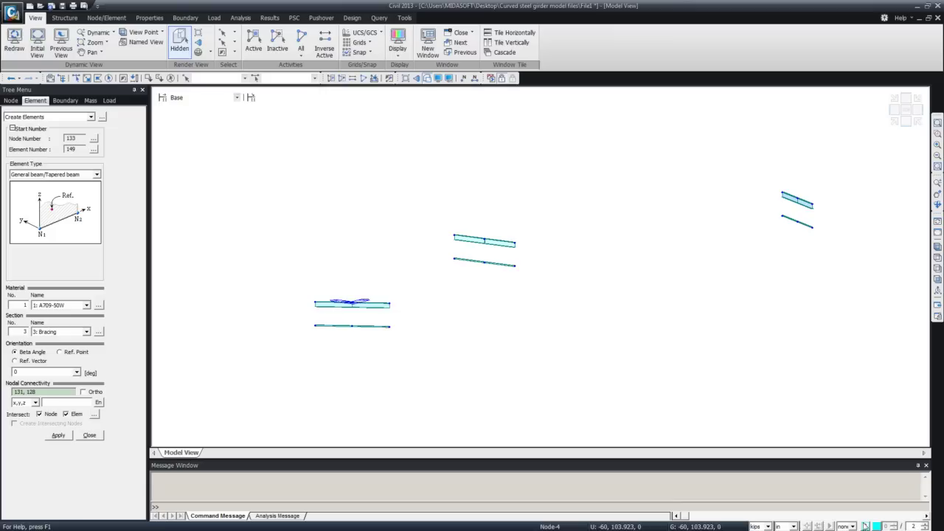
# - Set the element type to Truss and create a diagonal from the outer diaphragm end to the lower brace's outer half midpoint at the origin-end support
pyautogui.click(75, 176)
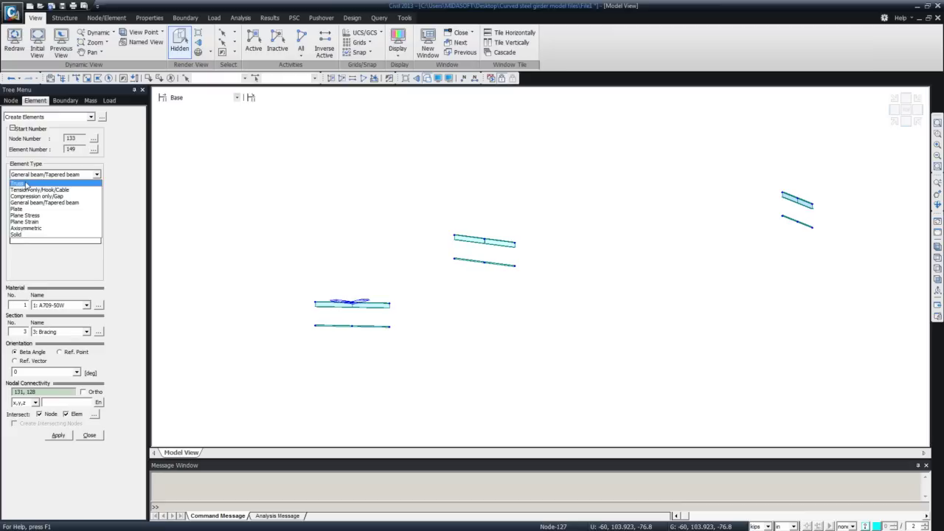
pyautogui.click(27, 187)
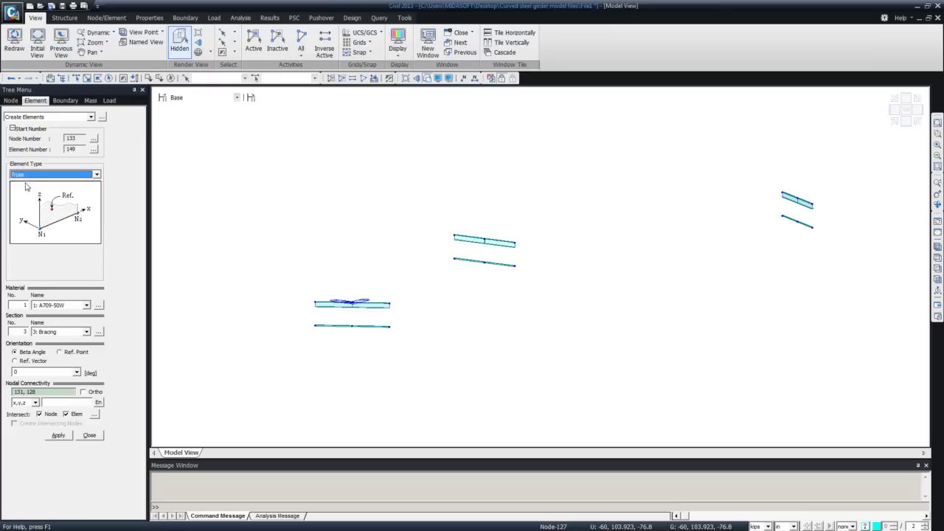
pyautogui.click(43, 393)
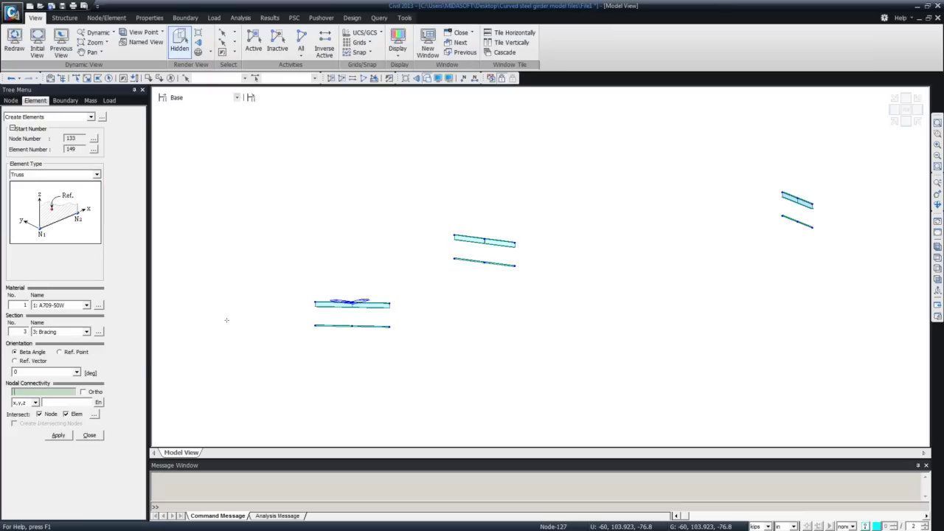
pyautogui.click(314, 302)
pyautogui.click(334, 327)
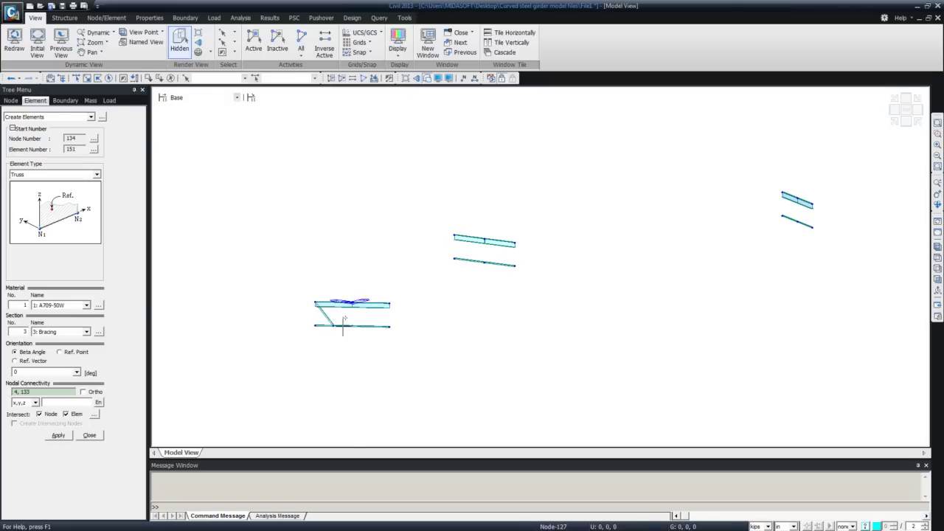
# - Create the remaining three truss diagonals at the origin-end support through the diaphragm's centre node, completing a W pattern up to the inner girder
pyautogui.click(937, 246)
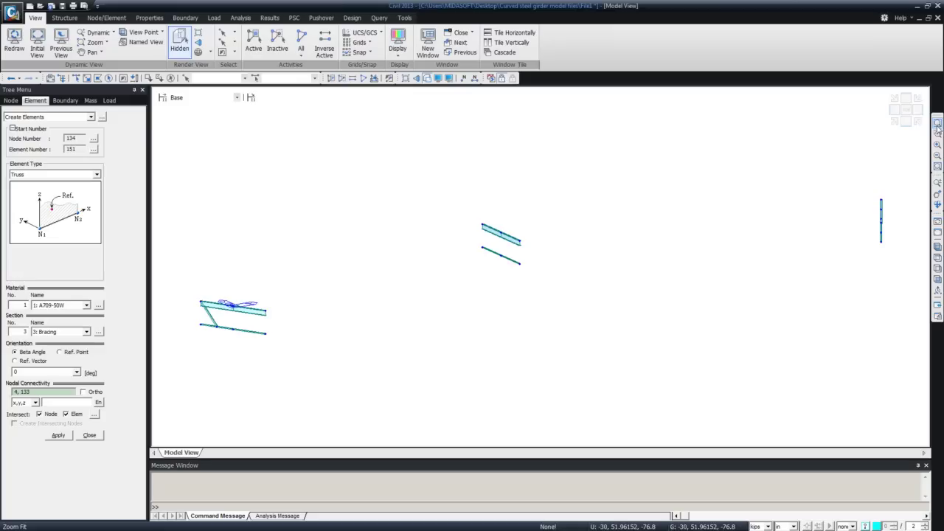
pyautogui.click(937, 122)
pyautogui.moveTo(197, 274); pyautogui.dragTo(314, 408)
pyautogui.click(457, 225)
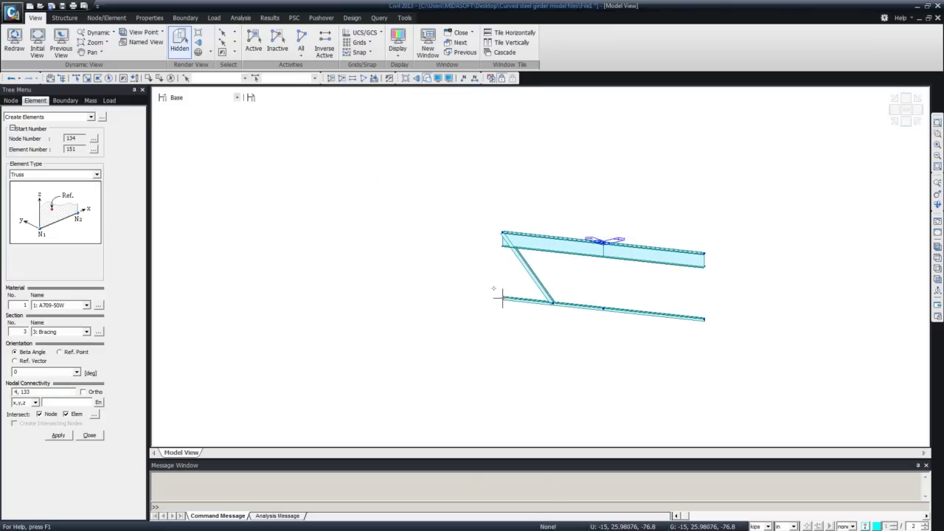
pyautogui.click(552, 303)
pyautogui.click(603, 240)
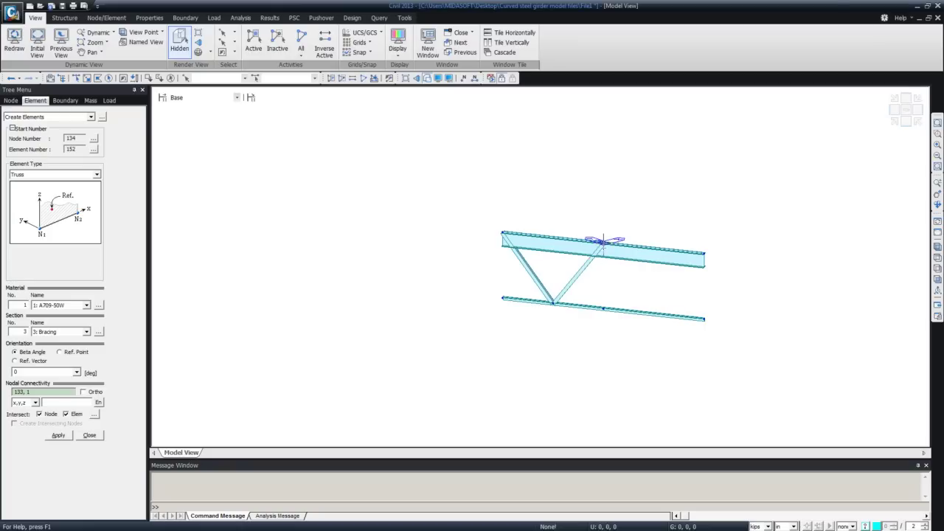
pyautogui.click(653, 314)
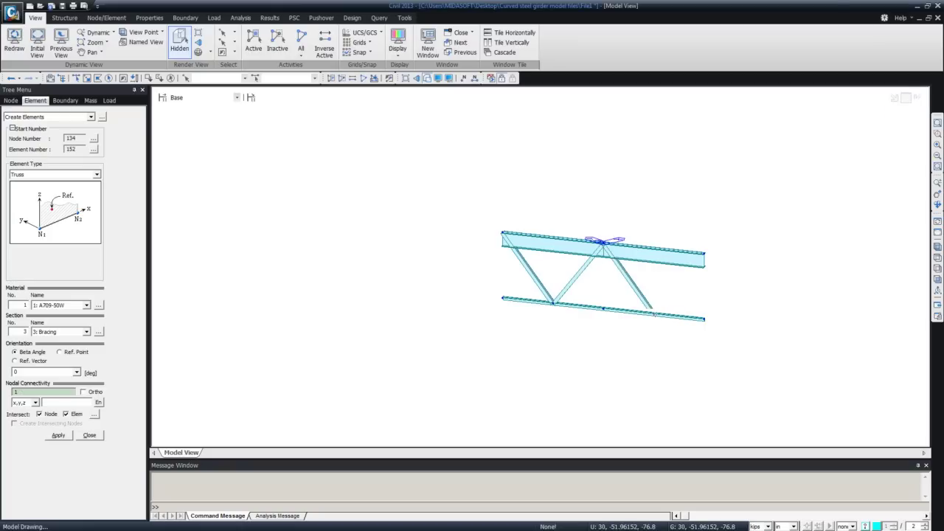
pyautogui.click(703, 253)
# - Create four truss diagonals in a W pattern between the diaphragm nodes and the lower brace's half midpoints at the middle support
pyautogui.moveTo(703, 284); pyautogui.dragTo(566, 354, button='middle')
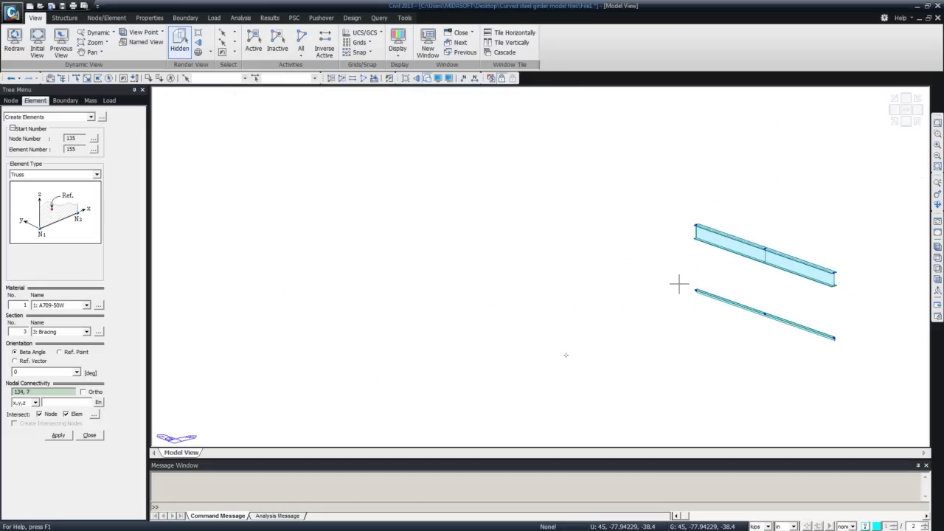
pyautogui.click(695, 225)
pyautogui.click(729, 300)
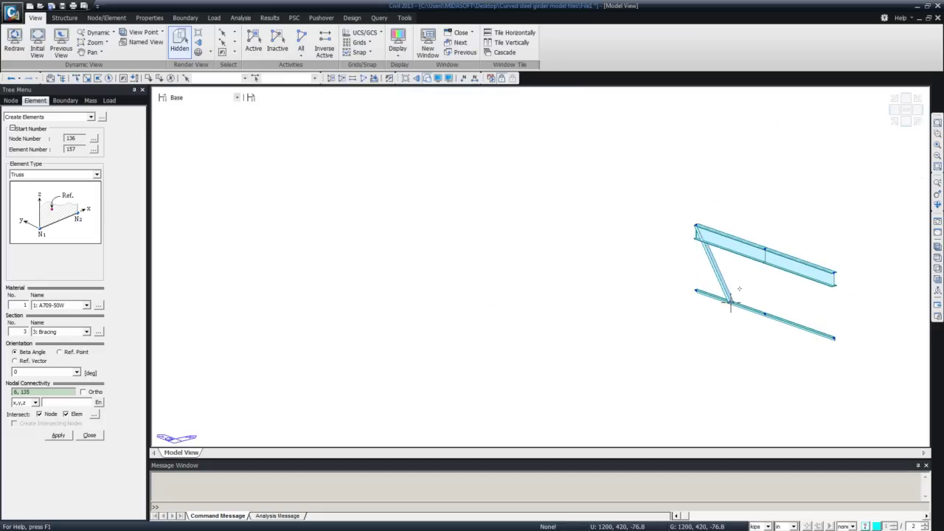
pyautogui.click(764, 250)
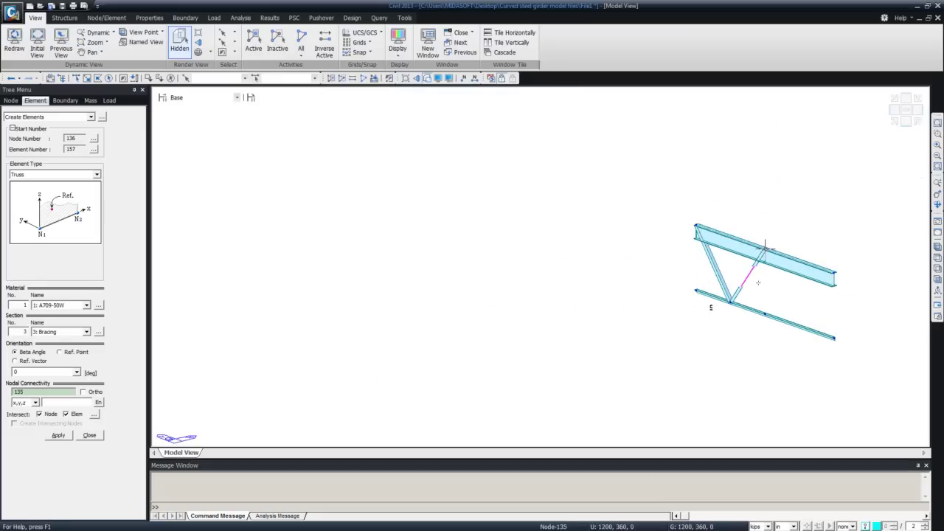
pyautogui.click(799, 324)
pyautogui.click(833, 273)
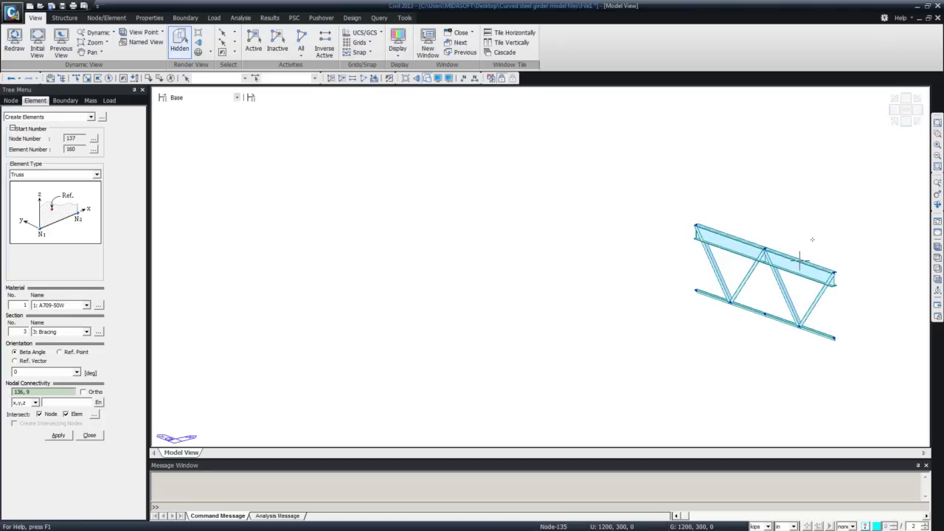
# - Create four truss diagonals in a W pattern between the diaphragm nodes and the lower brace's half midpoints at the far-end support
pyautogui.moveTo(833, 273); pyautogui.dragTo(522, 147, button='middle')
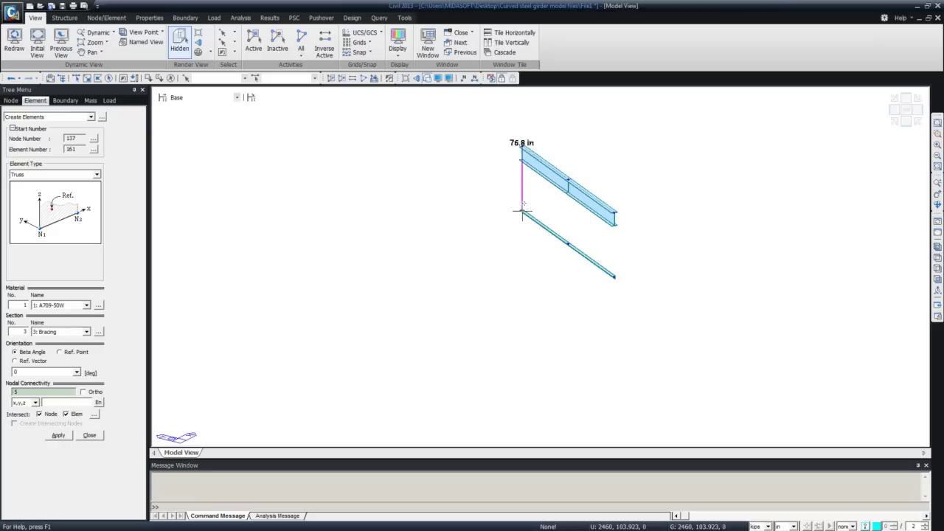
pyautogui.click(522, 147)
pyautogui.click(544, 227)
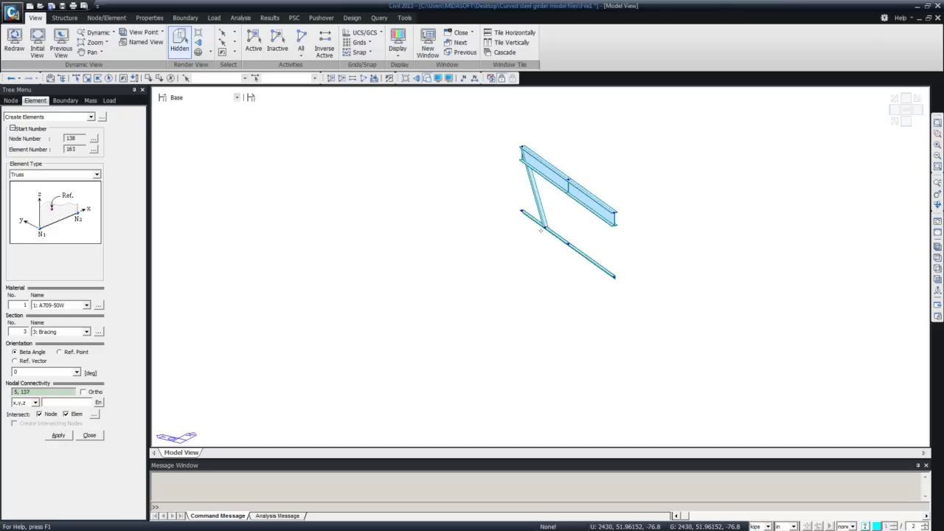
pyautogui.click(568, 181)
pyautogui.click(589, 260)
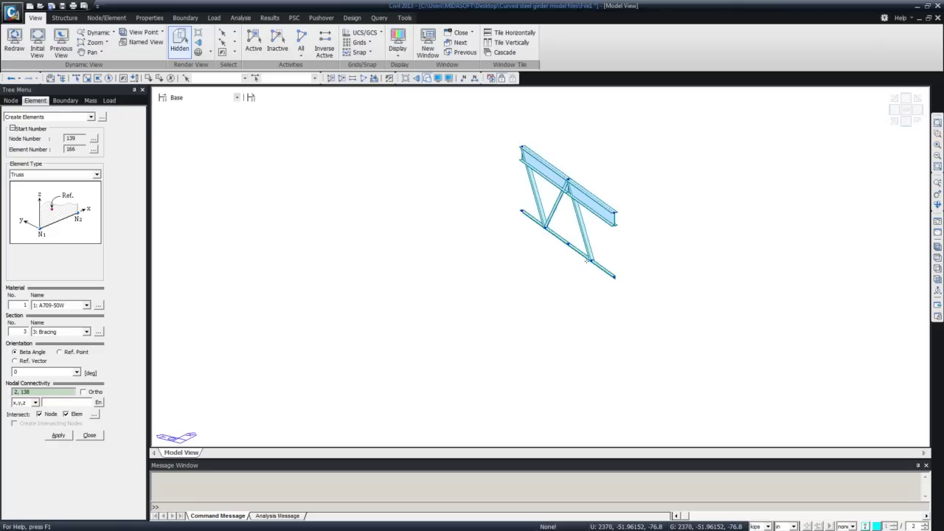
pyautogui.click(614, 213)
pyautogui.scroll(-2, 881, 244)
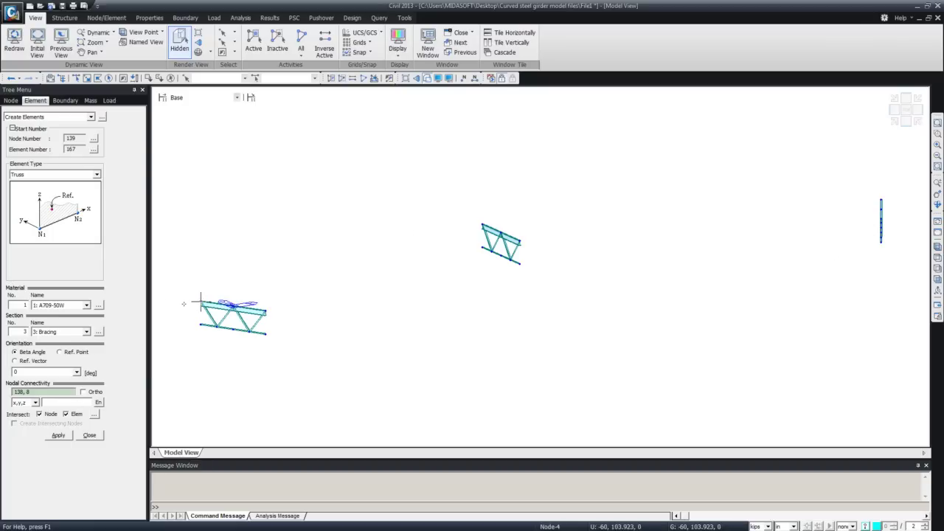
# - Set up the addition of rigid links with the Rigid Body type, constraining all six degrees of freedom
pyautogui.moveTo(209, 326)
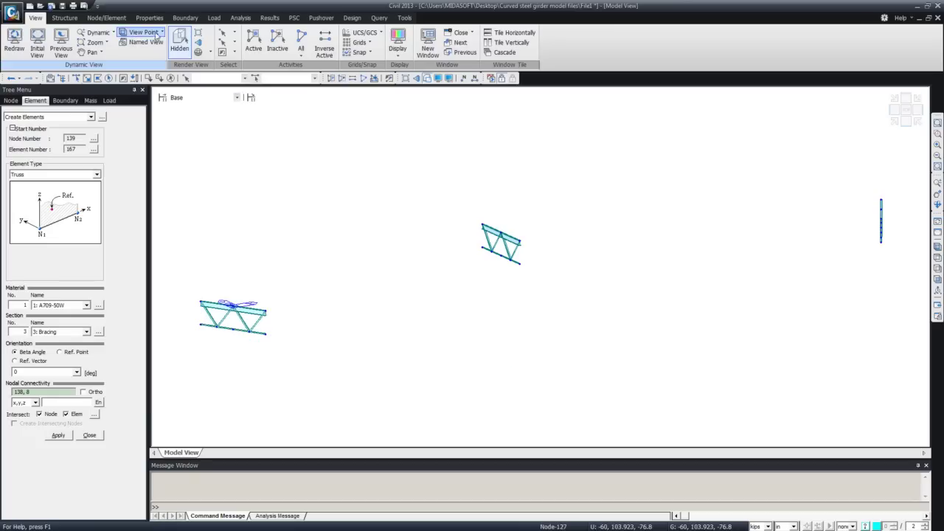
pyautogui.click(181, 21)
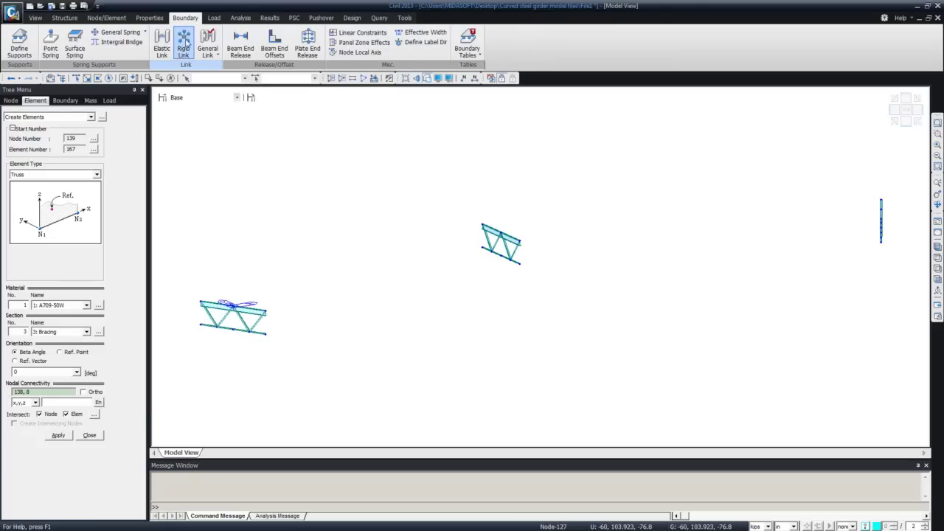
pyautogui.click(183, 46)
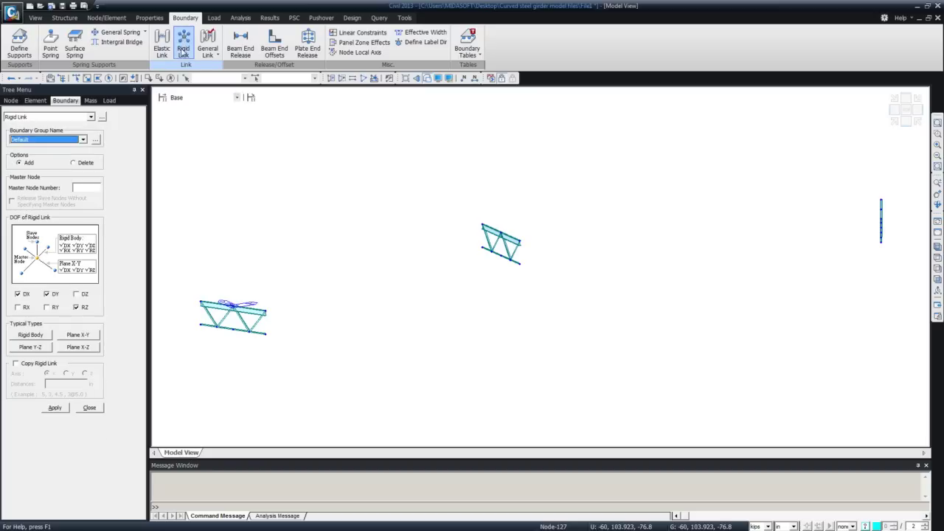
pyautogui.click(30, 336)
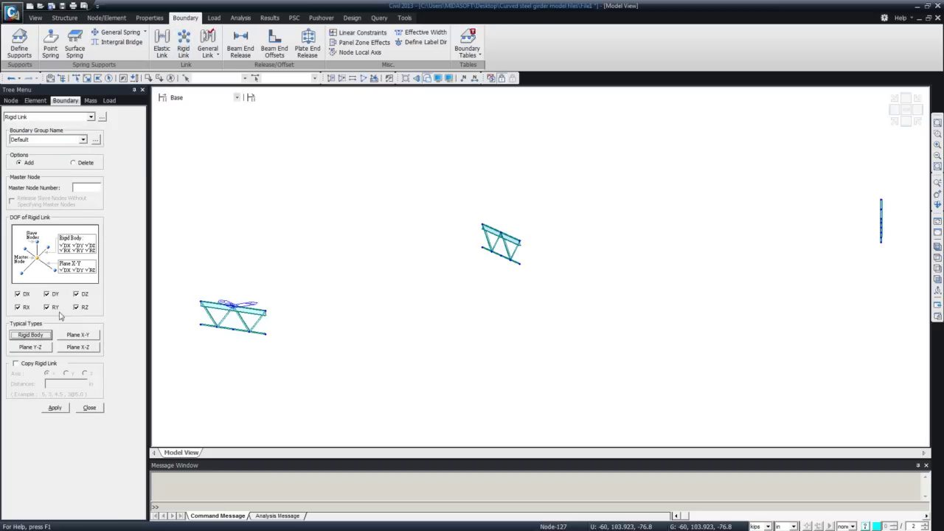
# - Create a rigid link at the origin-end support with lower brace node 127 as master and outer diaphragm node 4 as slave
pyautogui.moveTo(274, 305); pyautogui.dragTo(403, 295, button='middle')
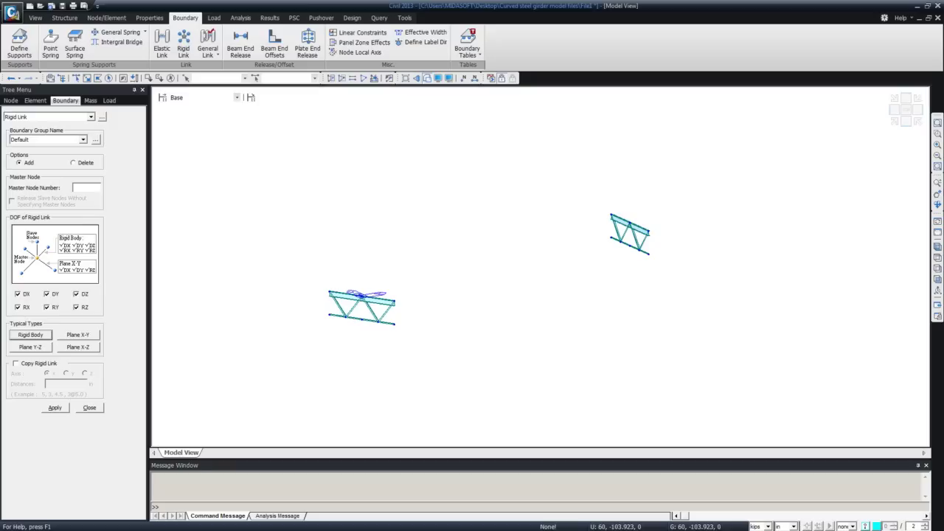
pyautogui.click(936, 145)
pyautogui.moveTo(302, 264); pyautogui.dragTo(401, 376)
pyautogui.moveTo(501, 282); pyautogui.dragTo(448, 316, button='middle')
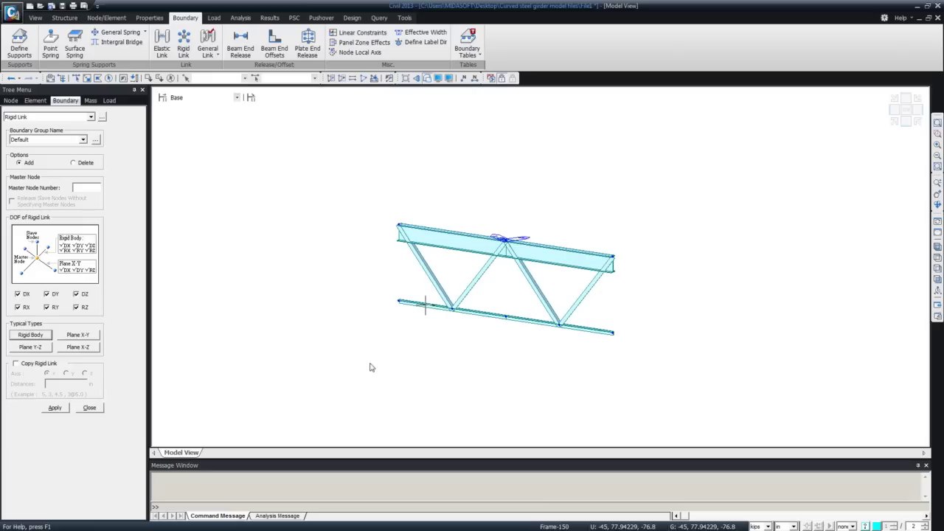
pyautogui.moveTo(389, 310); pyautogui.dragTo(377, 332, button='middle')
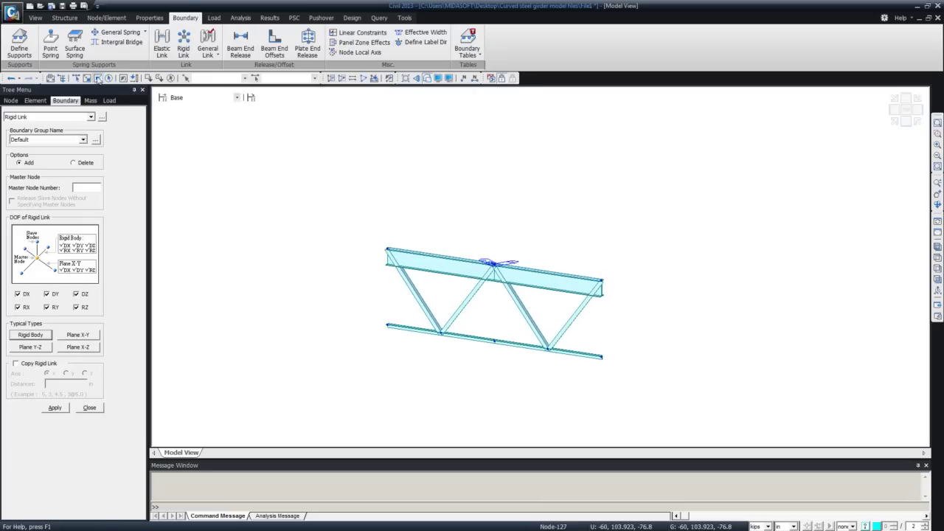
pyautogui.click(97, 78)
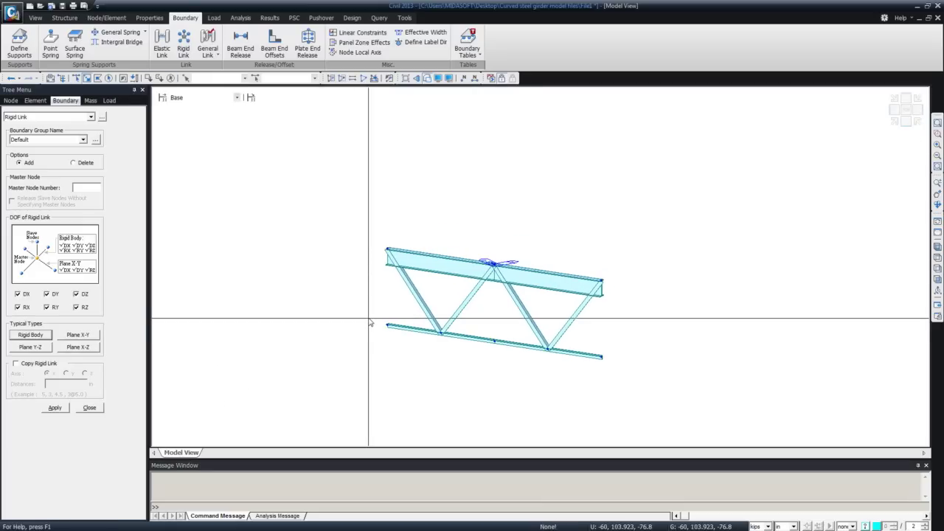
pyautogui.click(386, 249)
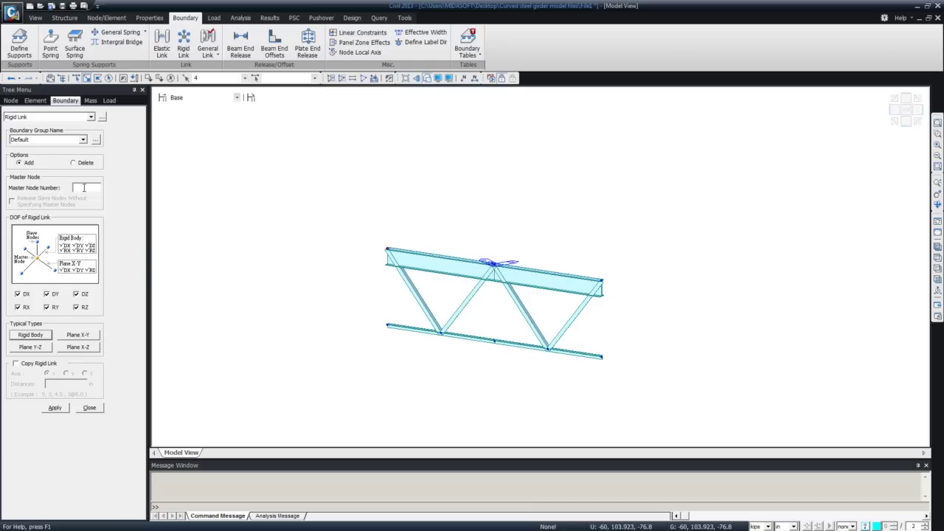
pyautogui.click(84, 187)
pyautogui.click(389, 325)
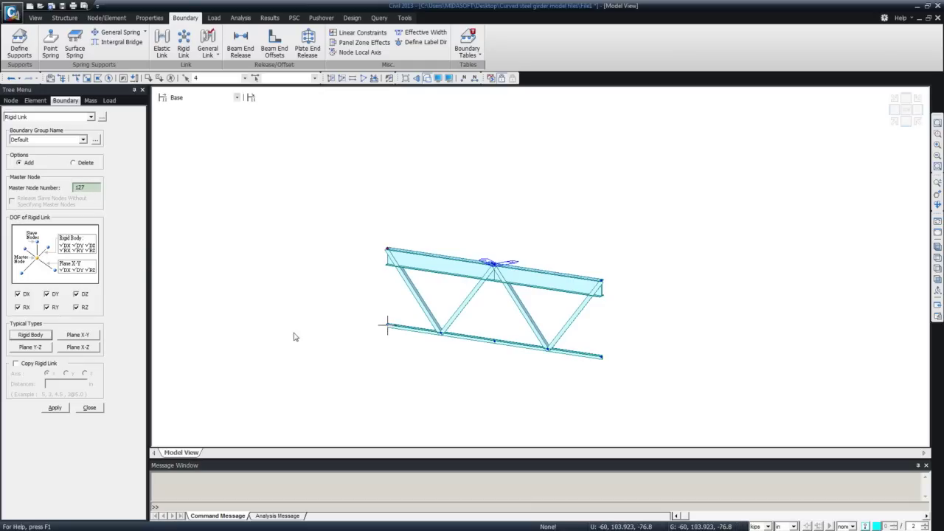
pyautogui.click(55, 408)
# - Create rigid links at the origin-end support's centre and inner girders, with master nodes 124 and 130 and slave nodes 1 and 7
pyautogui.moveTo(384, 327); pyautogui.dragTo(354, 293, button='middle')
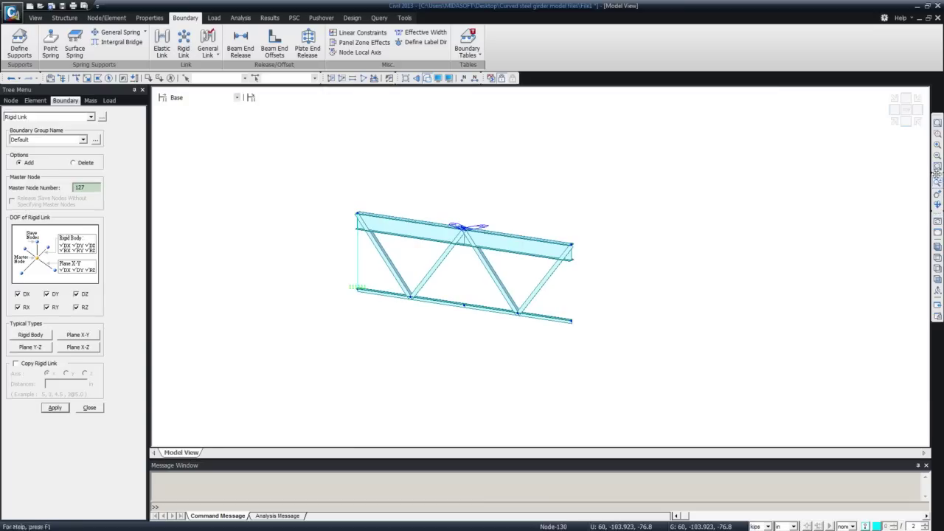
pyautogui.click(937, 123)
pyautogui.click(937, 134)
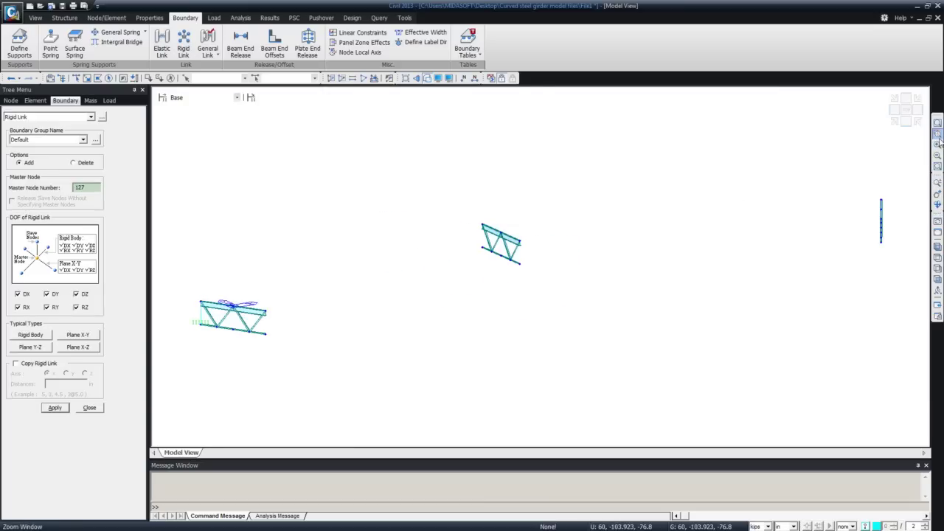
pyautogui.moveTo(190, 314); pyautogui.dragTo(241, 362)
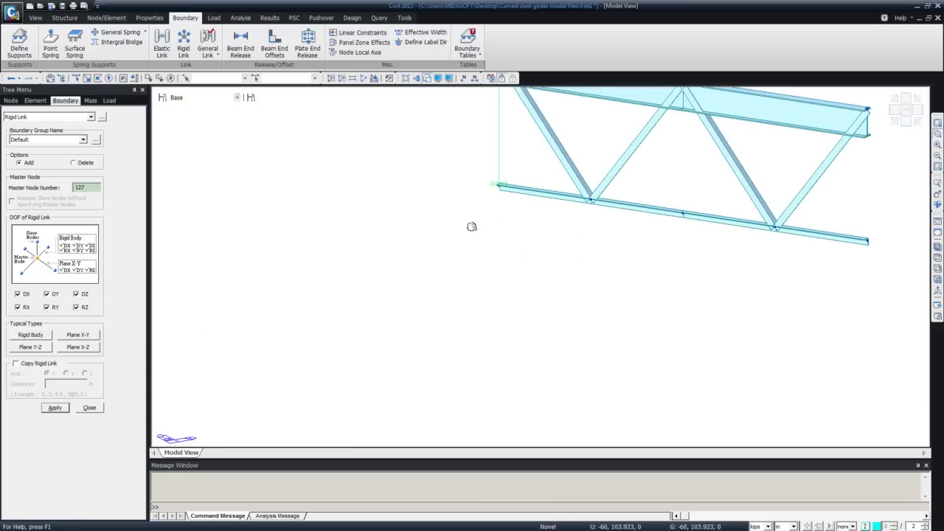
pyautogui.moveTo(472, 225); pyautogui.dragTo(483, 332, button='middle')
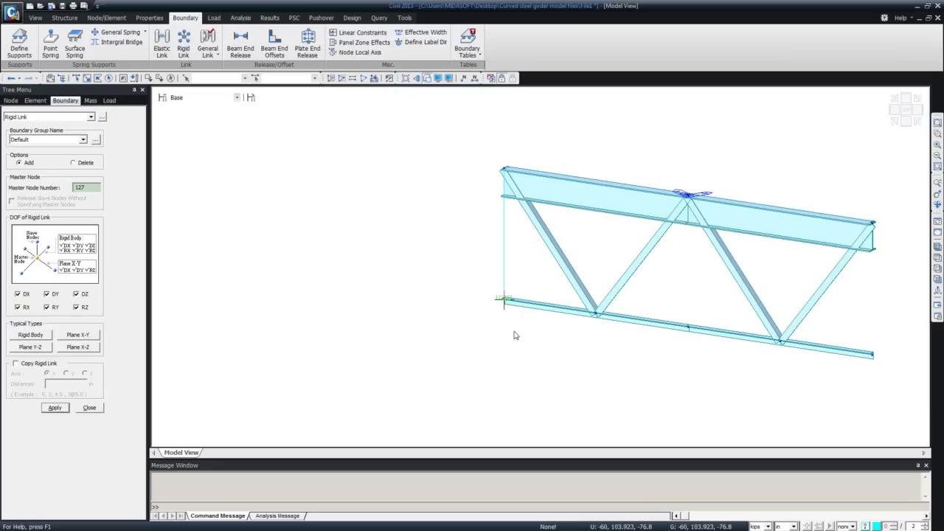
pyautogui.moveTo(553, 295); pyautogui.dragTo(424, 288, button='middle')
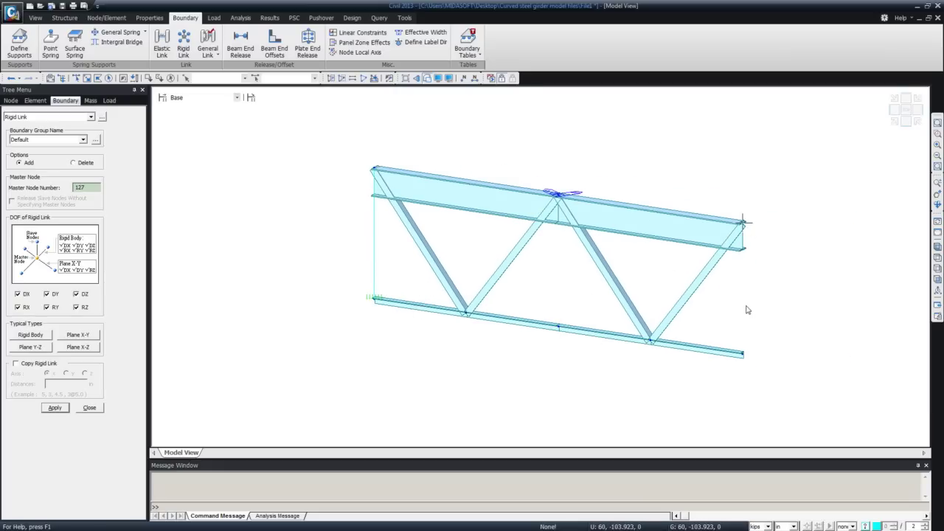
pyautogui.click(86, 78)
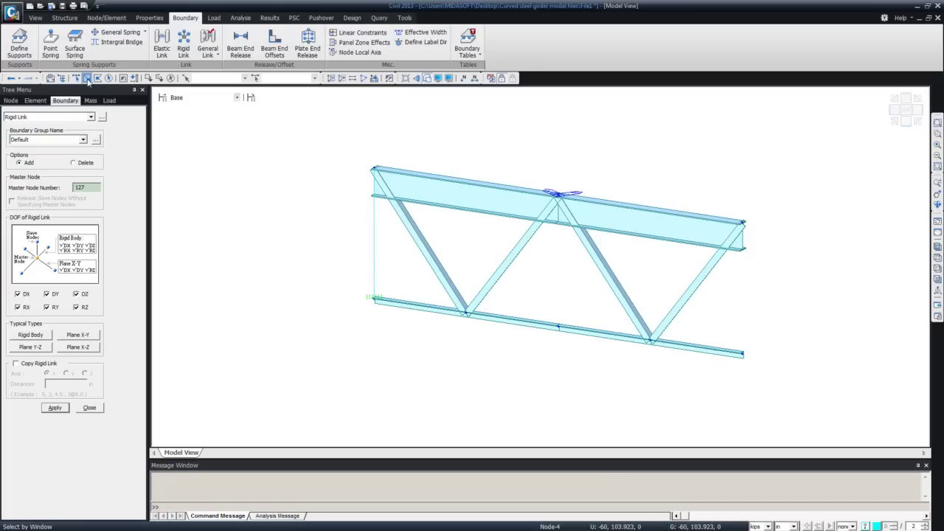
pyautogui.click(527, 188)
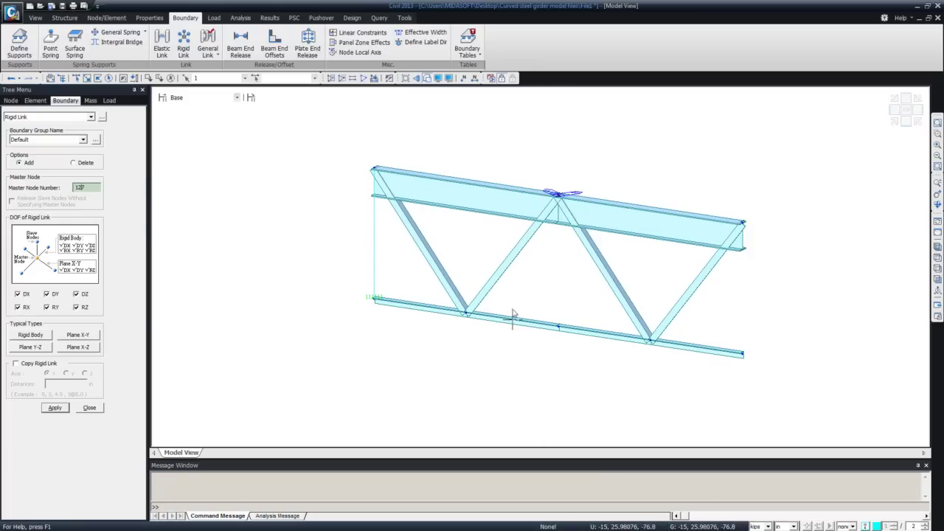
pyautogui.click(53, 407)
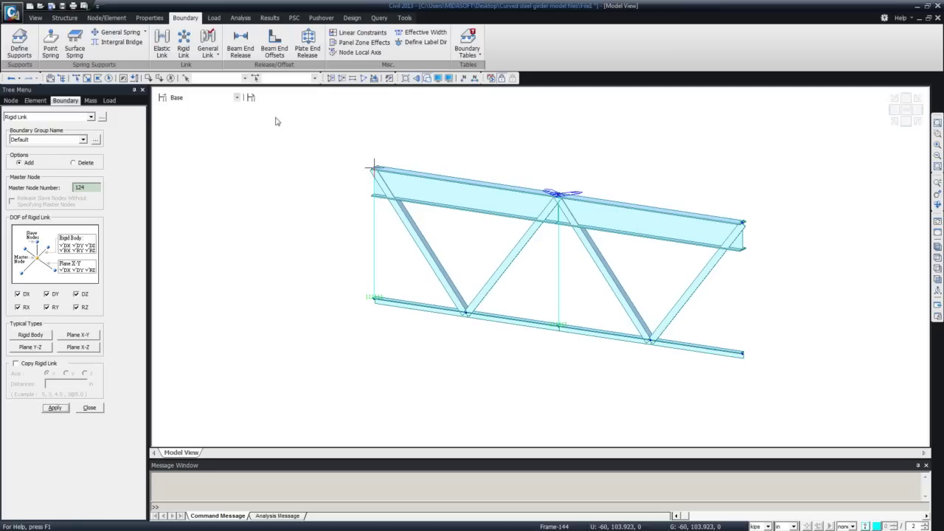
pyautogui.click(108, 78)
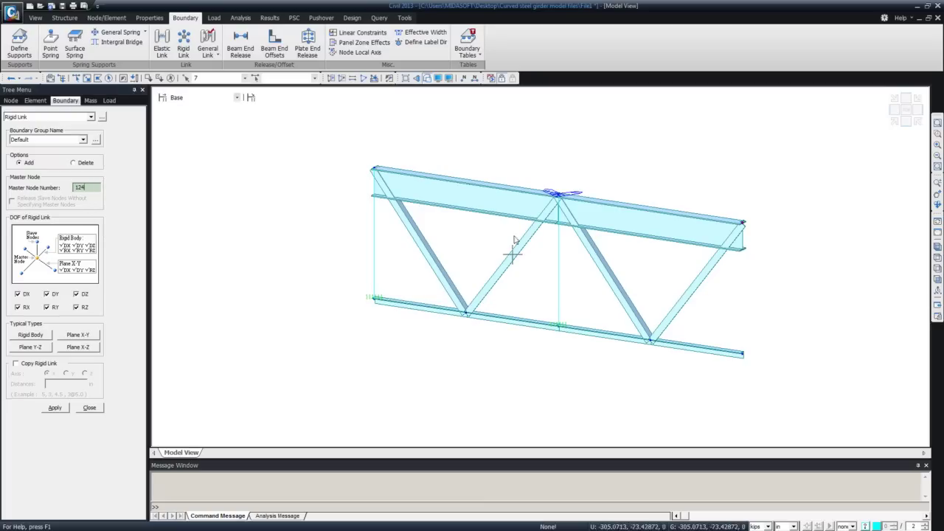
pyautogui.click(59, 409)
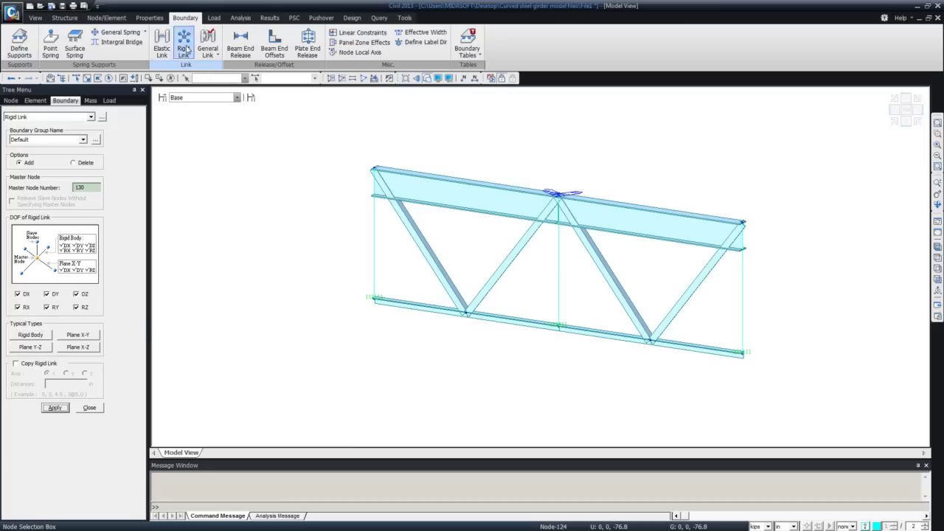
# - Try a Rigid-type elastic link between lower brace node 130 and the inner diaphragm node above it at the origin-end support
pyautogui.click(161, 46)
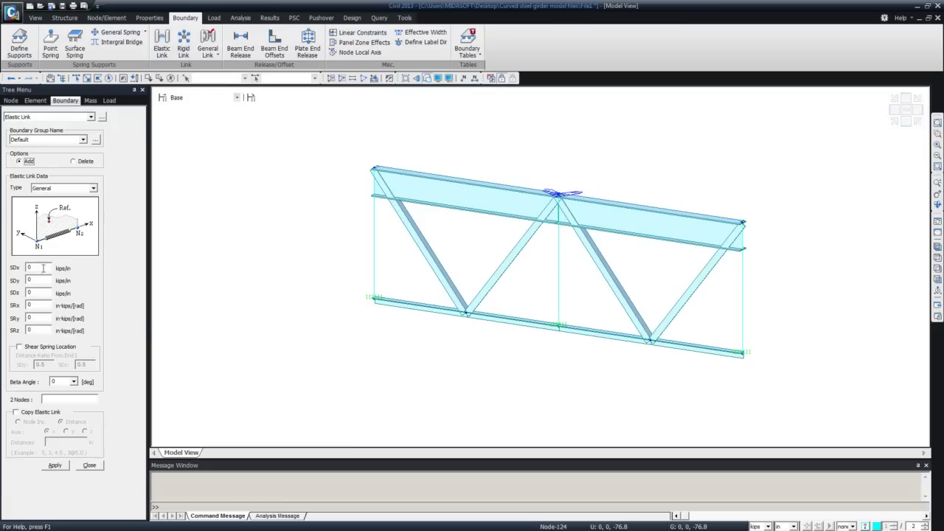
pyautogui.click(57, 188)
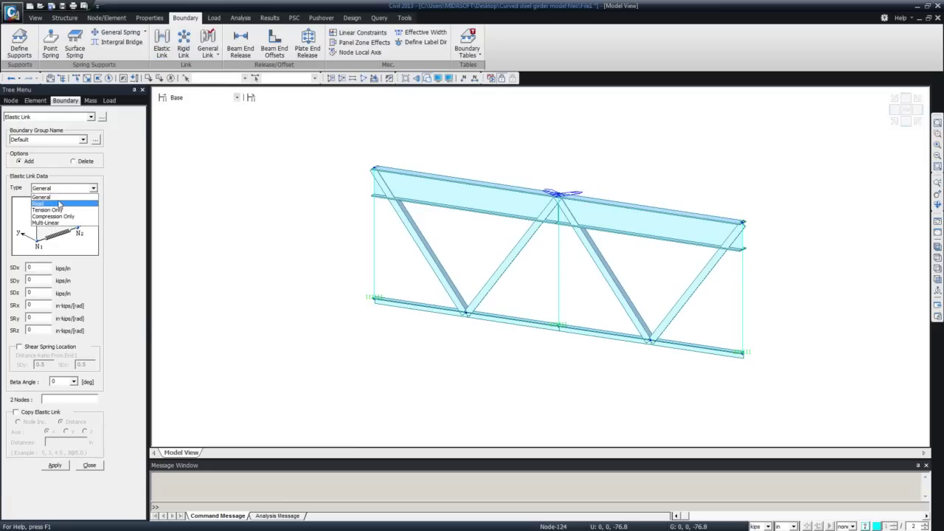
pyautogui.click(44, 203)
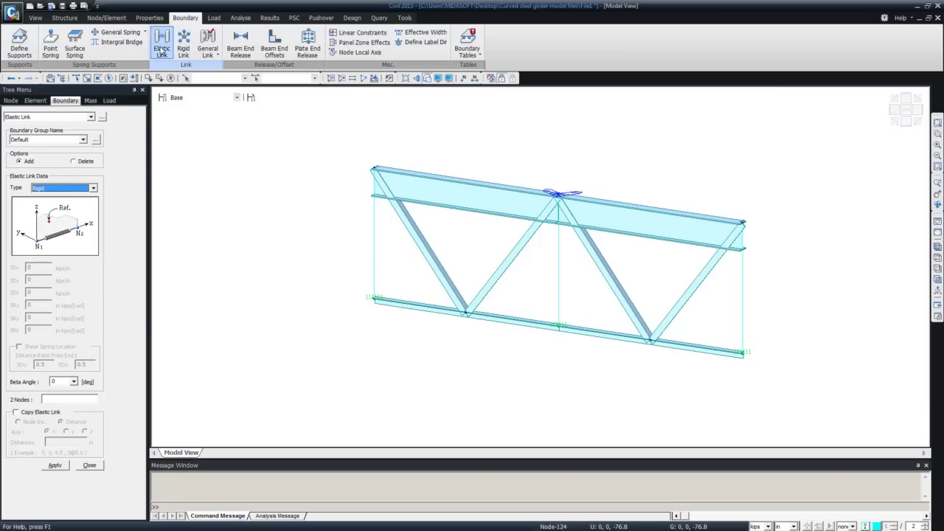
pyautogui.click(94, 188)
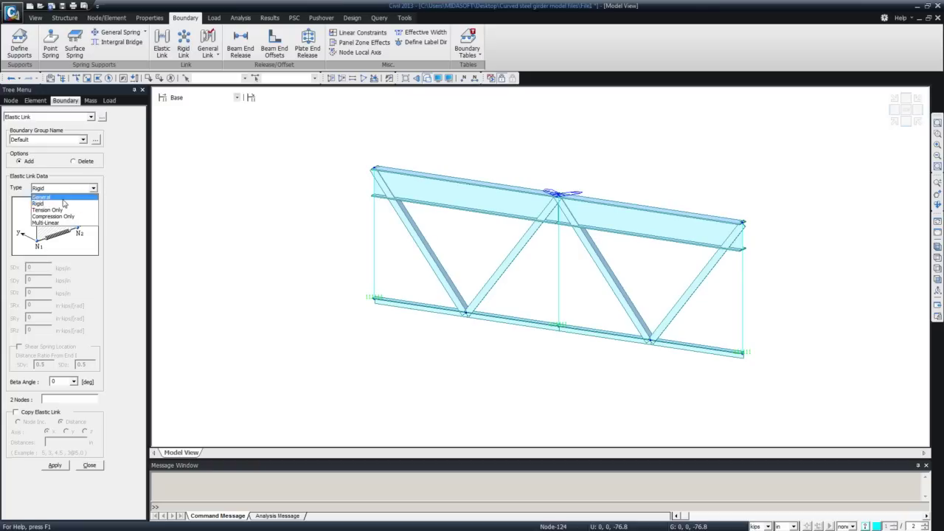
pyautogui.click(64, 204)
pyautogui.scroll(-1, 74, 193)
pyautogui.click(71, 193)
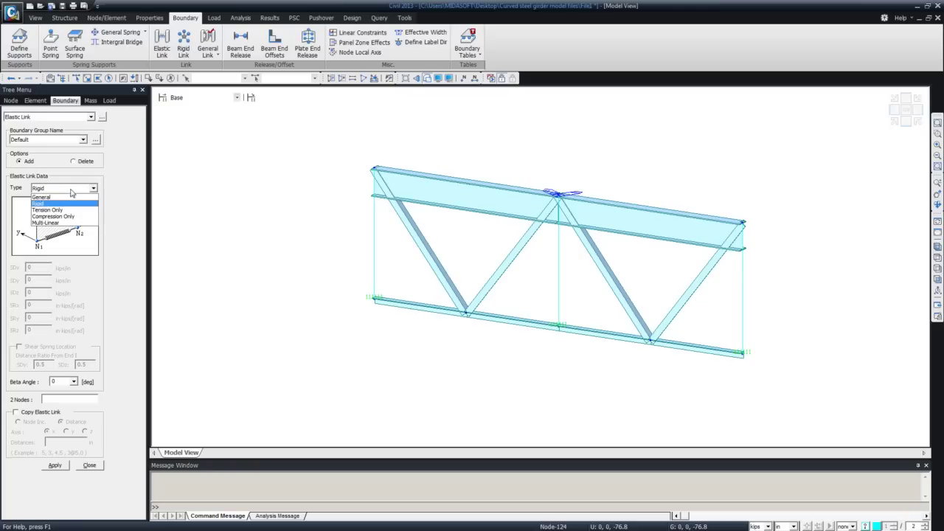
pyautogui.click(94, 203)
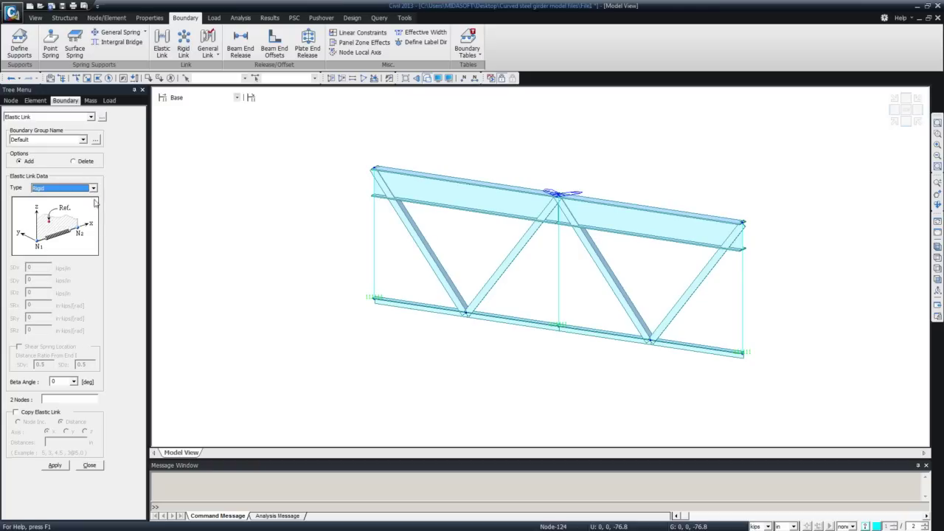
pyautogui.click(86, 398)
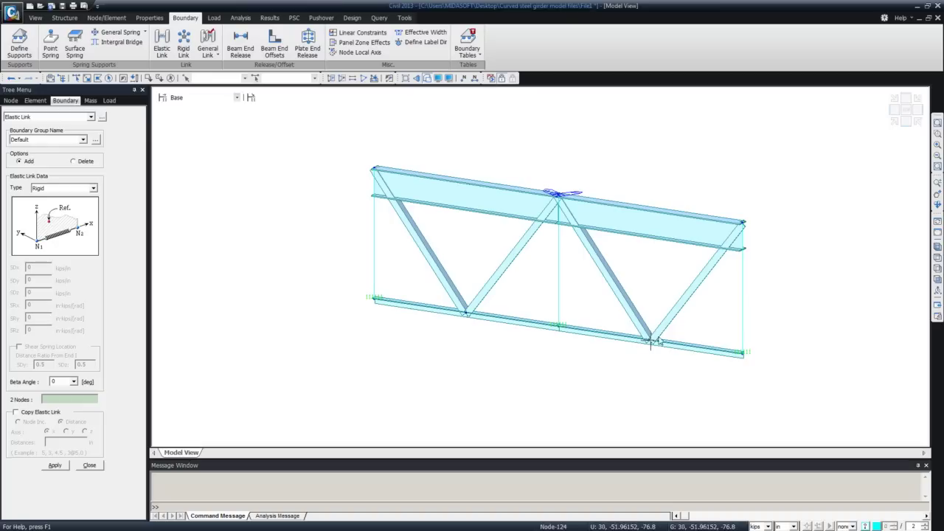
pyautogui.click(742, 355)
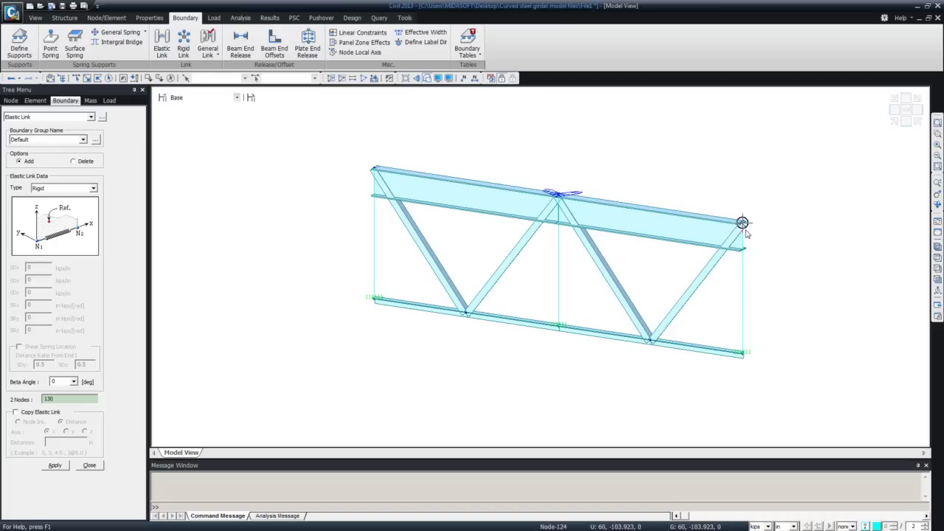
pyautogui.click(742, 224)
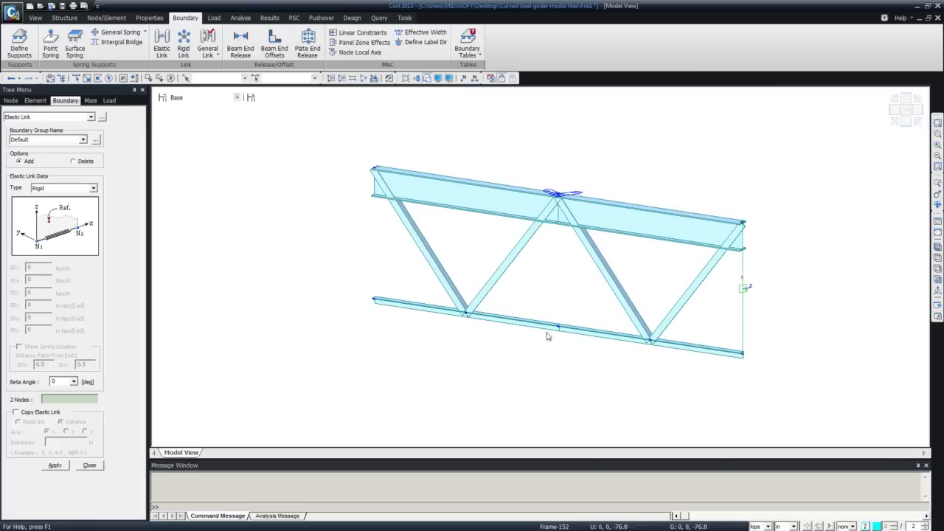
pyautogui.click(89, 464)
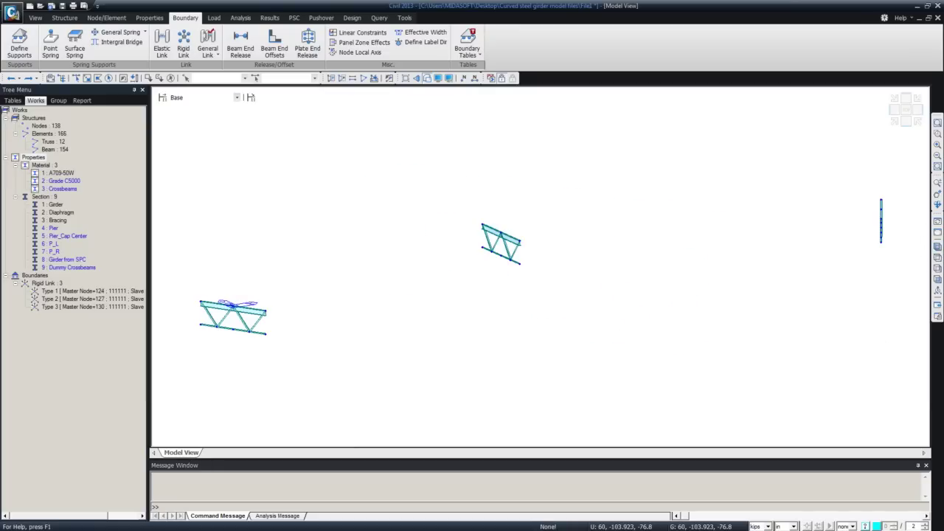
# - Set up the addition of elastic links with the Rigid type
pyautogui.click(936, 205)
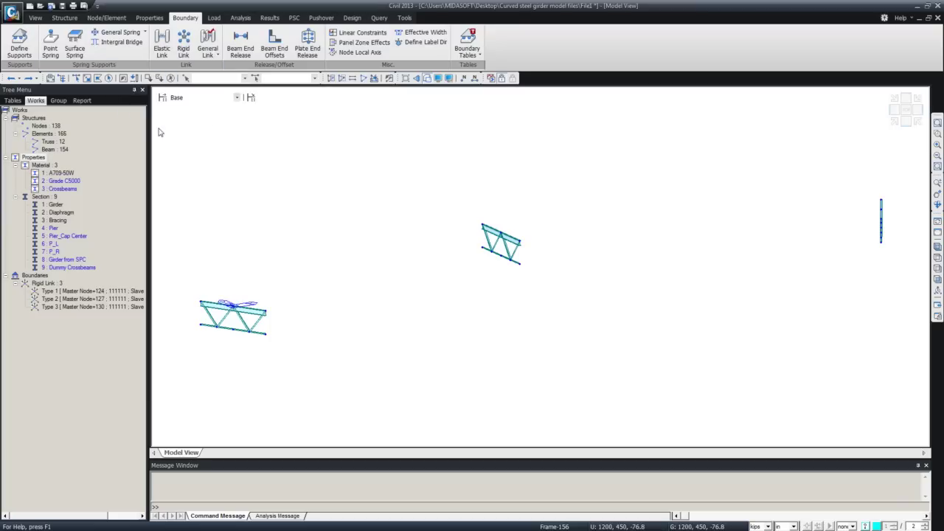
pyautogui.moveTo(463, 255); pyautogui.dragTo(383, 308, button='middle')
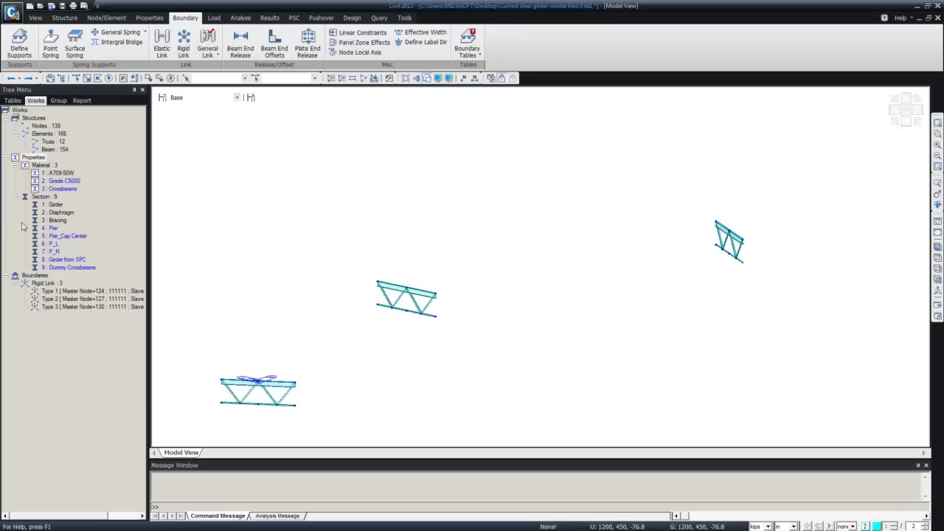
pyautogui.click(181, 44)
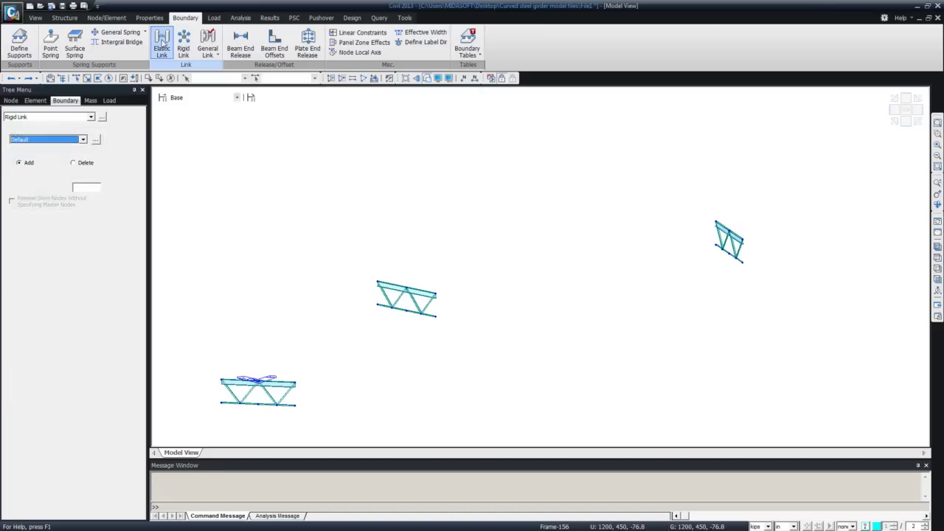
pyautogui.click(161, 44)
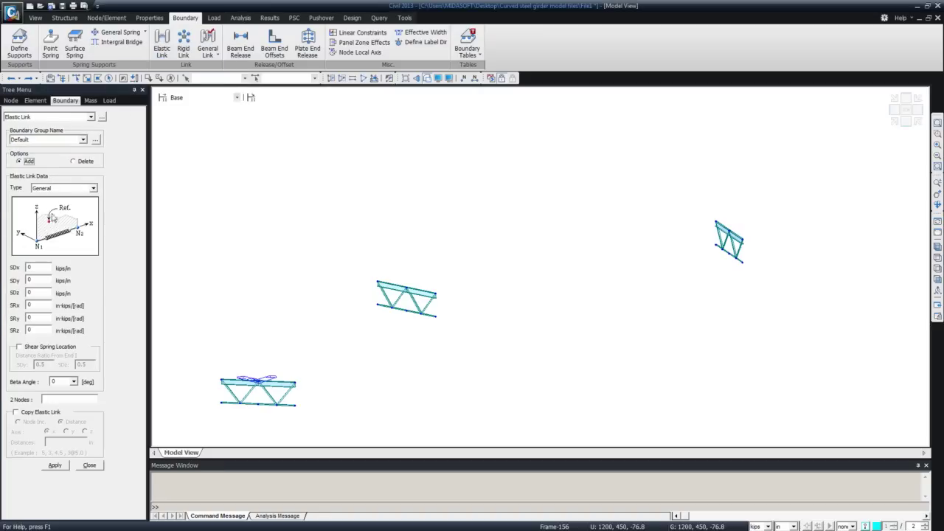
pyautogui.click(71, 189)
pyautogui.click(72, 204)
# - Create Rigid-type elastic links at the middle support between each of the three lower brace nodes at the girders and the diaphragm node above
pyautogui.moveTo(359, 317); pyautogui.dragTo(381, 357, button='middle')
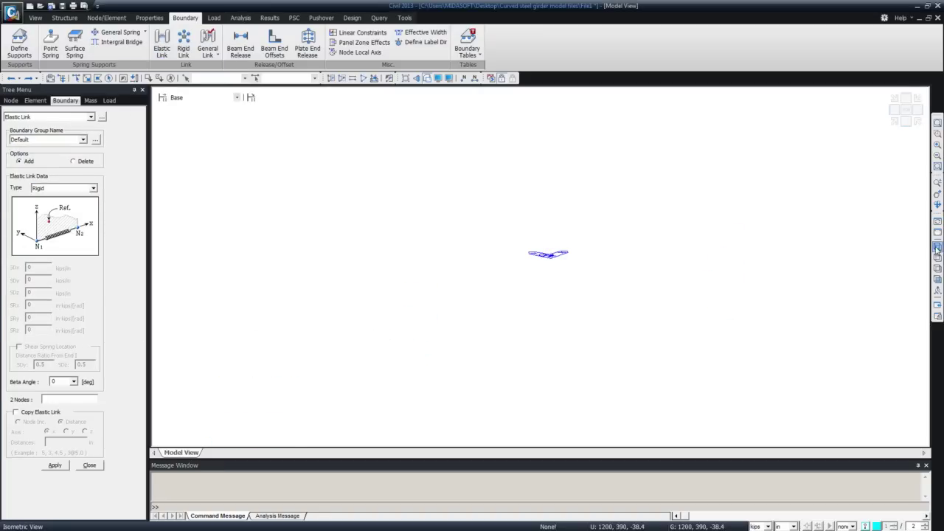
pyautogui.click(938, 154)
pyautogui.click(937, 140)
pyautogui.moveTo(425, 190); pyautogui.dragTo(564, 315)
pyautogui.keyDown('ctrl'); pyautogui.moveTo(564, 316); pyautogui.dragTo(611, 310, button='middle'); pyautogui.keyUp('ctrl')
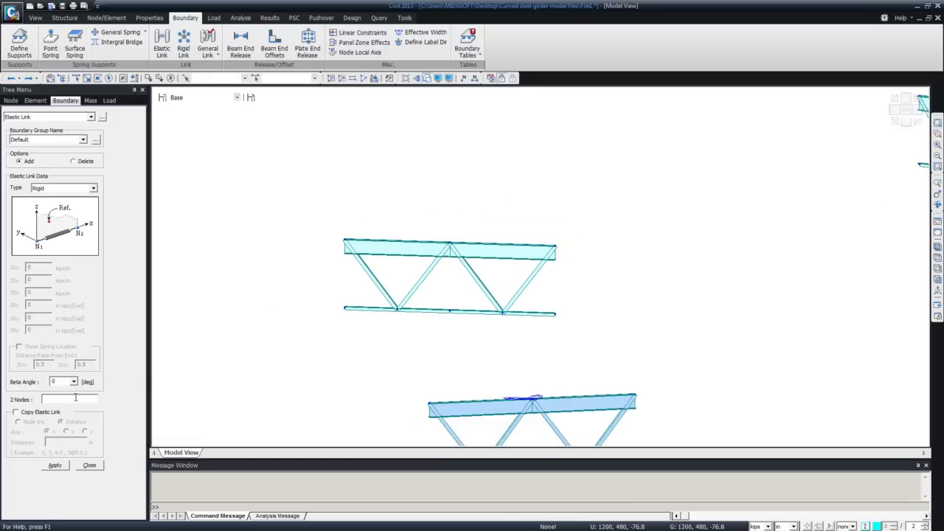
pyautogui.click(345, 242)
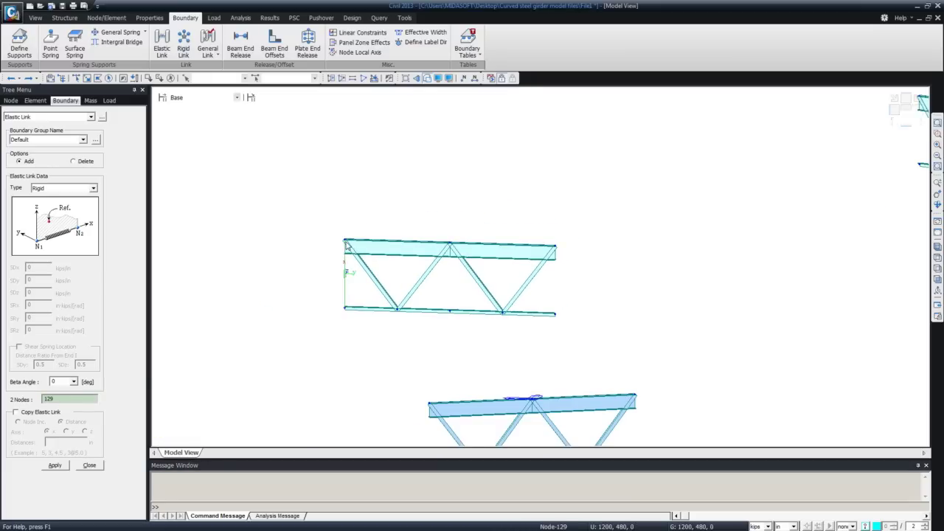
pyautogui.click(450, 310)
pyautogui.click(450, 243)
pyautogui.click(554, 314)
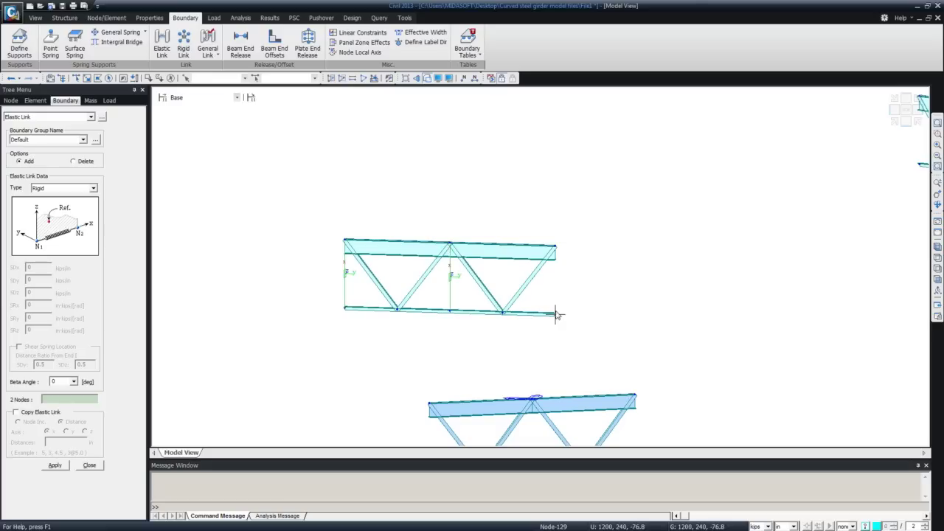
pyautogui.click(554, 246)
# - Create three Rigid-type elastic links at the far-end support, joining the lower brace nodes to the diaphragm nodes above them, and finish adding links
pyautogui.moveTo(555, 230); pyautogui.dragTo(369, 346, button='middle')
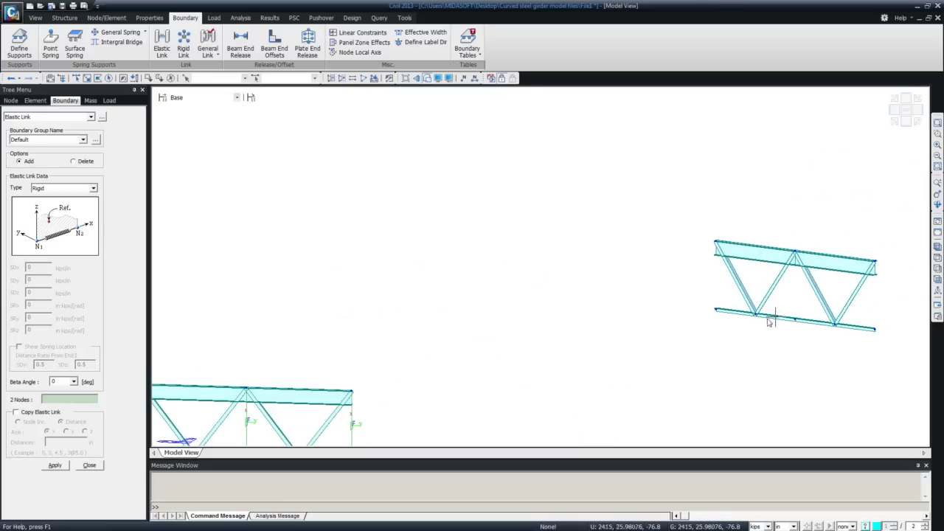
pyautogui.click(715, 310)
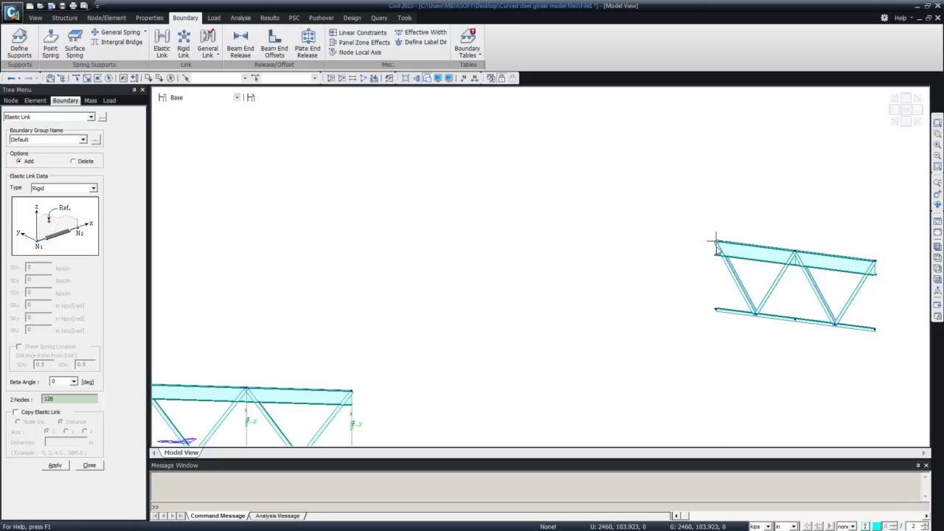
pyautogui.click(715, 242)
pyautogui.click(794, 318)
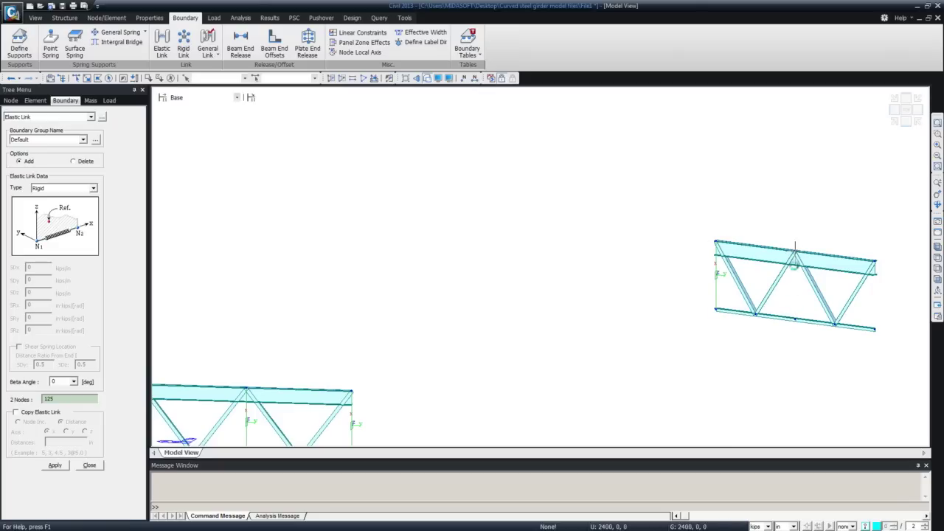
pyautogui.click(795, 254)
pyautogui.click(875, 261)
pyautogui.click(875, 328)
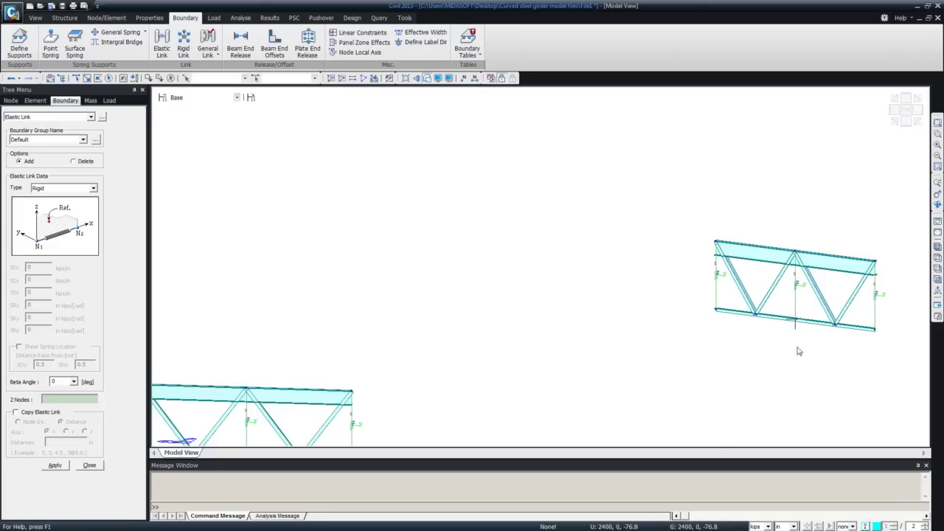
pyautogui.click(938, 247)
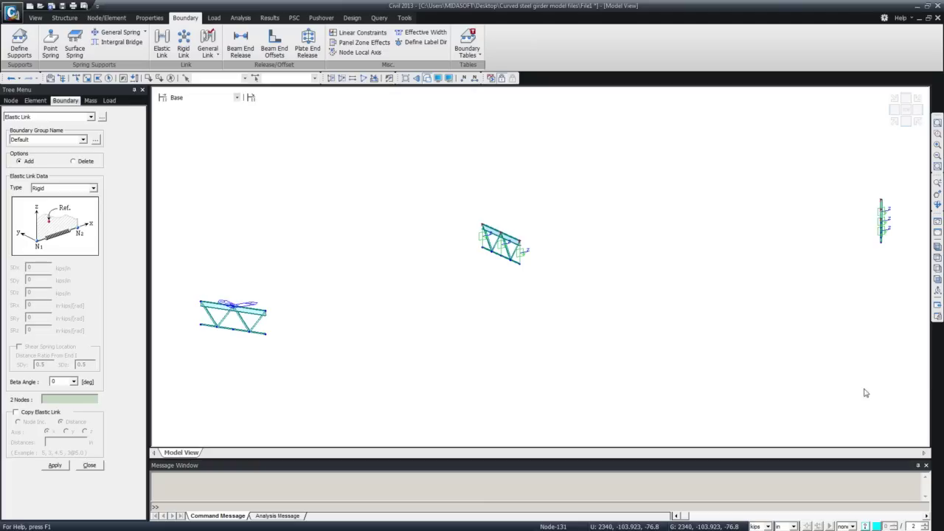
pyautogui.click(90, 465)
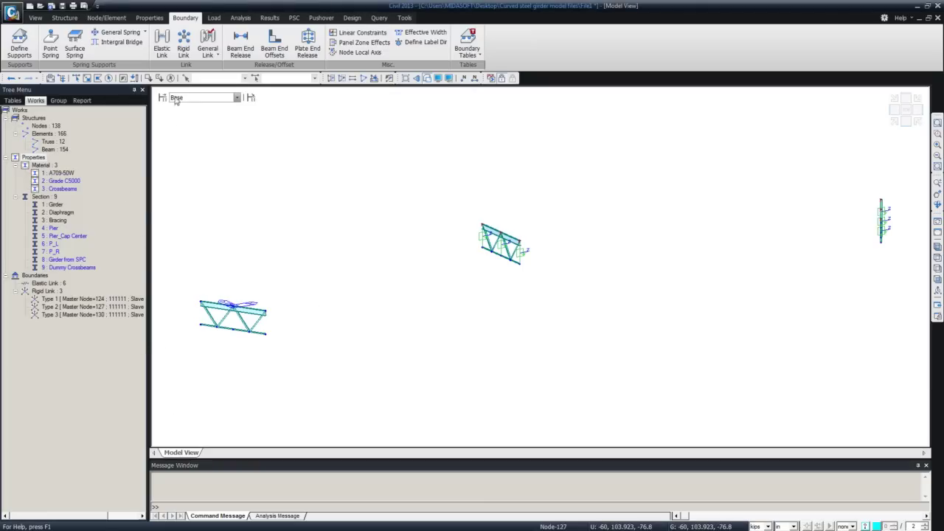
# - Reactivate the whole bridge model and turn off the Hidden rendering to show it as wireframe
pyautogui.click(35, 18)
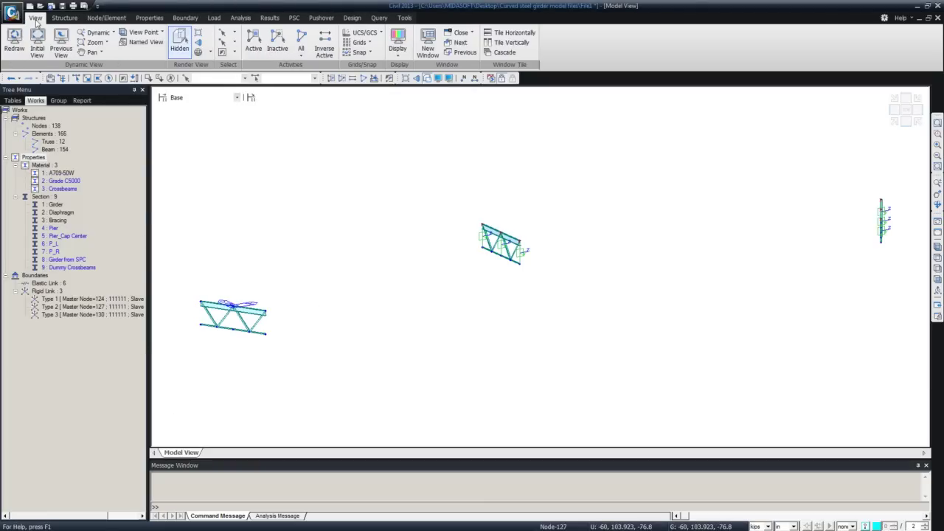
pyautogui.click(301, 41)
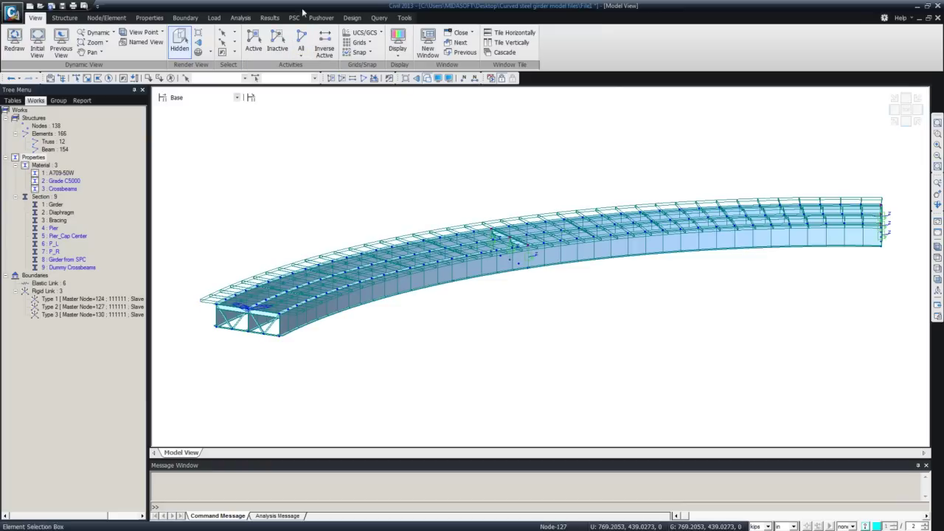
pyautogui.click(179, 40)
pyautogui.keyDown('ctrl'); pyautogui.moveTo(440, 249); pyautogui.dragTo(411, 293, button='middle'); pyautogui.keyUp('ctrl')
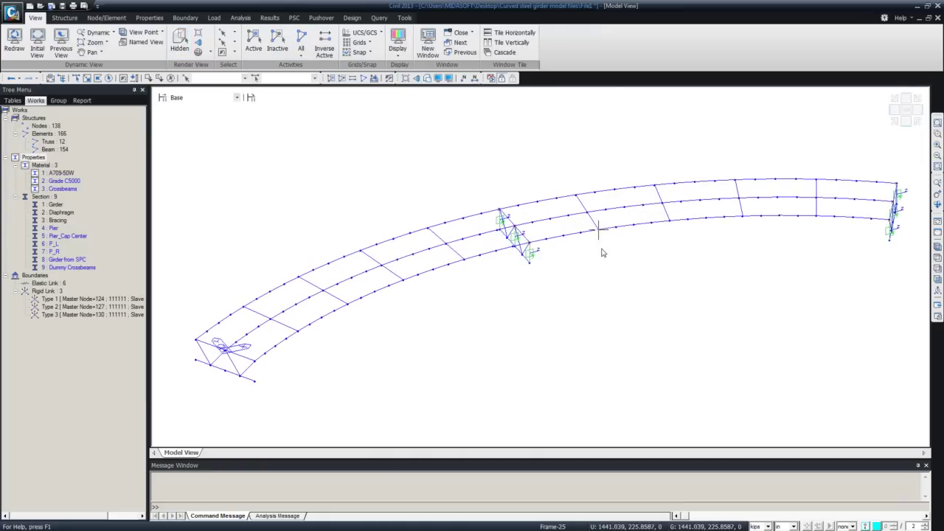
# - Isolate all elements that use the Bracing section and show them in plan
pyautogui.doubleClick(58, 222)
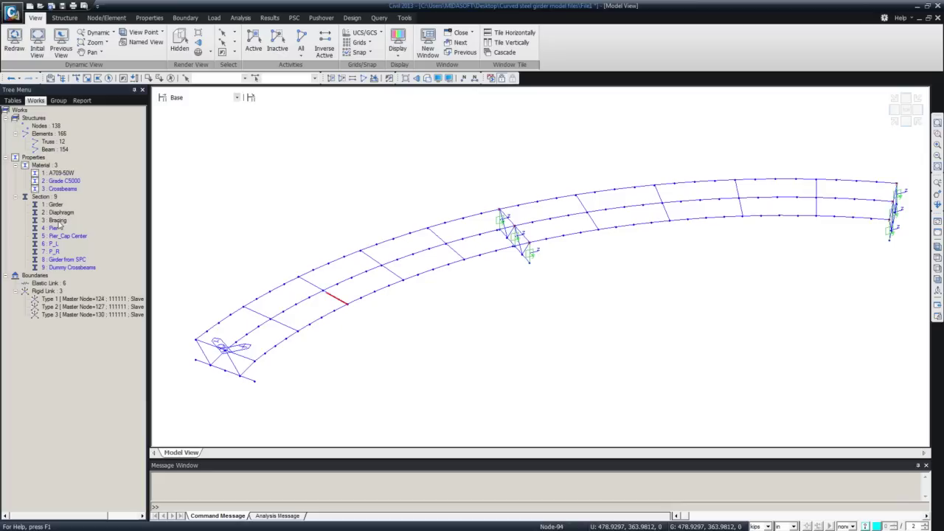
pyautogui.click(252, 39)
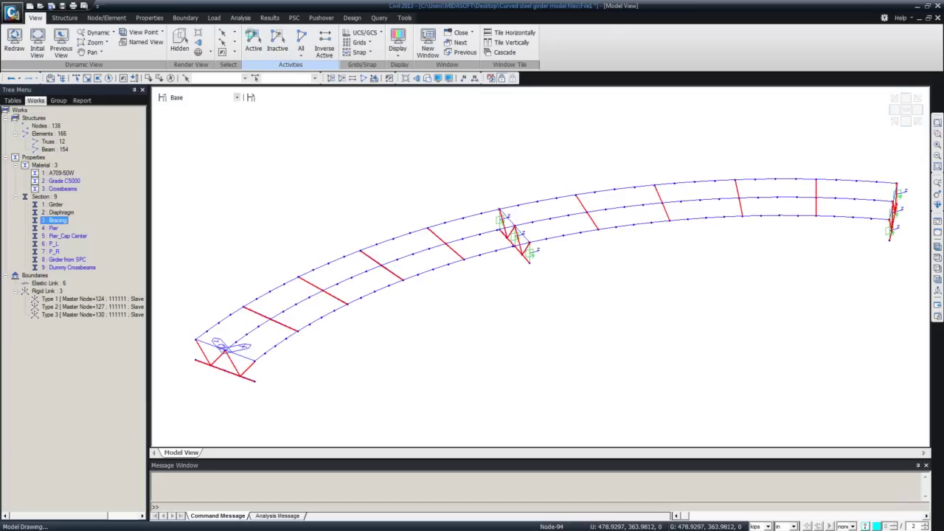
pyautogui.click(937, 258)
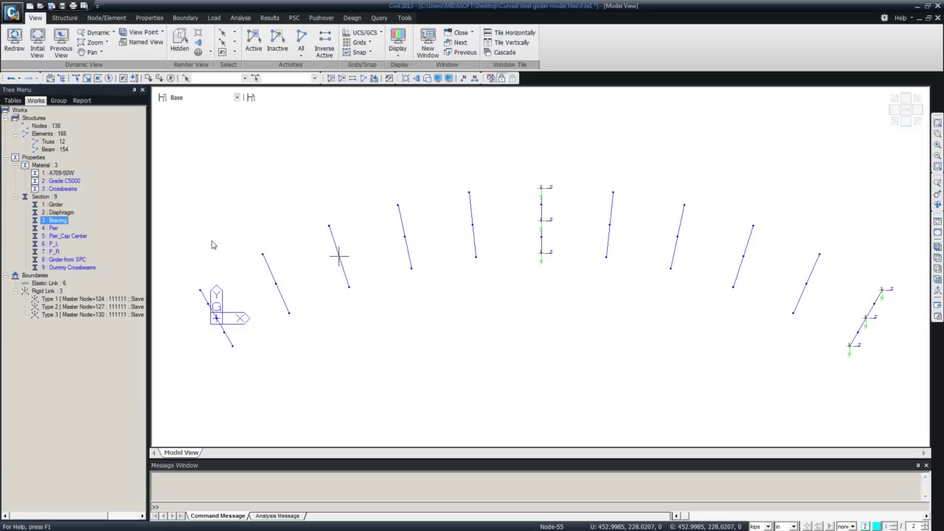
# - Copy the nodes of the eight intermediate brace lines between the supports once by 0, 0, -74.4 in
pyautogui.click(87, 78)
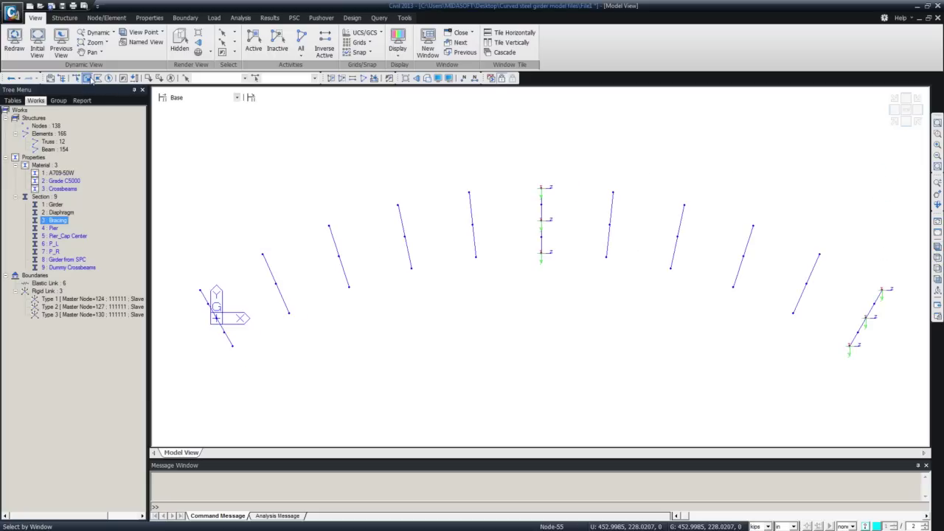
pyautogui.moveTo(246, 160); pyautogui.dragTo(507, 338)
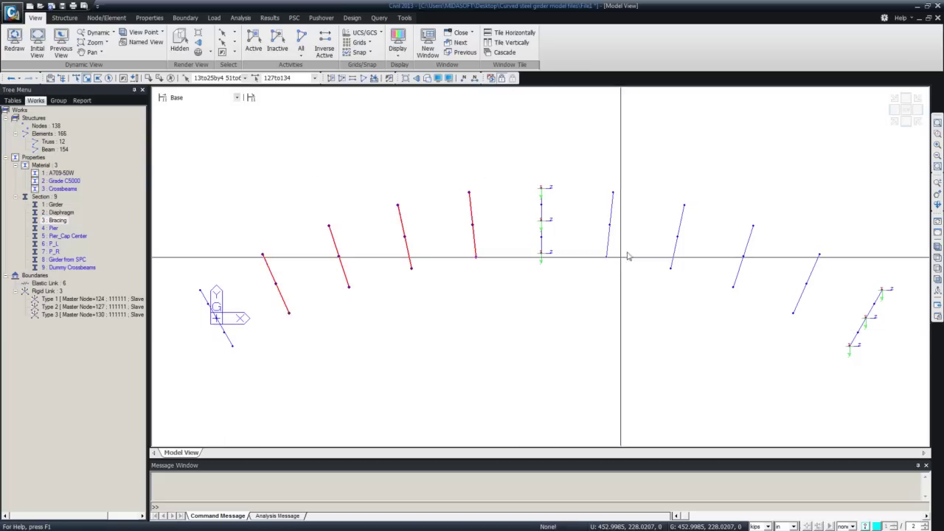
pyautogui.moveTo(592, 143); pyautogui.dragTo(818, 388)
pyautogui.rightClick(210, 164)
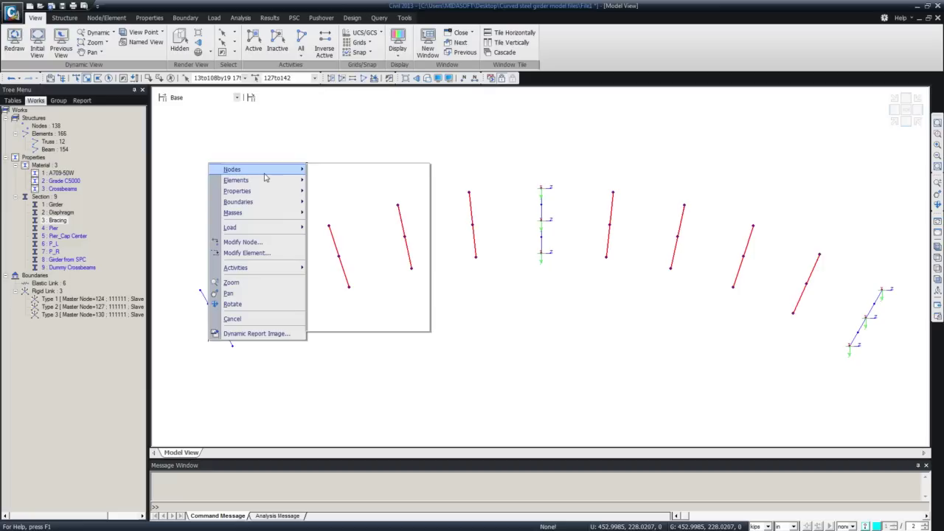
pyautogui.moveTo(265, 170)
pyautogui.click(336, 191)
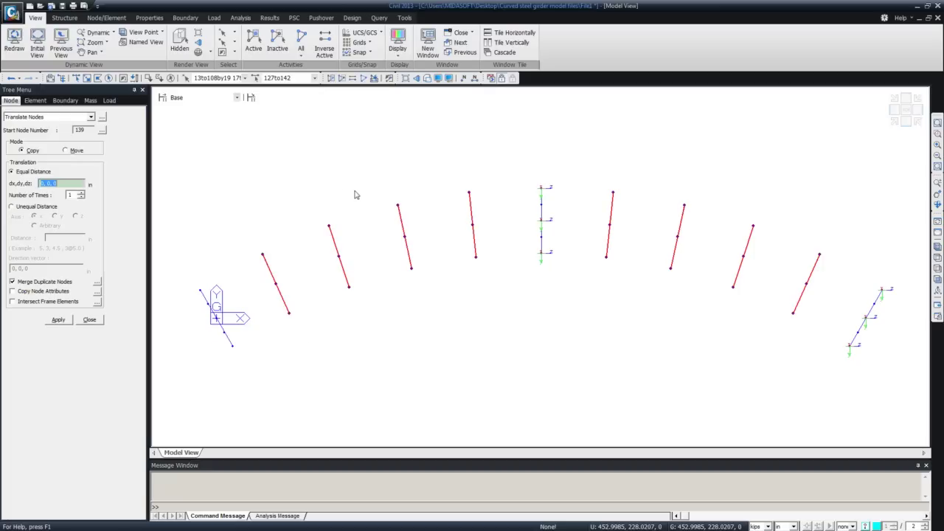
pyautogui.click(79, 183)
pyautogui.press('BackSpace')
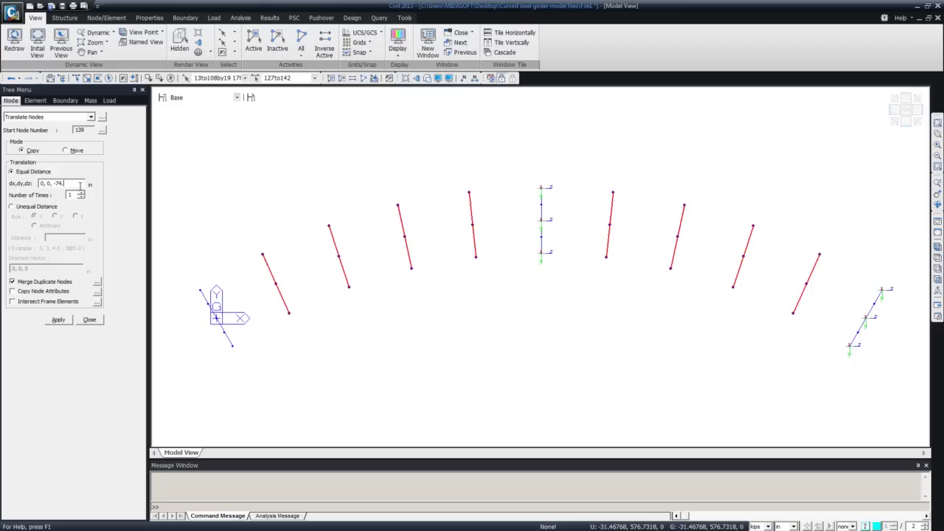
pyautogui.click(57, 322)
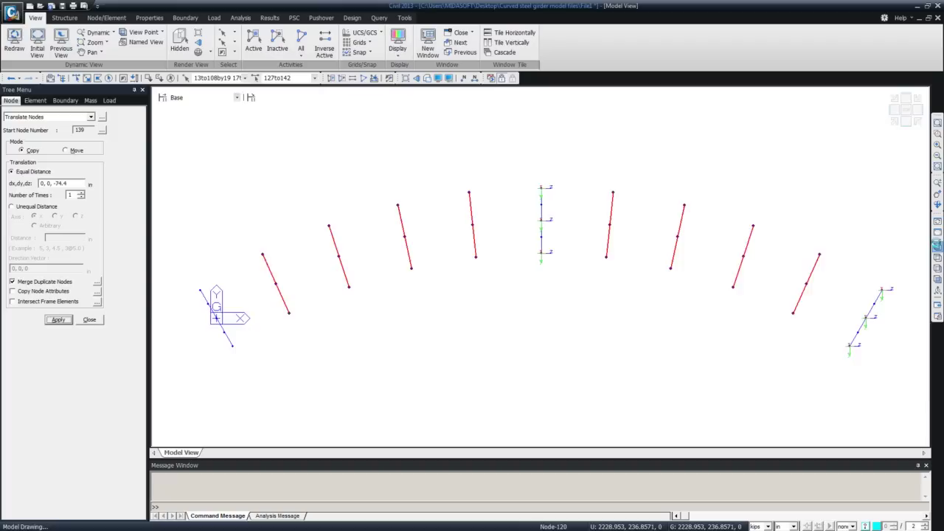
pyautogui.click(937, 246)
pyautogui.click(58, 319)
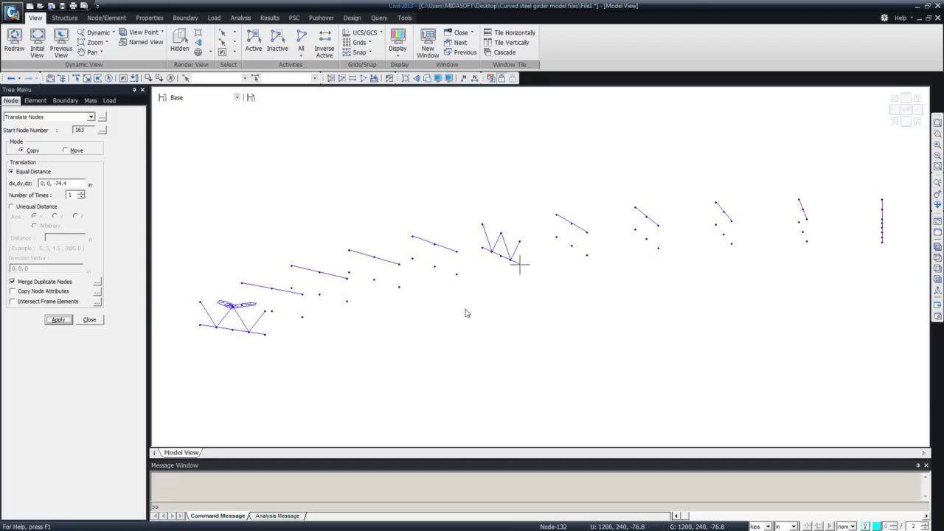
pyautogui.moveTo(520, 264)
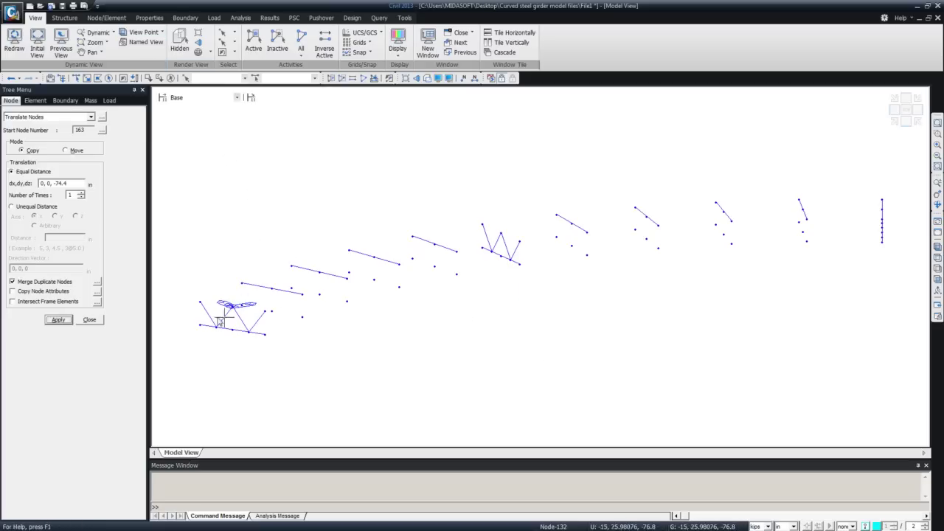
pyautogui.press('Escape')
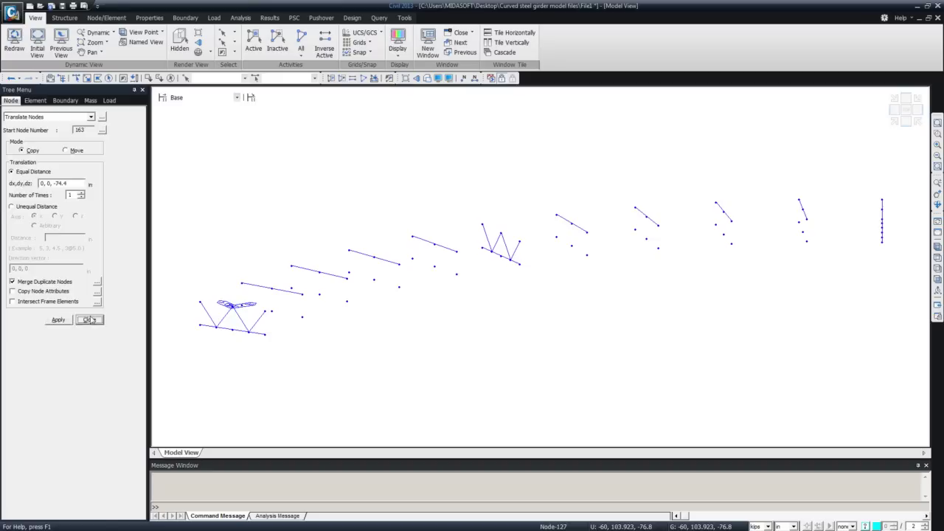
# - Create a General beam/Tapered beam lower chord with section 1: Girder across the copied nodes of the first intermediate brace line
pyautogui.moveTo(348, 301)
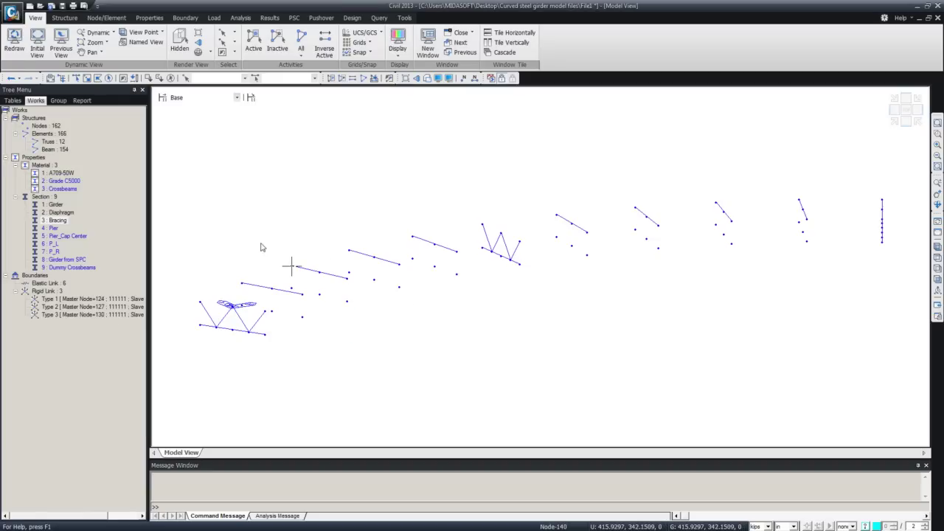
pyautogui.rightClick(255, 202)
pyautogui.moveTo(341, 221)
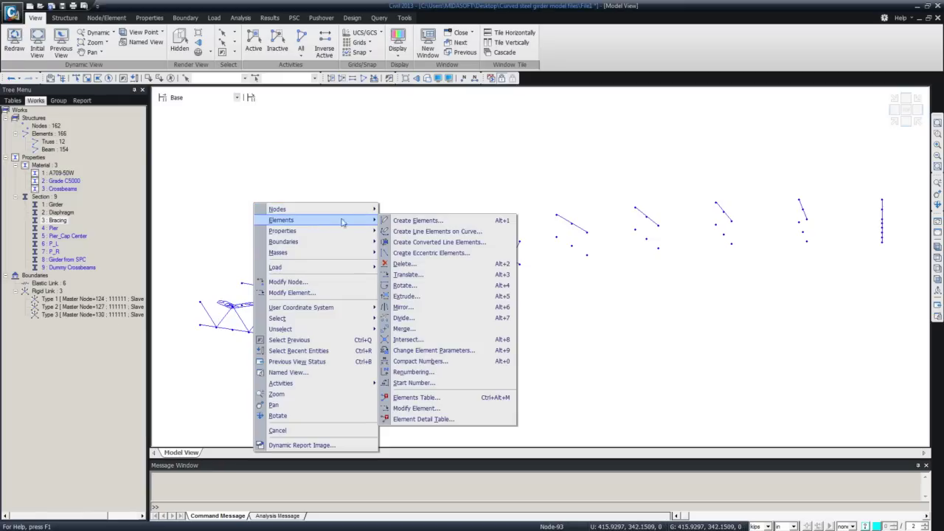
pyautogui.click(413, 220)
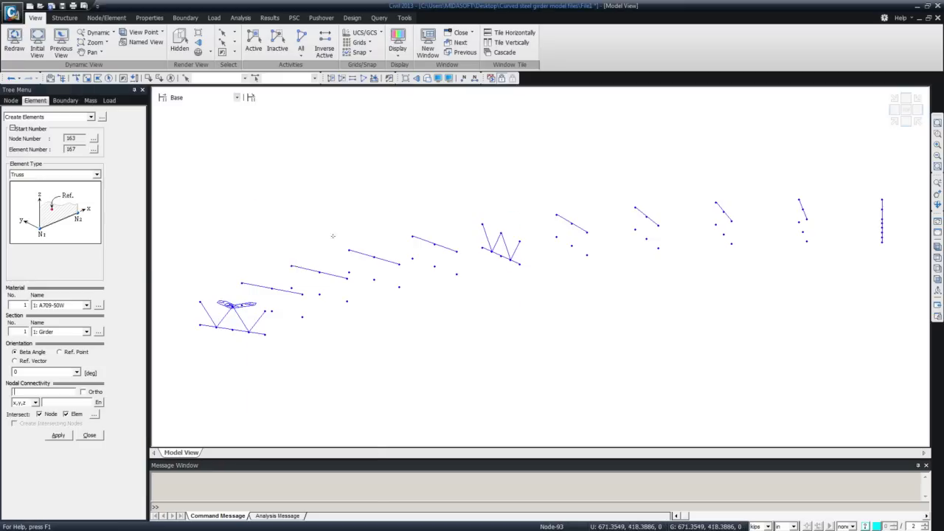
pyautogui.click(87, 177)
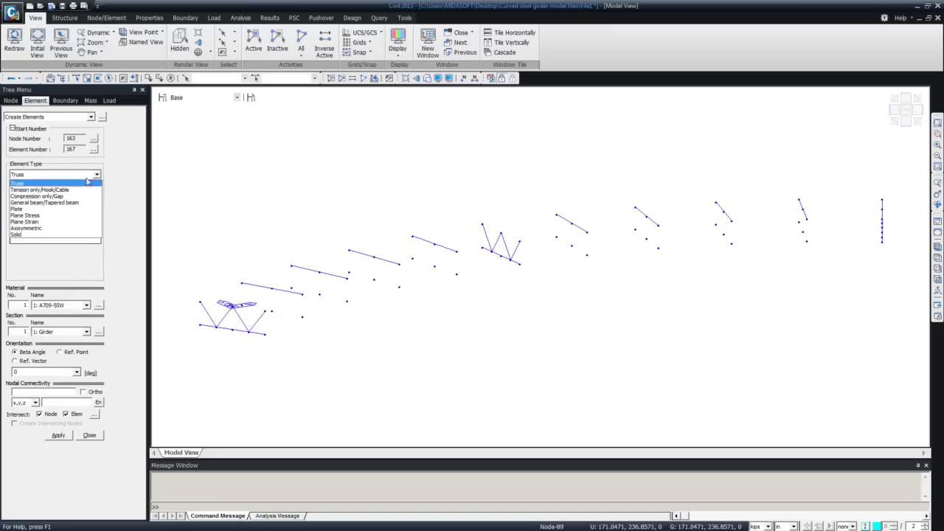
pyautogui.click(97, 176)
pyautogui.keyDown('ctrl'); pyautogui.moveTo(305, 316); pyautogui.dragTo(333, 263, button='middle'); pyautogui.keyUp('ctrl')
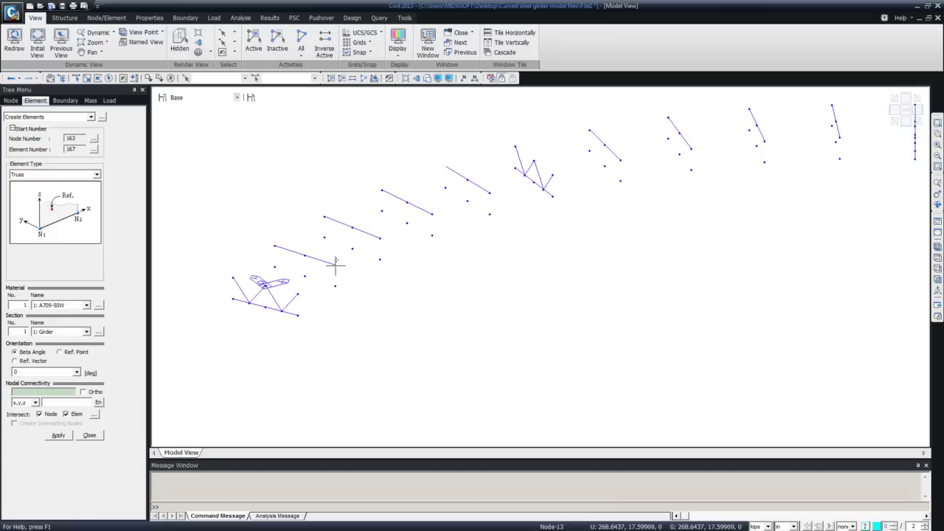
pyautogui.click(937, 134)
pyautogui.moveTo(245, 214); pyautogui.dragTo(436, 311)
pyautogui.moveTo(436, 311)
pyautogui.mouseDown(button='middle')
pyautogui.moveTo(460, 322)
pyautogui.moveTo(428, 312)
pyautogui.mouseUp(button='middle')
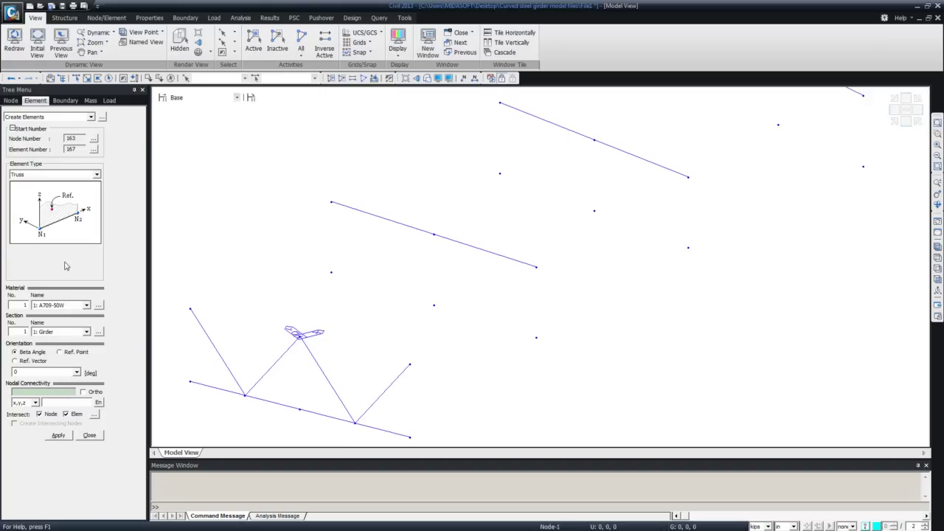
pyautogui.click(94, 177)
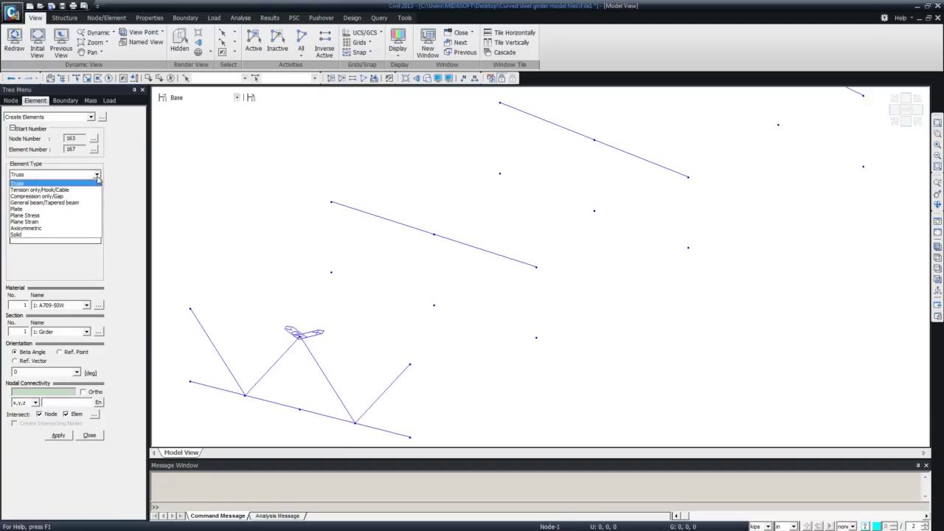
pyautogui.click(51, 209)
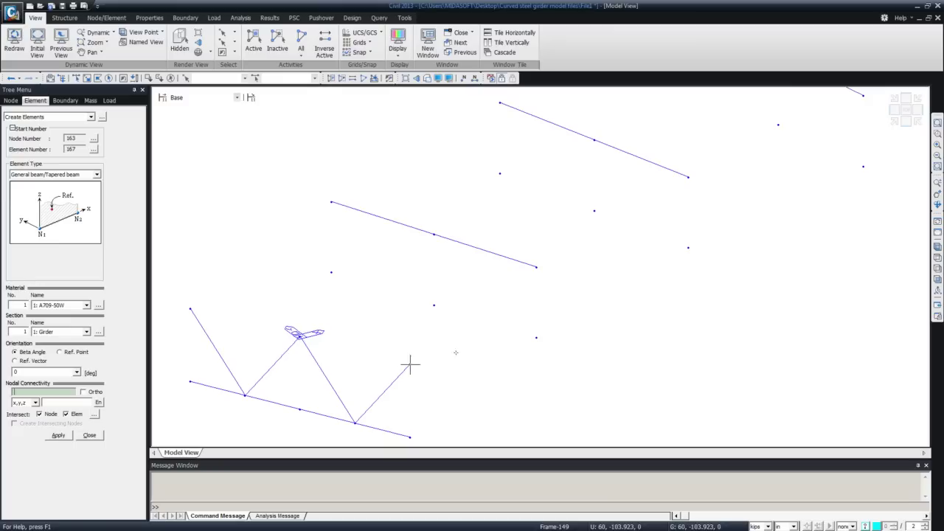
pyautogui.click(536, 337)
pyautogui.click(331, 273)
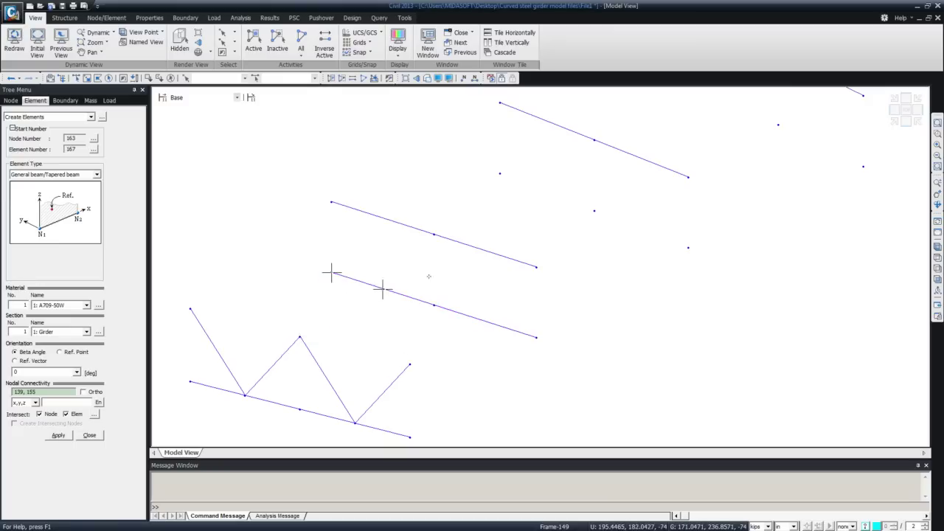
# - Create matching general beam lower chords across the copied nodes of the second, third and fourth intermediate brace lines
pyautogui.click(688, 247)
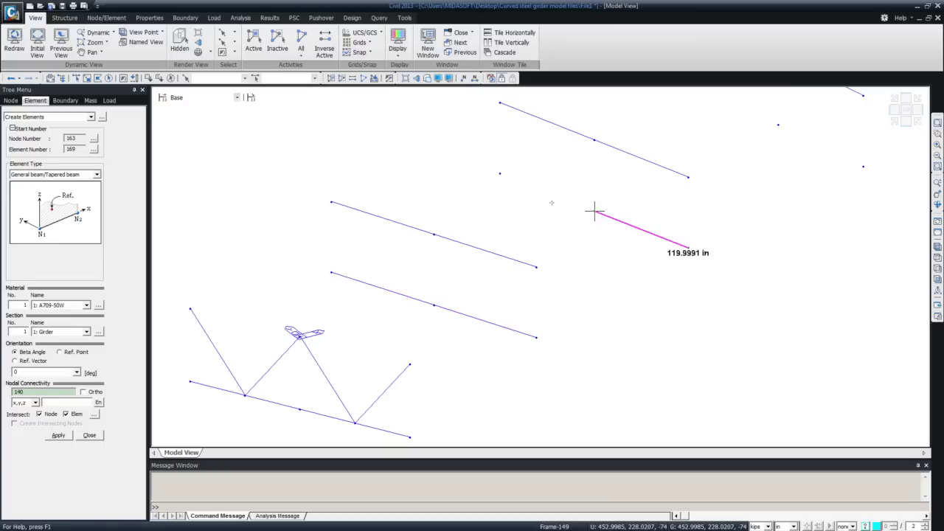
pyautogui.click(499, 174)
pyautogui.moveTo(499, 174); pyautogui.dragTo(483, 278, button='middle')
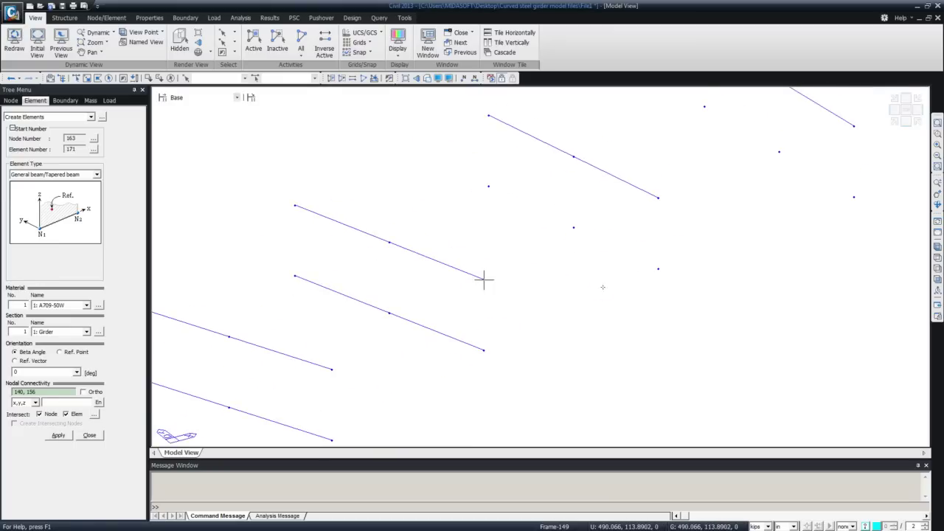
pyautogui.click(658, 268)
pyautogui.click(488, 186)
pyautogui.click(853, 197)
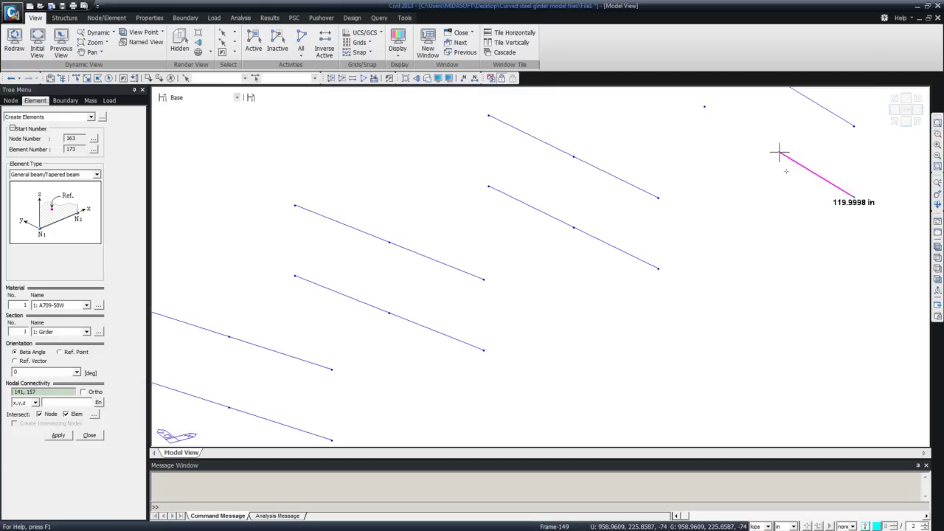
pyautogui.click(704, 106)
# - Set up new elements as Truss type with section 3: Bracing, and turn off node and element intersection
pyautogui.click(937, 248)
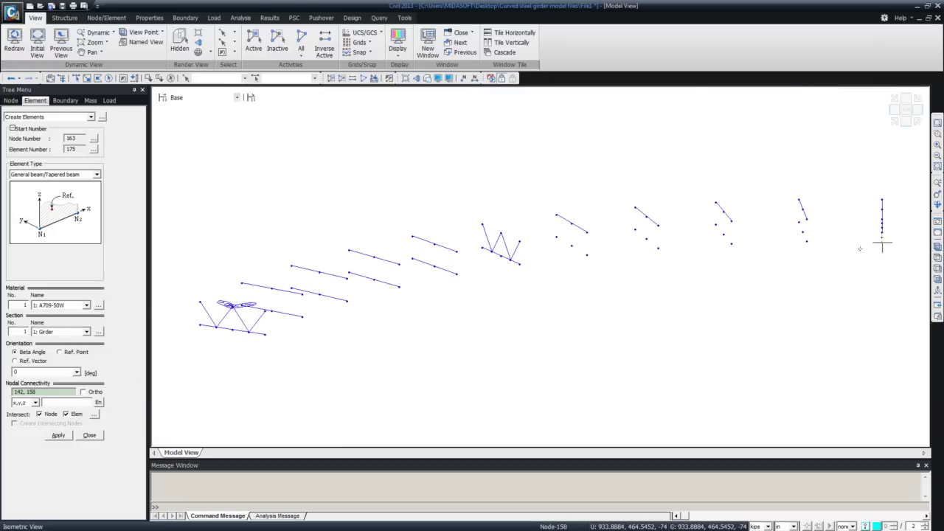
pyautogui.click(92, 174)
pyautogui.click(75, 190)
pyautogui.keyDown('ctrl'); pyautogui.moveTo(242, 282); pyautogui.dragTo(312, 312, button='middle'); pyautogui.keyUp('ctrl')
pyautogui.keyDown('ctrl'); pyautogui.moveTo(425, 253); pyautogui.dragTo(500, 235, button='middle'); pyautogui.keyUp('ctrl')
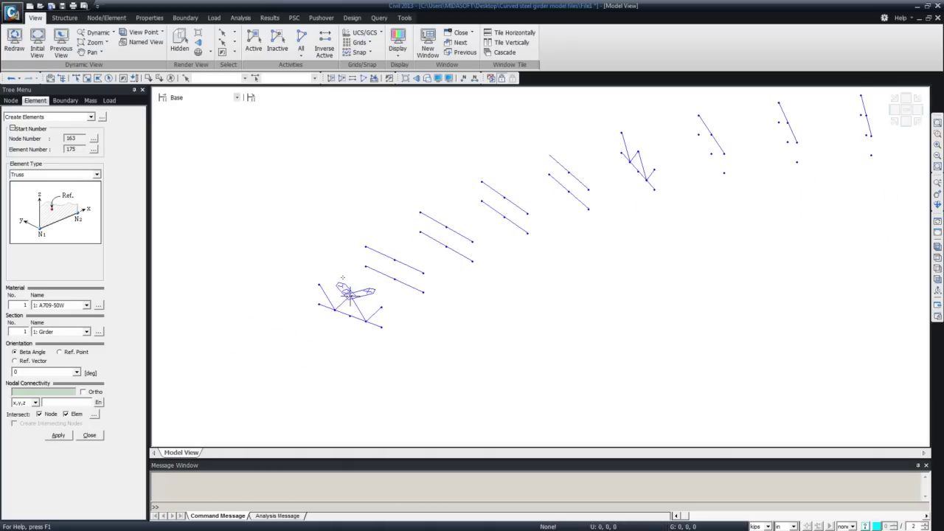
pyautogui.click(937, 134)
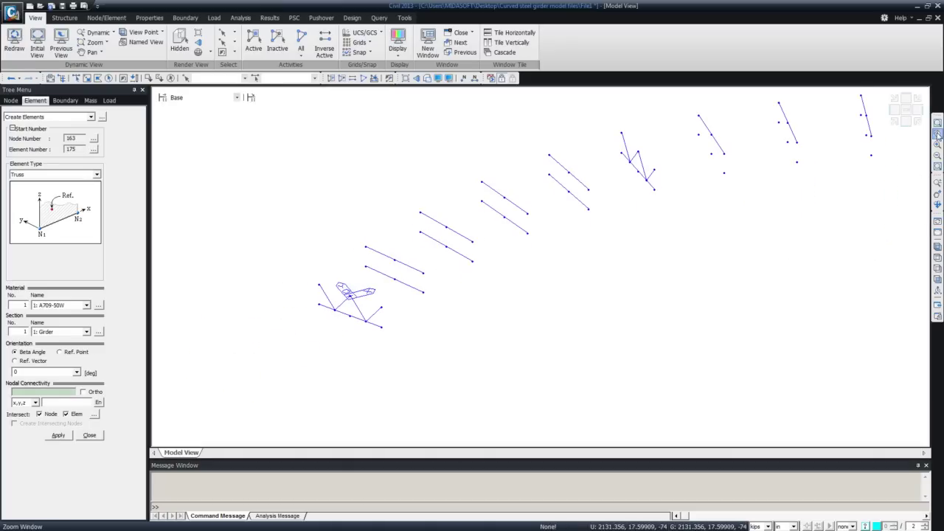
pyautogui.moveTo(304, 224); pyautogui.dragTo(457, 315)
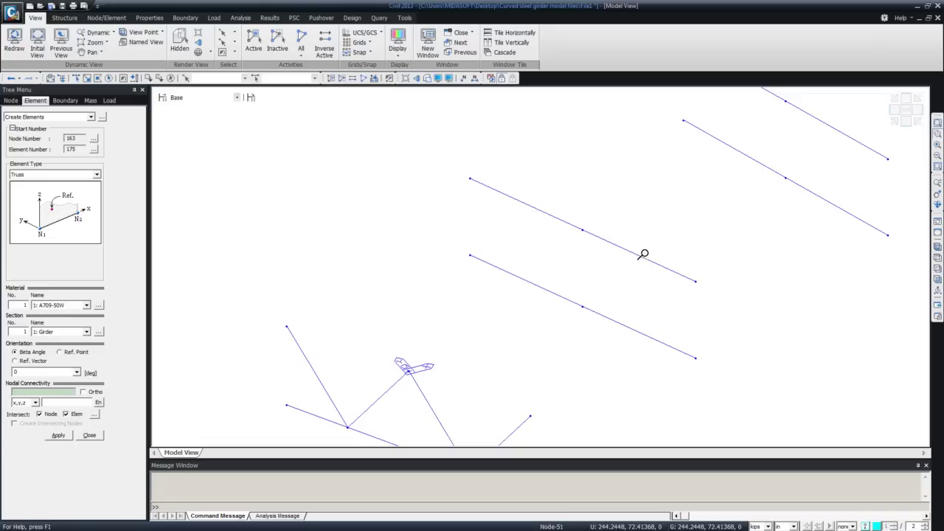
pyautogui.moveTo(714, 251)
pyautogui.mouseDown(button='middle')
pyautogui.moveTo(690, 219)
pyautogui.moveTo(594, 227)
pyautogui.mouseUp(button='middle')
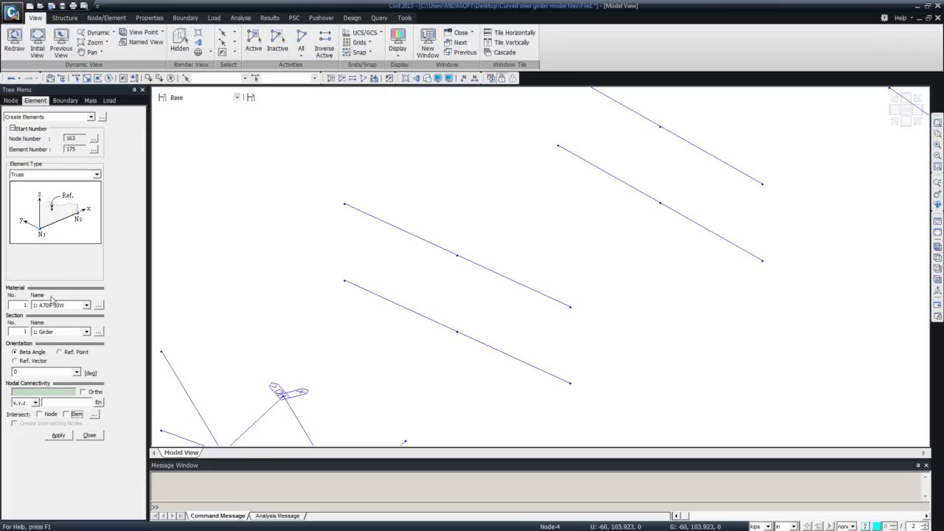
pyautogui.click(77, 331)
pyautogui.click(62, 356)
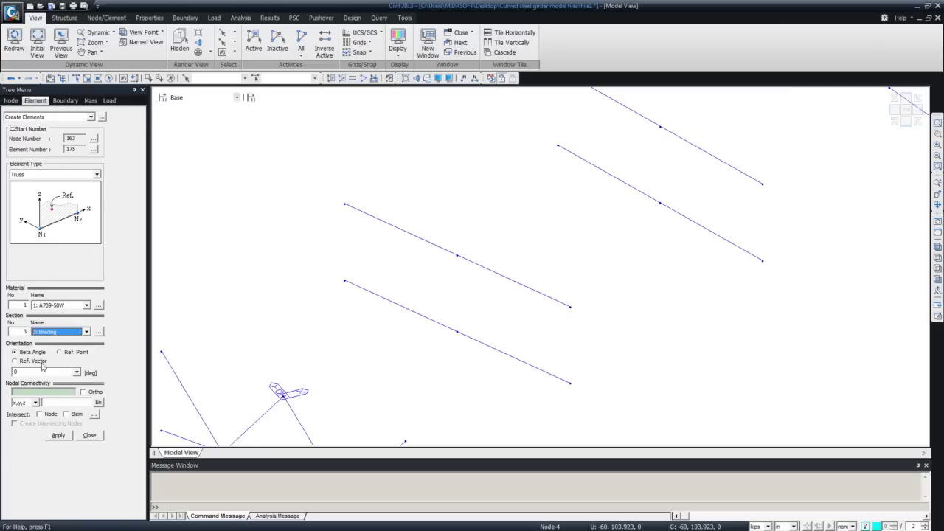
# - Create four truss diagonals forming an X in each of the two bays of the first intermediate brace line
pyautogui.click(345, 204)
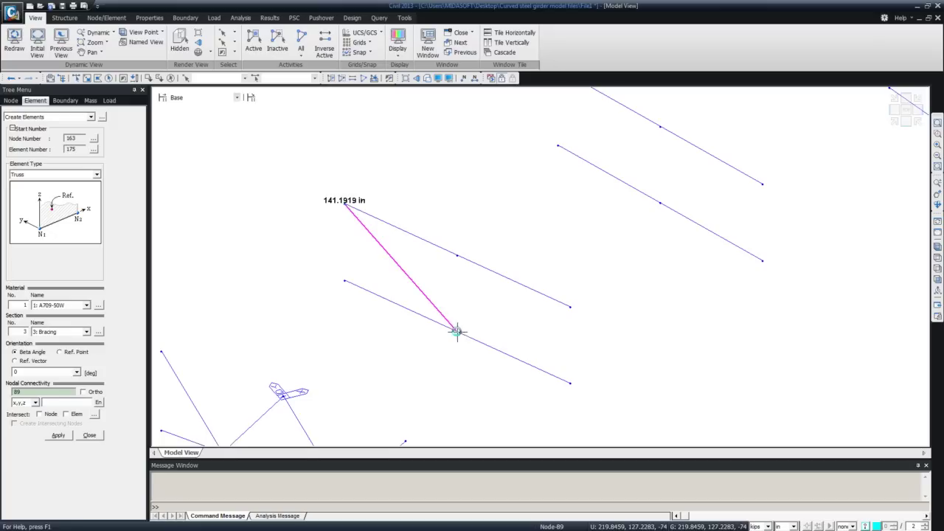
pyautogui.click(456, 331)
pyautogui.click(345, 281)
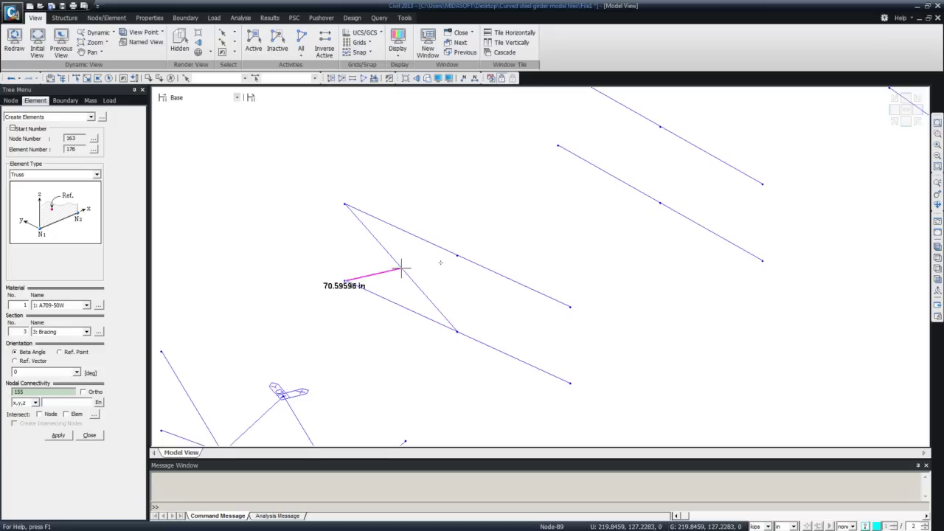
pyautogui.click(456, 257)
pyautogui.click(570, 383)
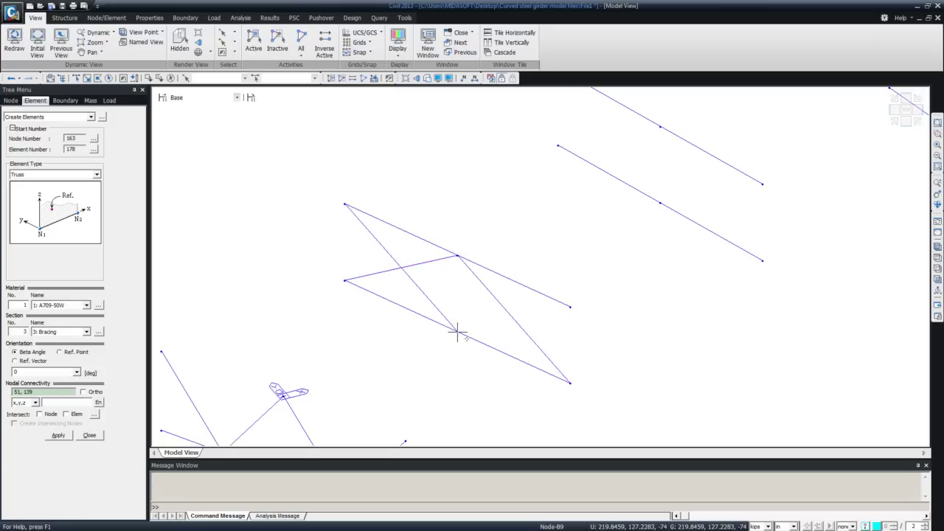
pyautogui.click(457, 331)
pyautogui.click(570, 306)
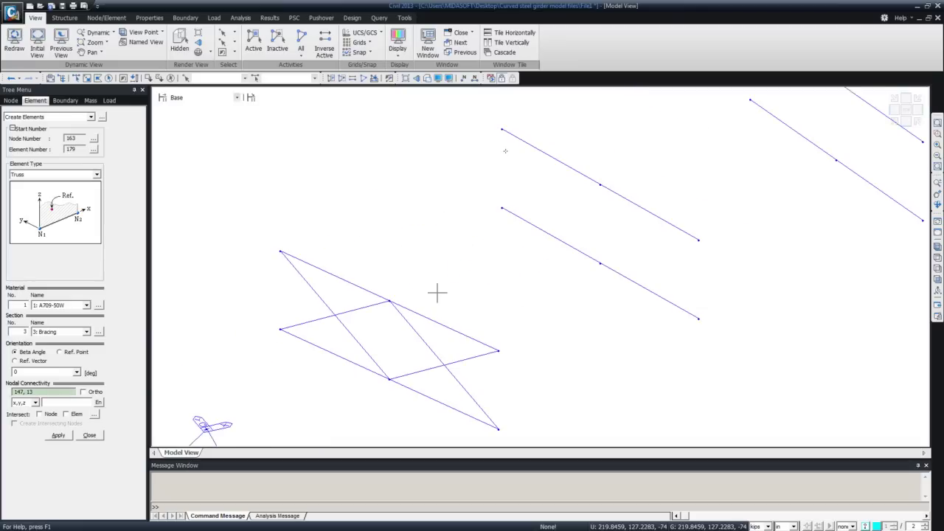
# - Add crossing truss diagonals with the Bracing section in both bays of the second intermediate brace line
pyautogui.click(501, 127)
pyautogui.click(599, 263)
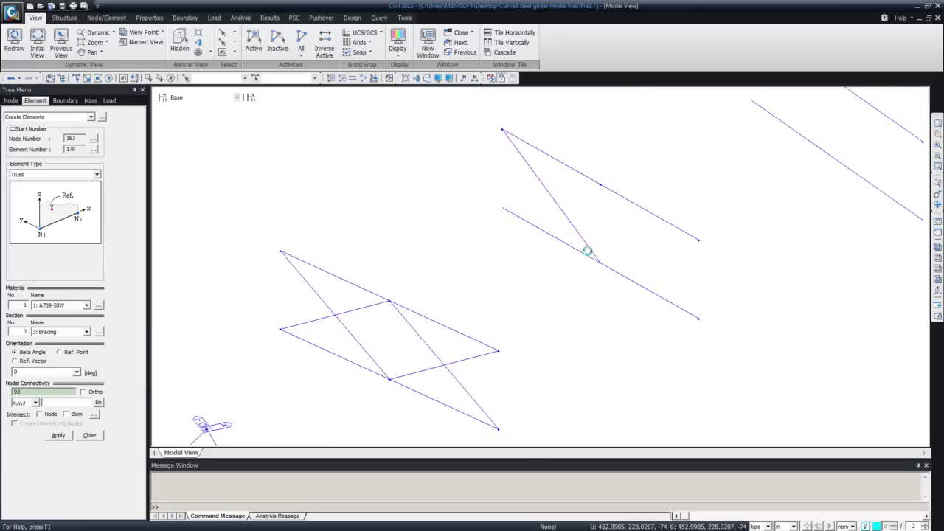
pyautogui.click(501, 208)
pyautogui.click(599, 184)
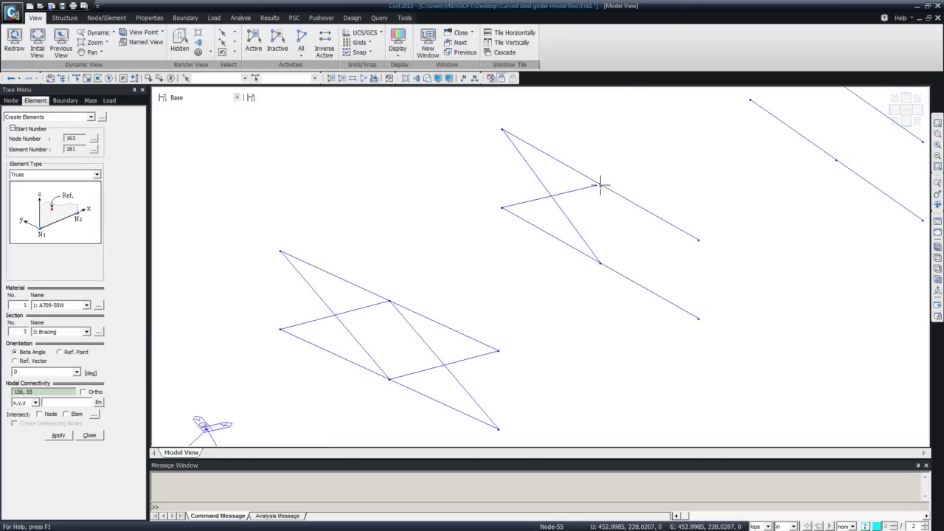
pyautogui.click(698, 318)
pyautogui.click(599, 263)
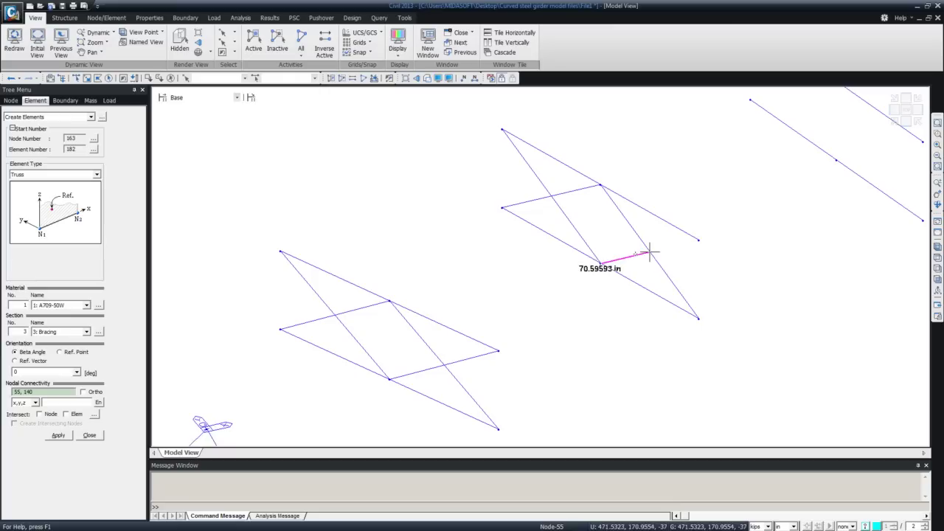
pyautogui.click(699, 239)
# - Set up a new elastic link of type Rigid in the Default boundary group, ready for choosing its two nodes
pyautogui.scroll(1, 603, 301)
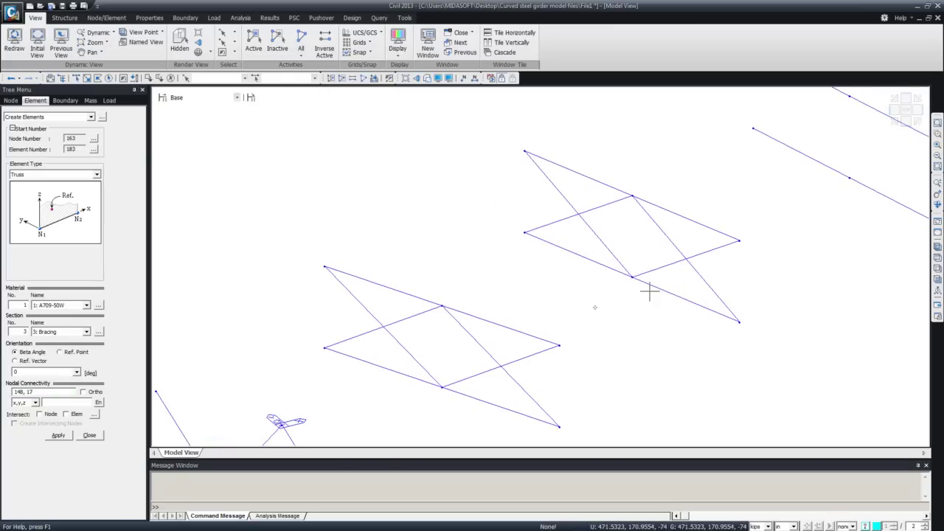
pyautogui.moveTo(500, 405); pyautogui.dragTo(527, 324, button='middle')
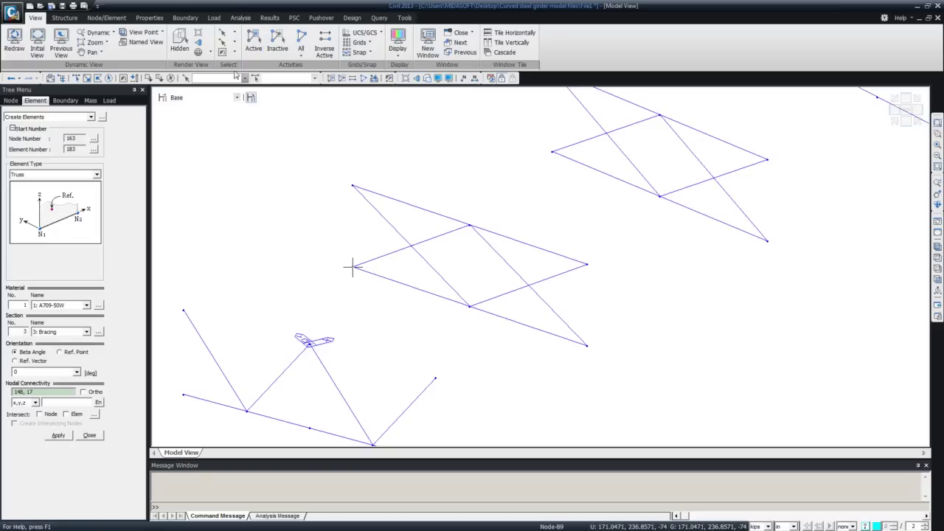
pyautogui.click(186, 18)
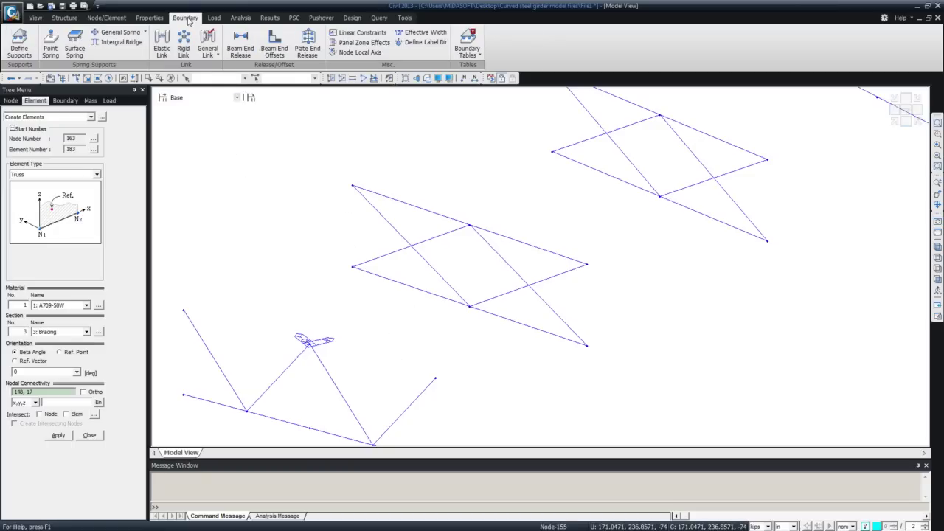
pyautogui.click(162, 49)
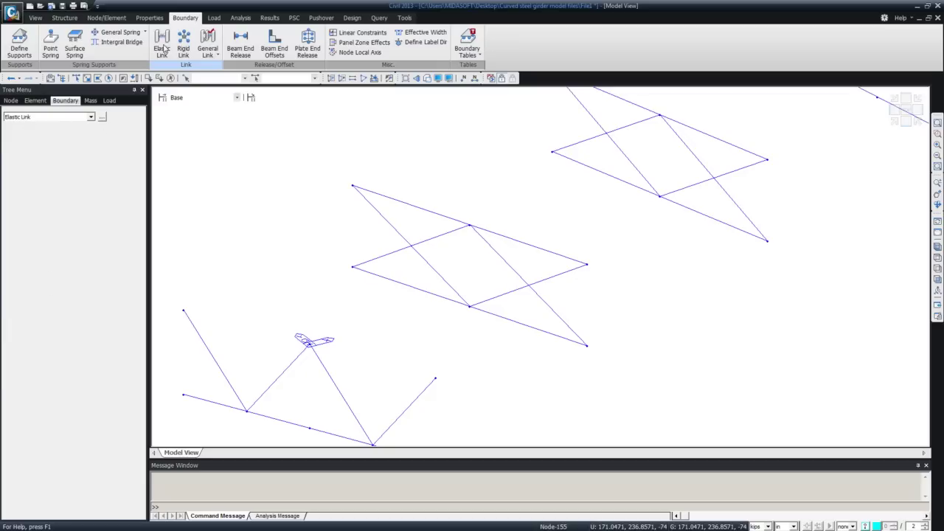
pyautogui.click(184, 50)
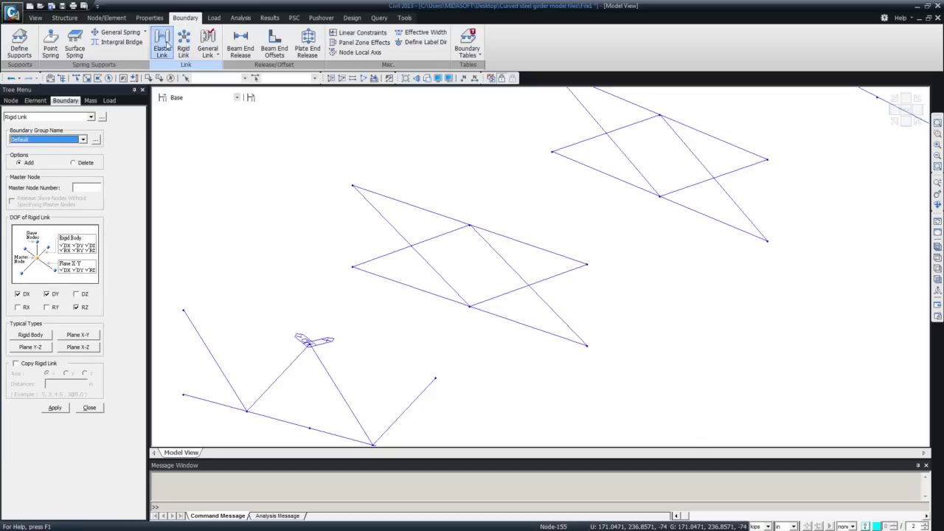
pyautogui.click(162, 49)
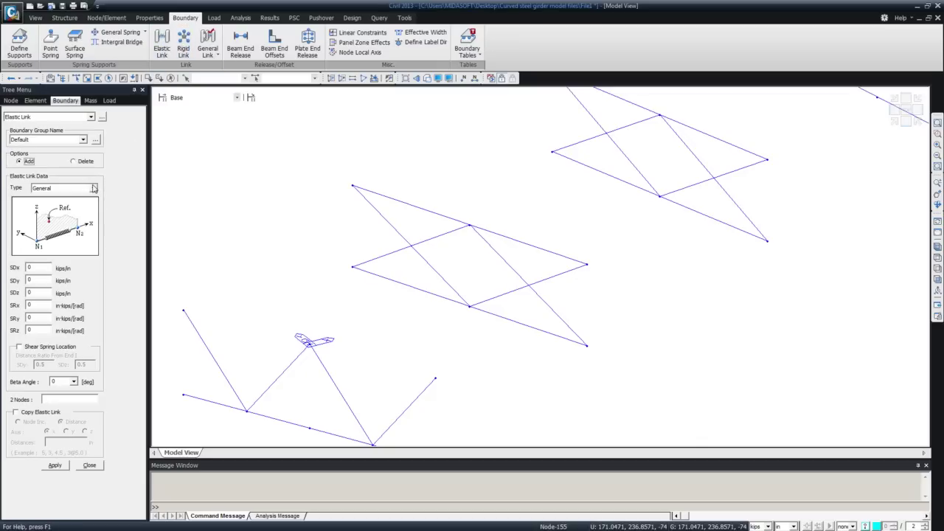
pyautogui.click(94, 189)
pyautogui.click(40, 205)
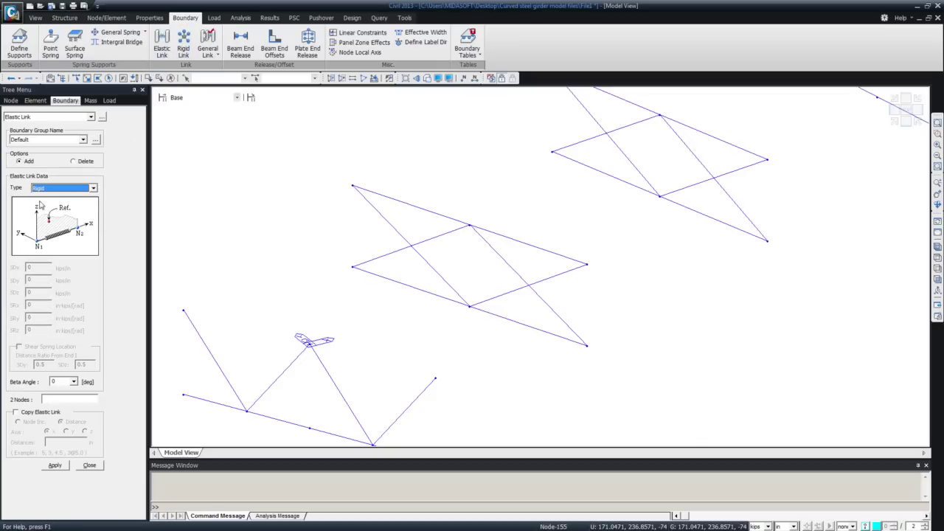
pyautogui.click(59, 398)
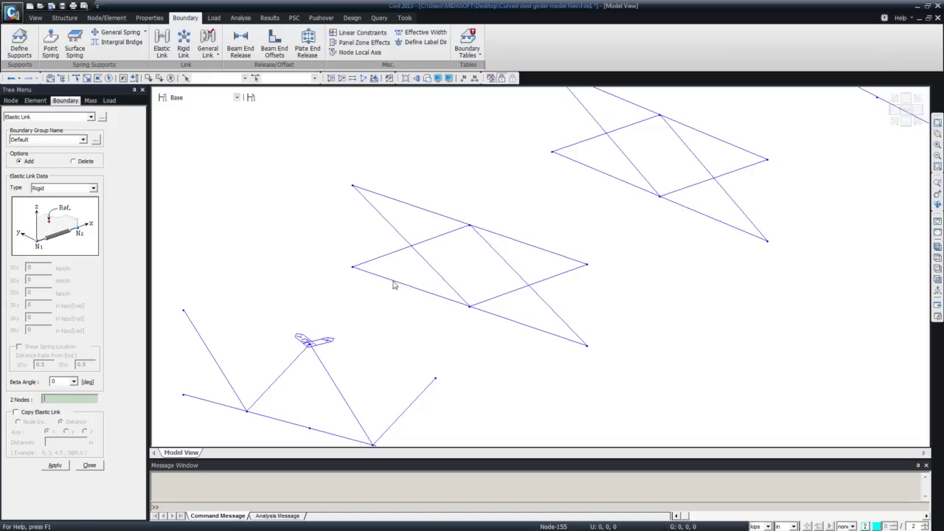
# - Add vertical rigid elastic links between the upper and lower nodes at all three girder positions of the first intermediate brace line
pyautogui.click(352, 185)
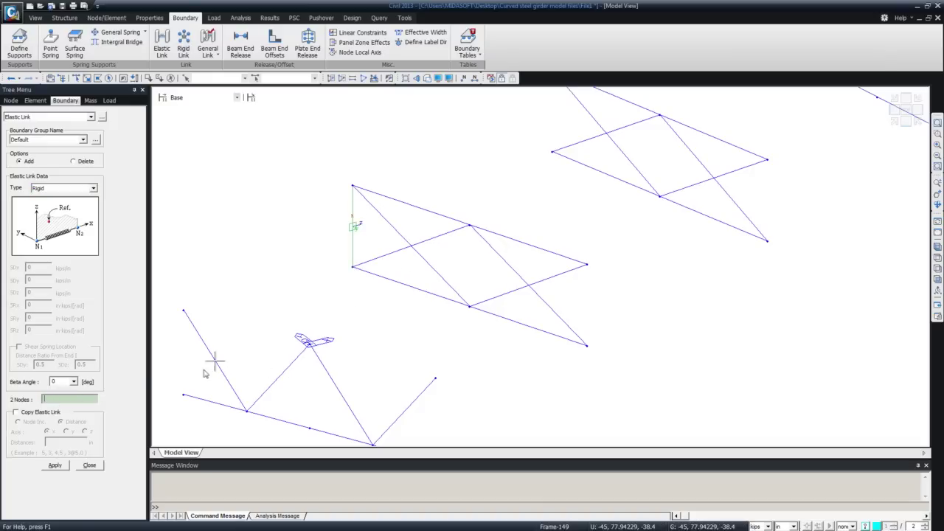
pyautogui.click(470, 225)
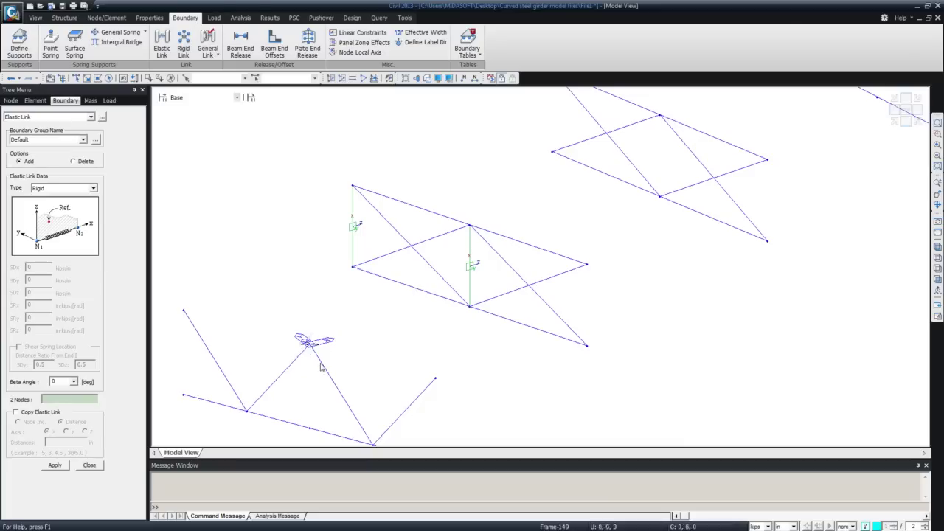
pyautogui.click(94, 396)
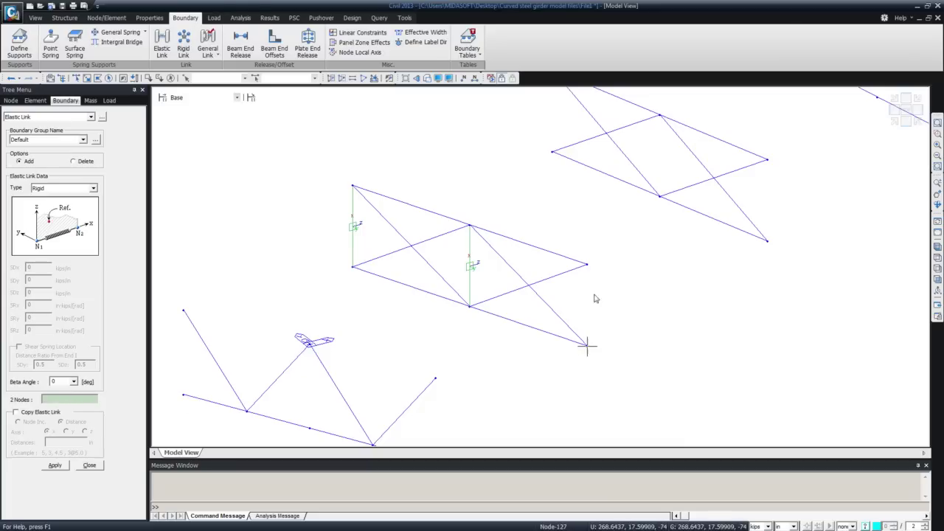
pyautogui.click(587, 263)
pyautogui.moveTo(767, 153); pyautogui.dragTo(735, 183, button='middle')
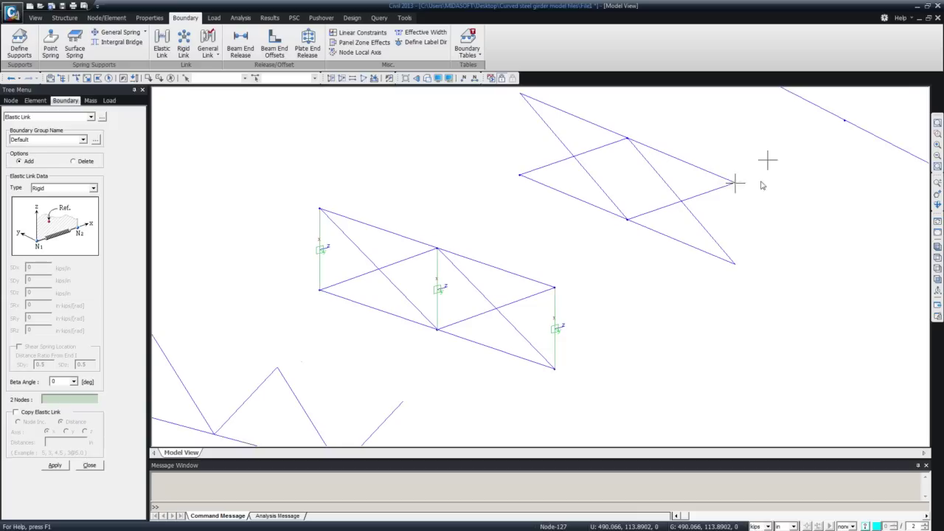
pyautogui.scroll(-3, 735, 183)
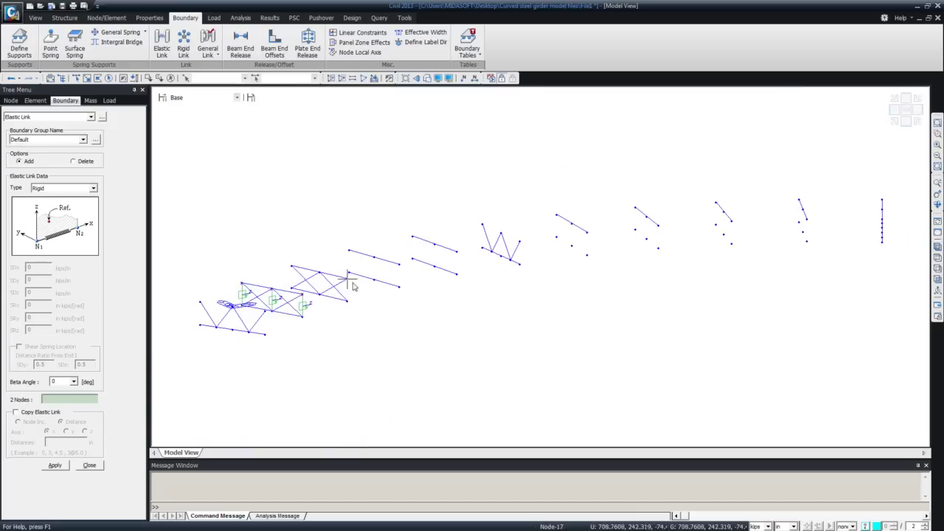
pyautogui.click(891, 229)
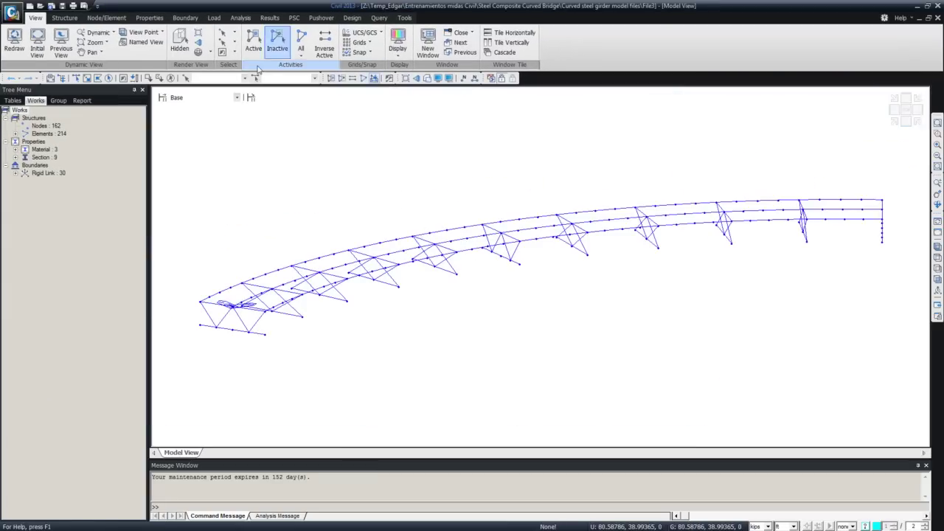
# - Render the full curved bridge with its solid section shapes and inspect it in perspective and from above
pyautogui.click(179, 48)
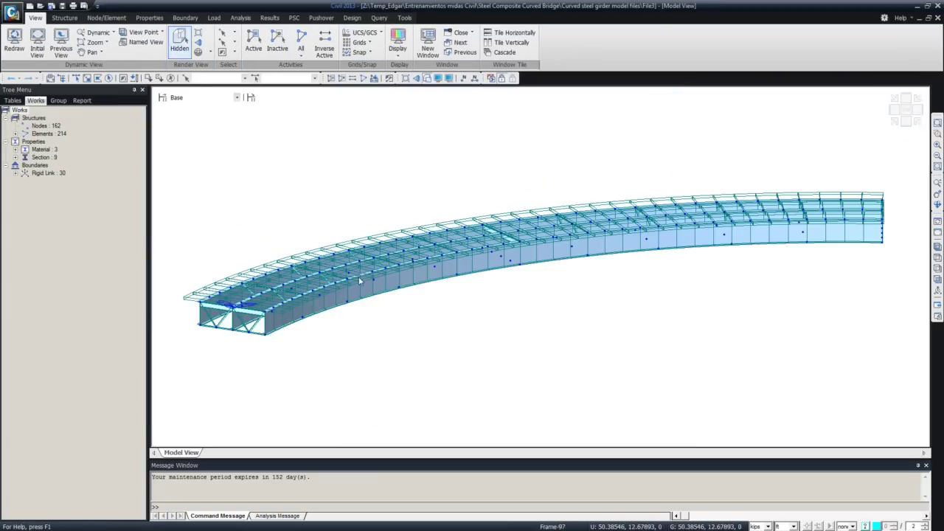
pyautogui.moveTo(361, 280)
pyautogui.keyDown('ctrl'); pyautogui.mouseDown(button='middle')
pyautogui.moveTo(364, 307)
pyautogui.moveTo(401, 273)
pyautogui.moveTo(373, 275)
pyautogui.mouseUp(button='middle'); pyautogui.keyUp('ctrl')
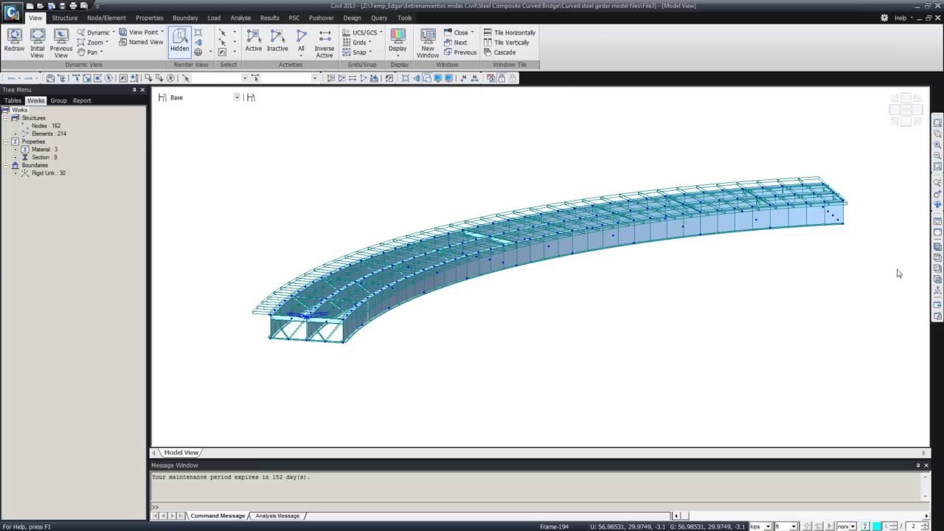
pyautogui.click(936, 258)
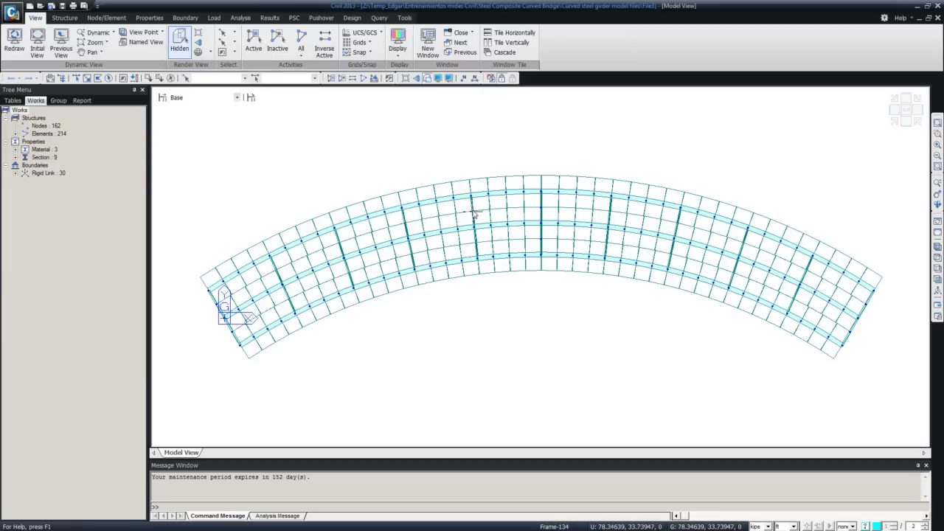
# - Isolate the midspan support bracing and diaphragm elements and examine them in isometric view
pyautogui.click(88, 79)
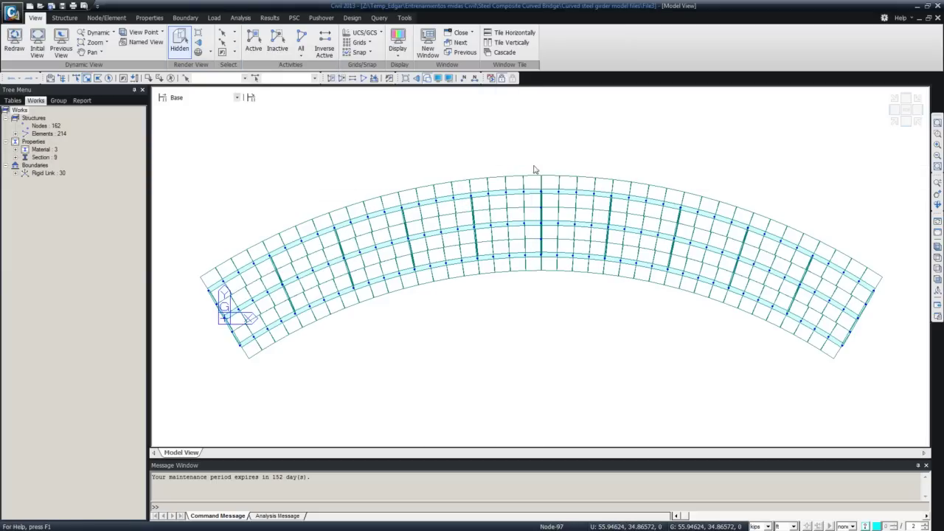
pyautogui.moveTo(534, 167); pyautogui.dragTo(551, 283)
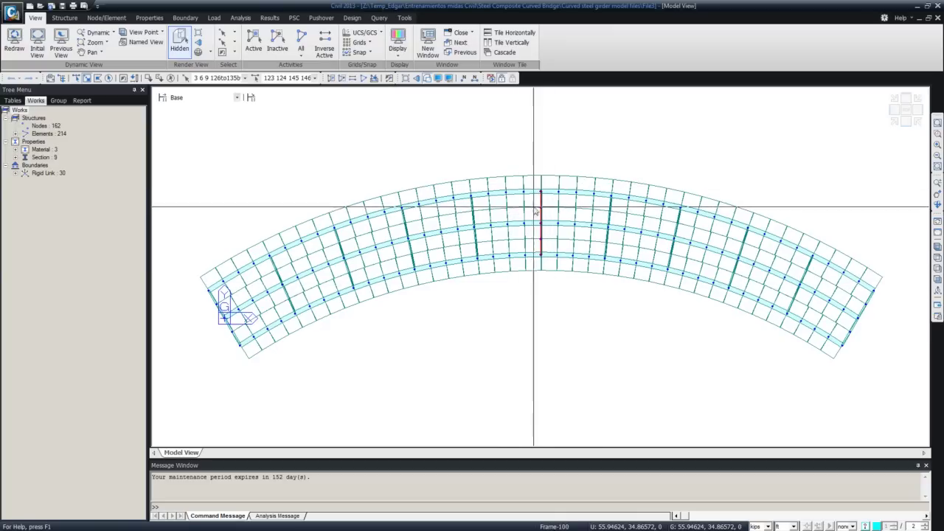
pyautogui.moveTo(533, 149); pyautogui.dragTo(562, 286)
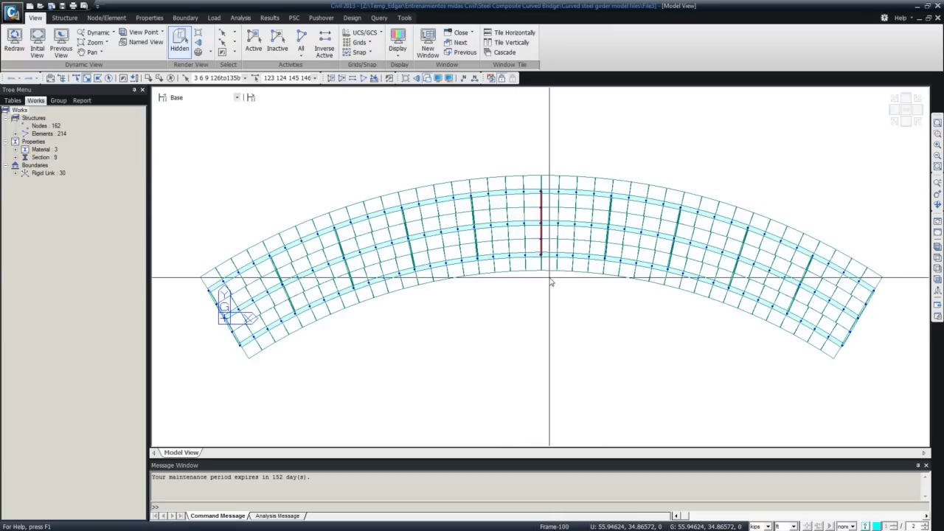
pyautogui.click(251, 51)
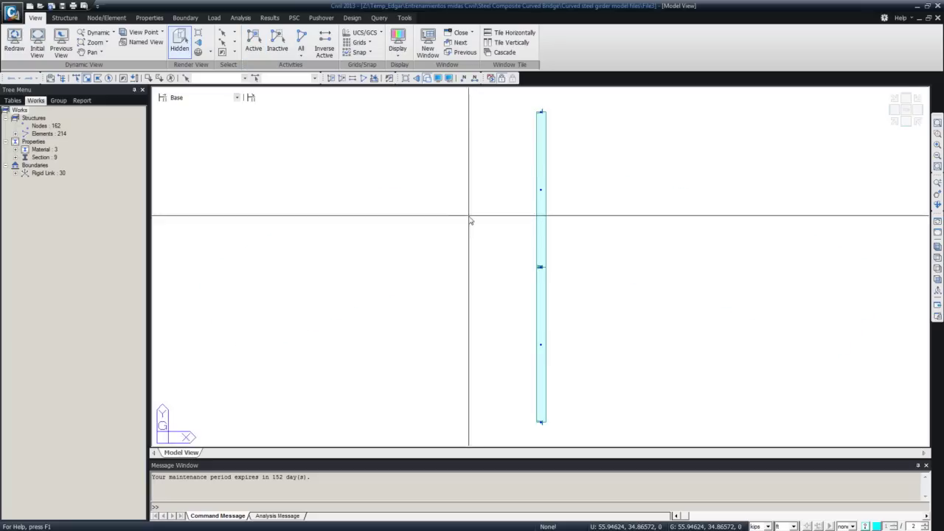
pyautogui.moveTo(468, 219); pyautogui.dragTo(493, 202, button='middle')
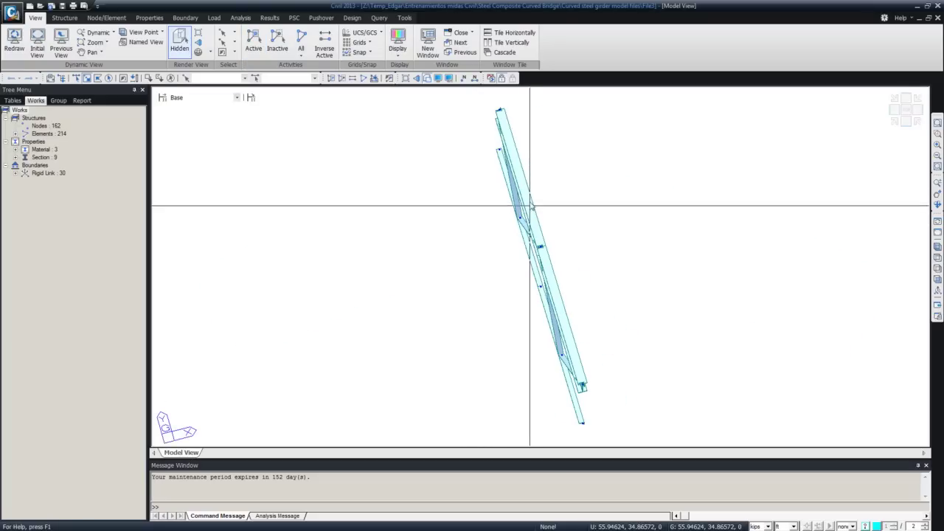
pyautogui.click(937, 247)
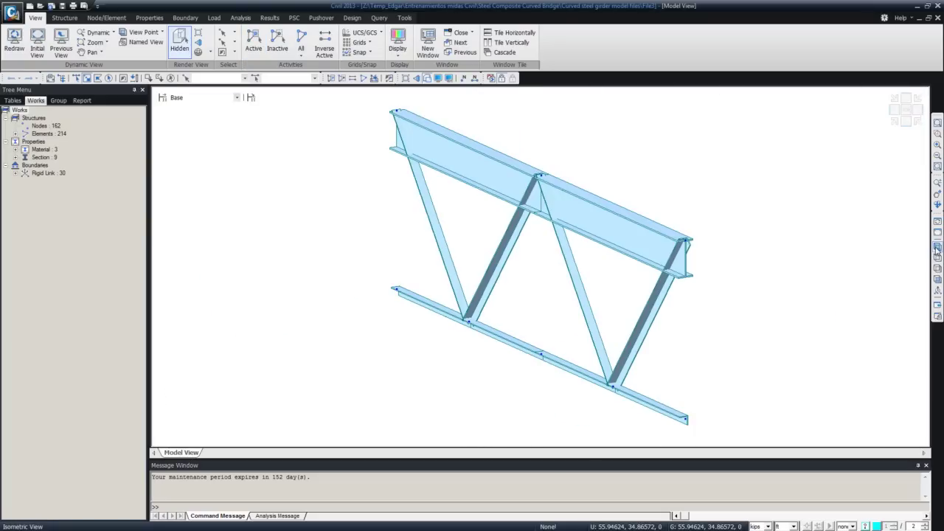
# - Reactivate the whole model, then isolate the midspan bracing together with the adjoining girder segments on one side and inspect them in 3D
pyautogui.click(300, 41)
pyautogui.click(937, 257)
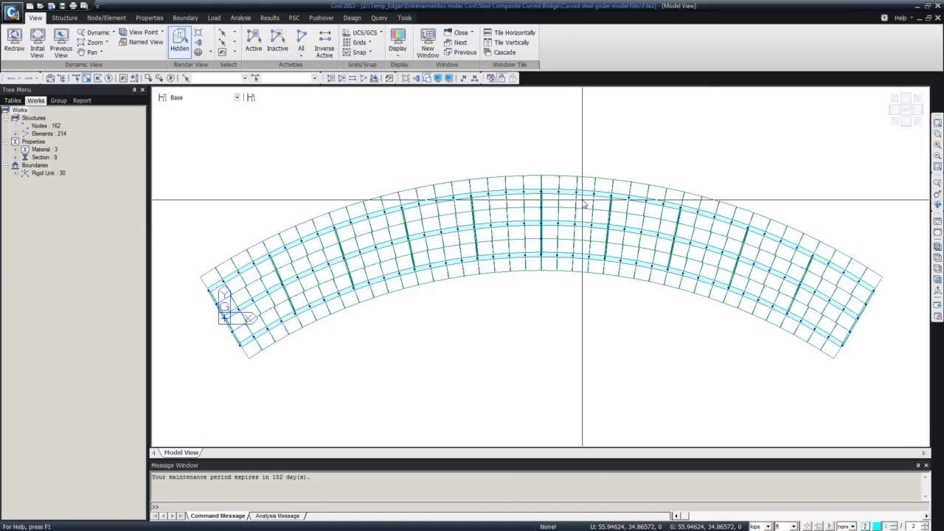
pyautogui.moveTo(525, 159); pyautogui.dragTo(563, 297)
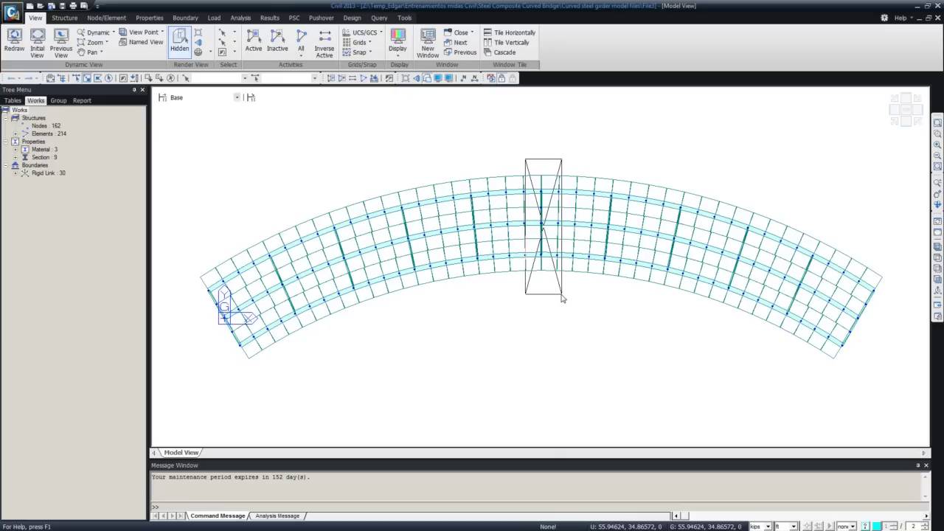
pyautogui.moveTo(561, 298); pyautogui.dragTo(562, 298)
pyautogui.moveTo(532, 163); pyautogui.dragTo(565, 285)
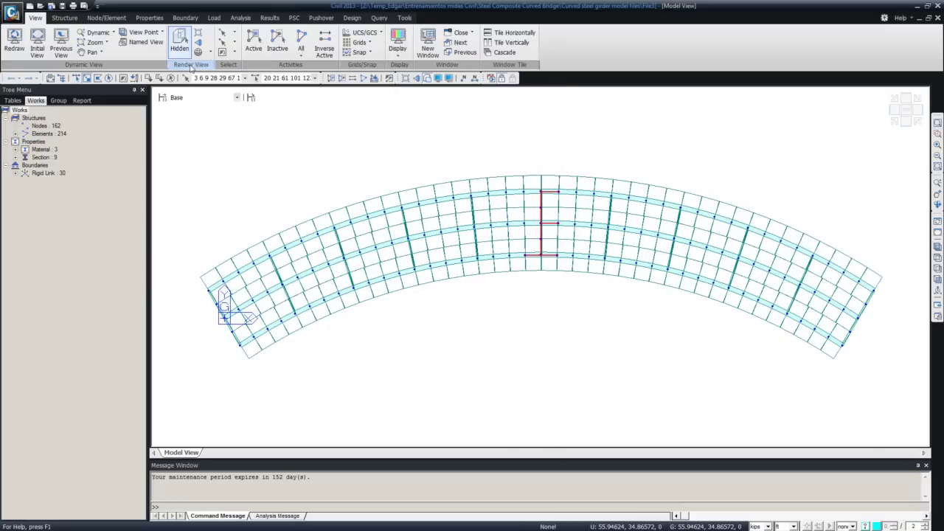
pyautogui.click(83, 78)
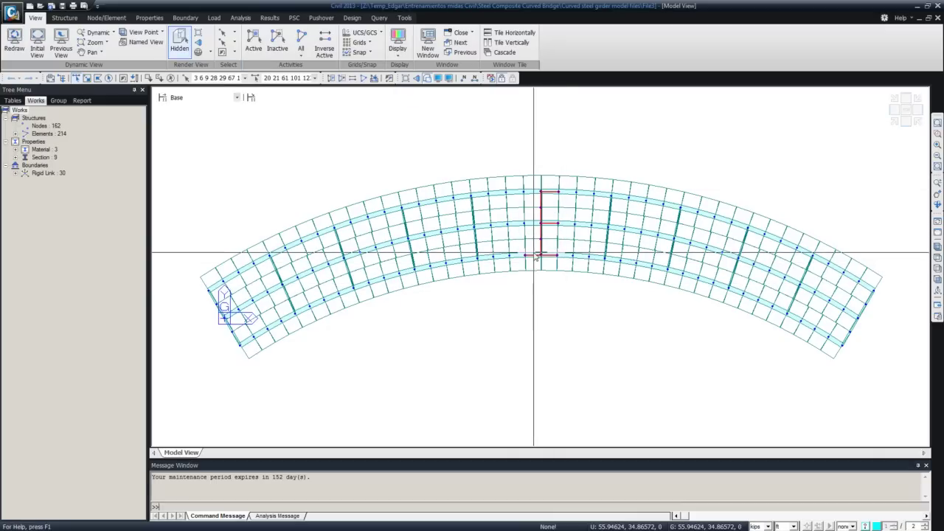
pyautogui.click(525, 255)
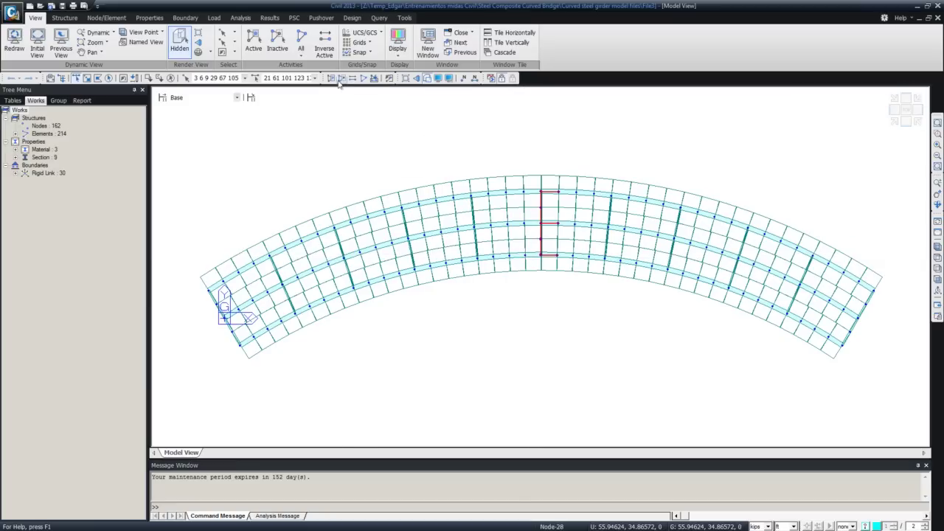
pyautogui.click(253, 47)
pyautogui.keyDown('ctrl'); pyautogui.moveTo(527, 284); pyautogui.dragTo(586, 207, button='middle'); pyautogui.keyUp('ctrl')
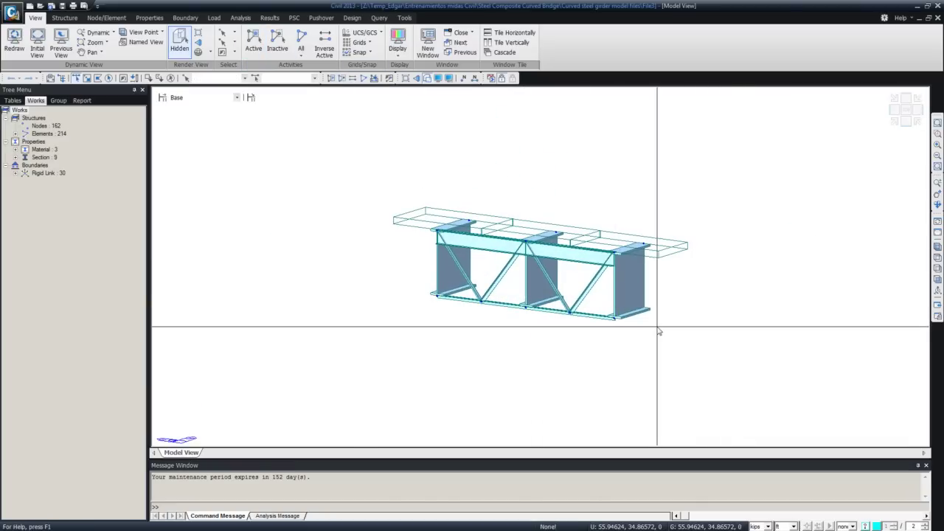